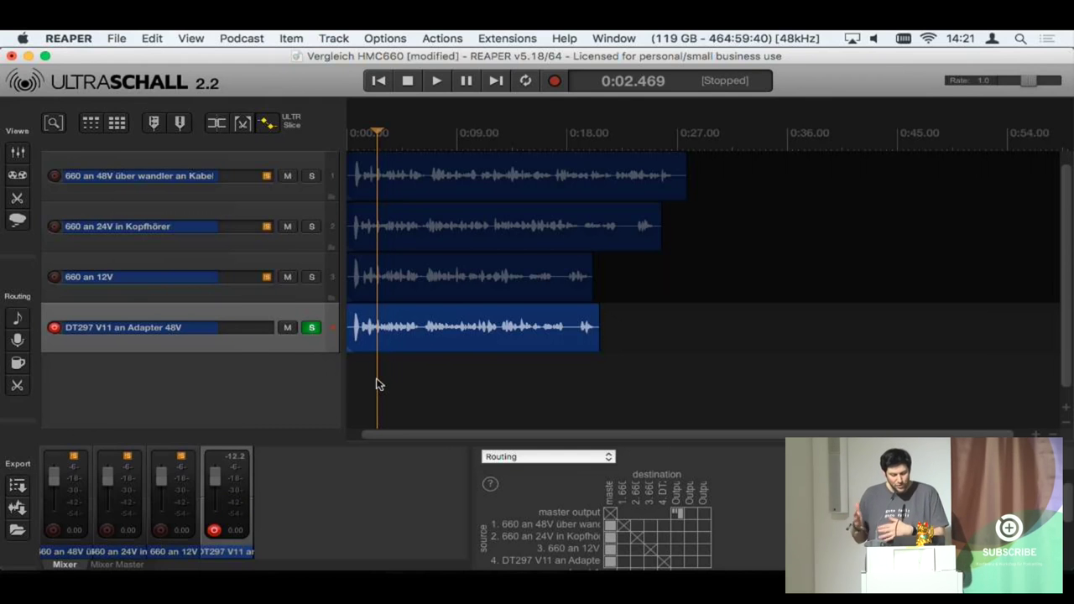
- Audition short passages of the soloed DT297 V11 track, pause playback and clear the track selection
key("space")
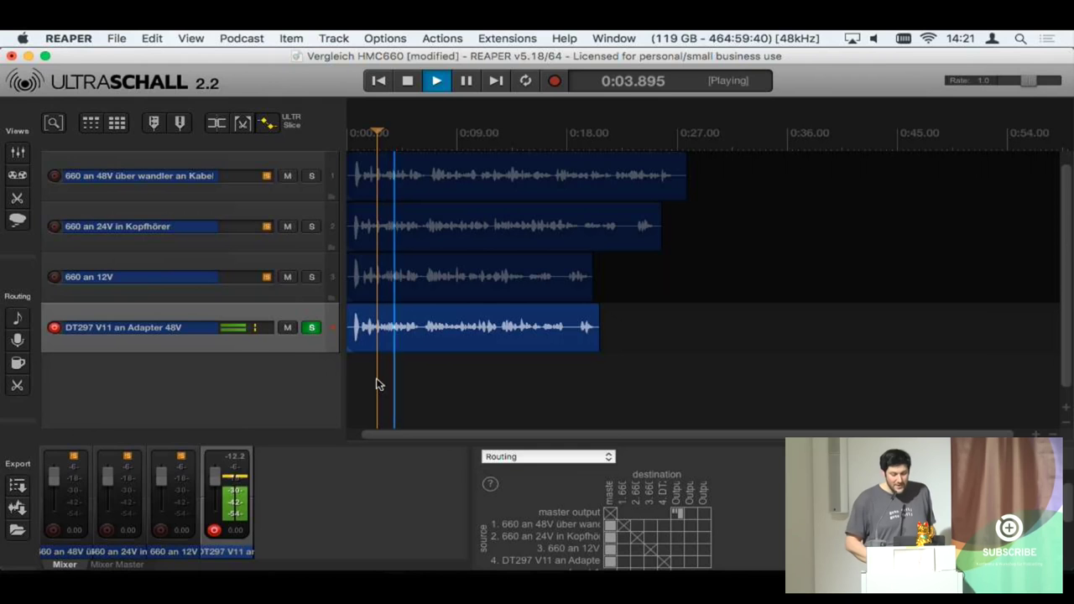
key("space")
key("space")
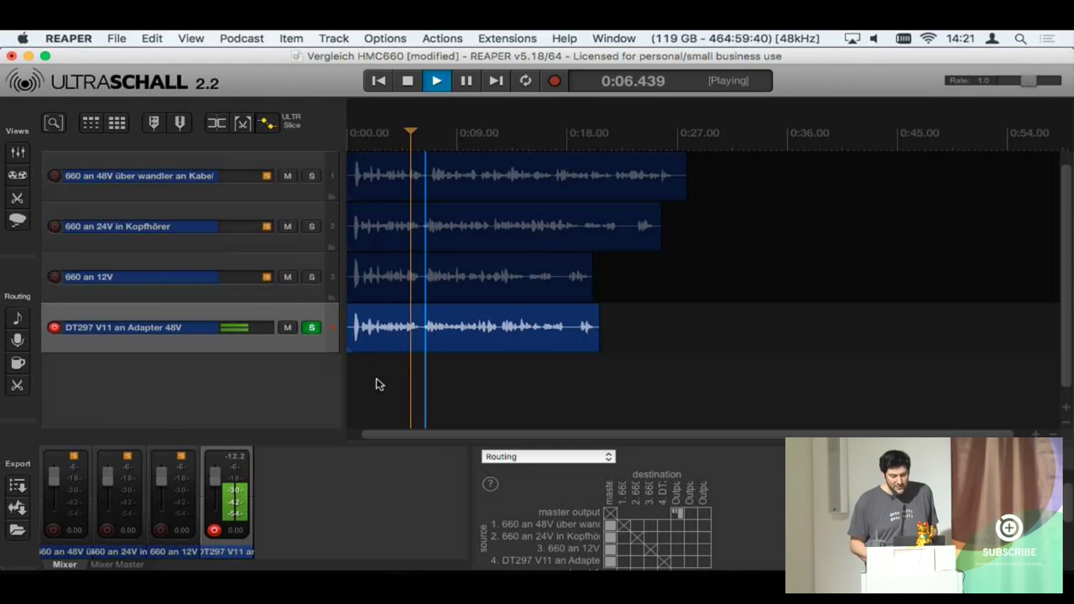
key("space")
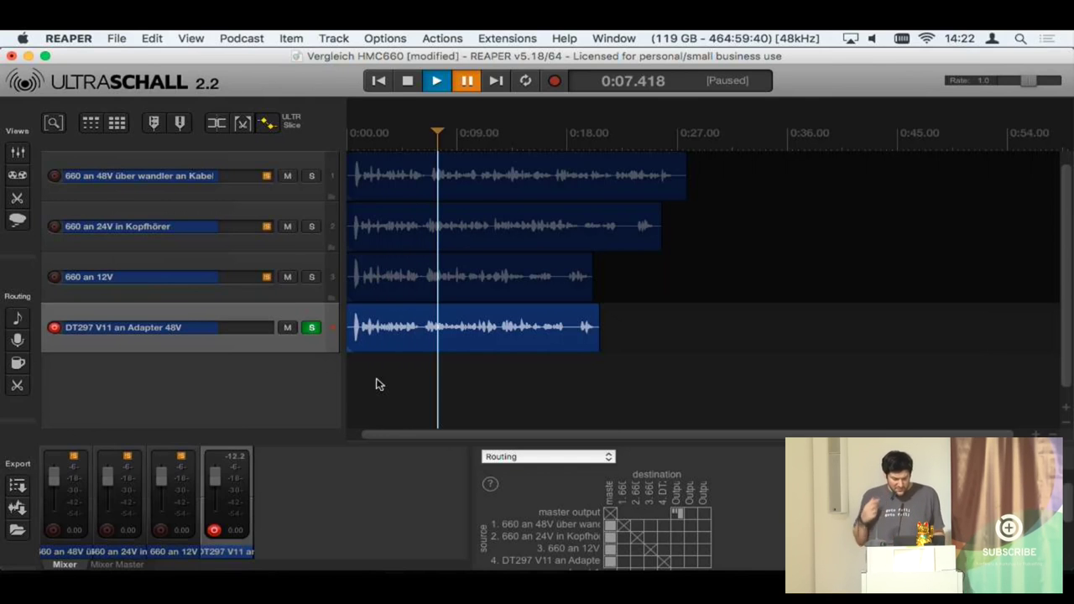
left_click(314, 409)
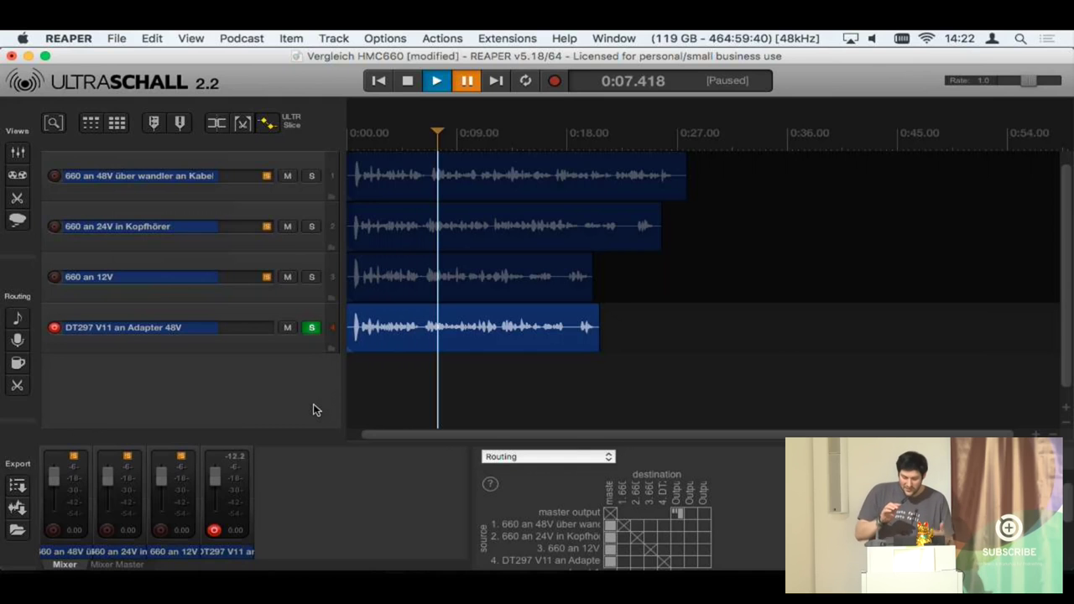
key("question")
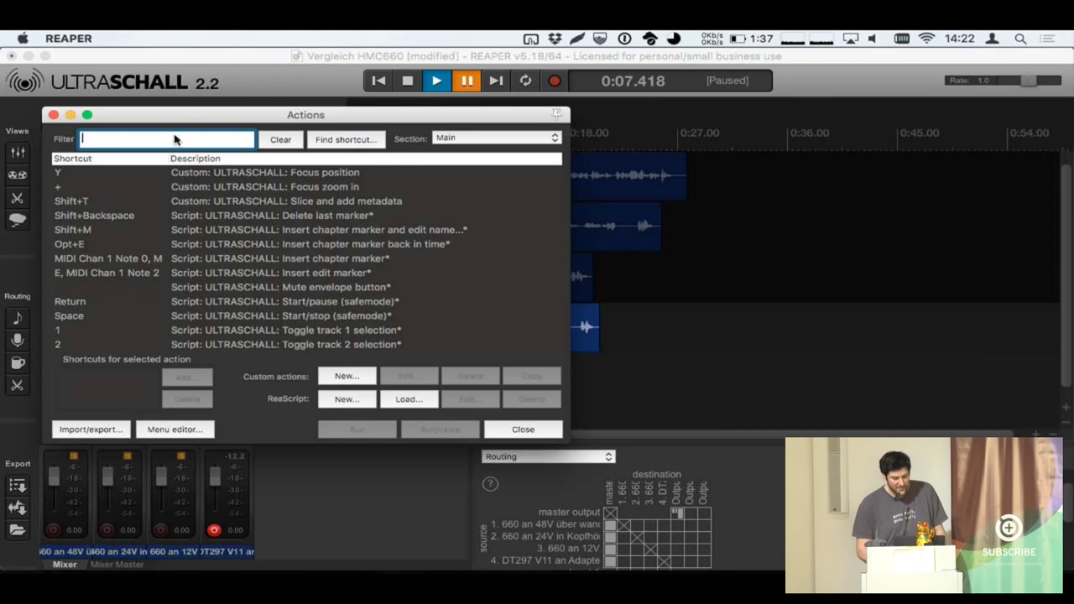
left_click_drag(169, 115, 307, 175)
left_click(192, 175)
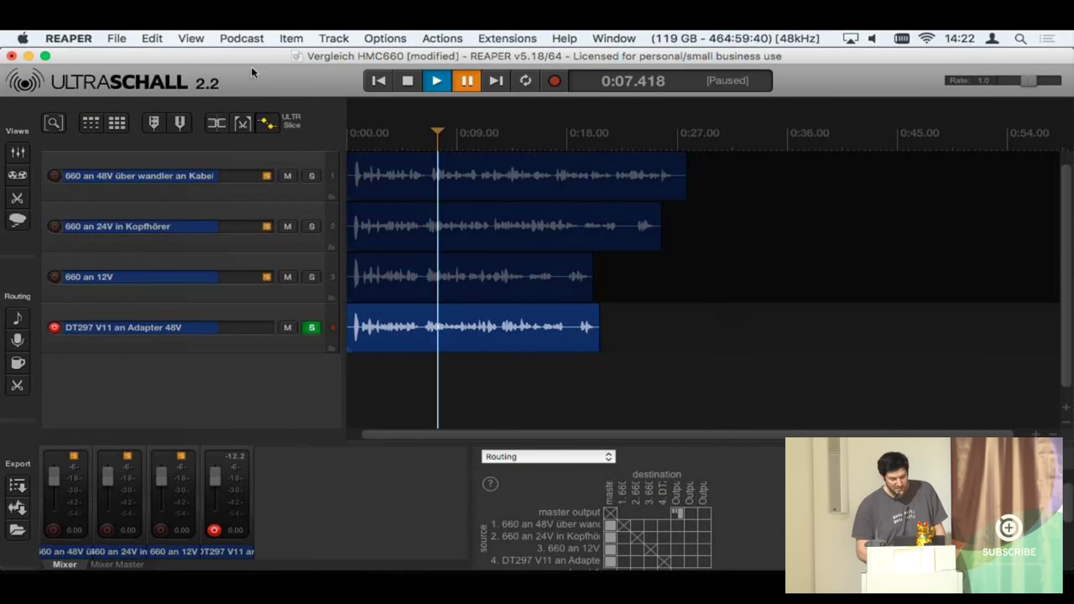
- Open the action list, reposition its window and enlarge it to show more entries
left_click(244, 41)
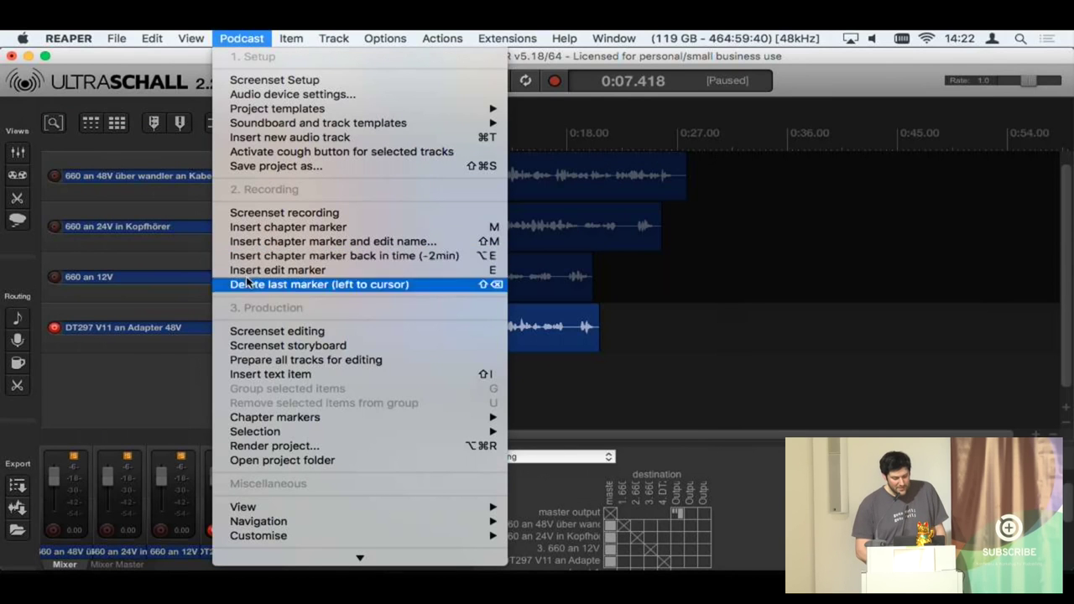
mouse_move(290, 536)
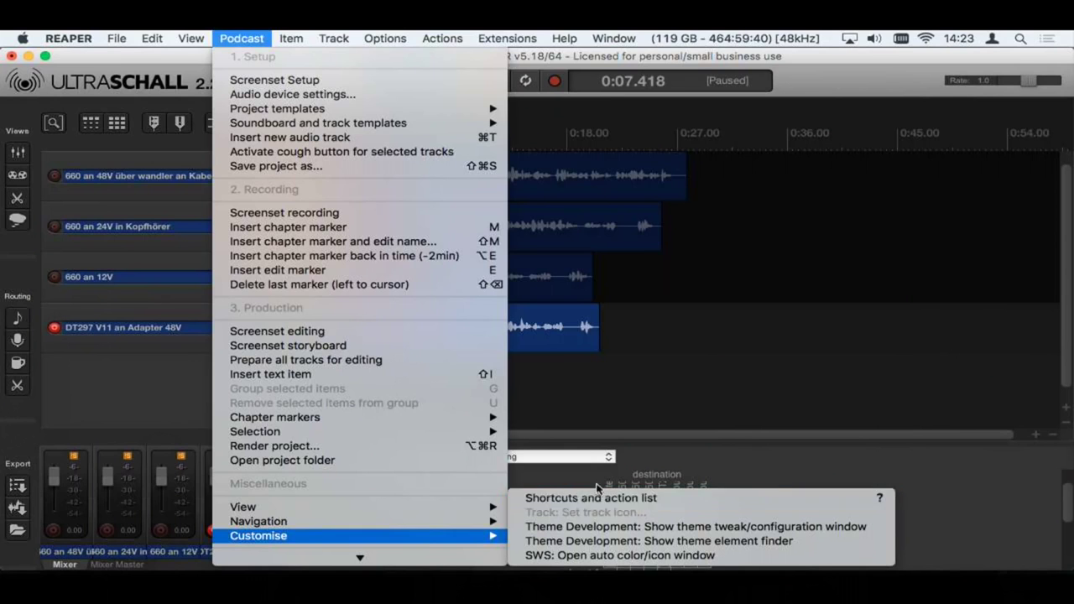
mouse_move(400, 45)
mouse_move(454, 47)
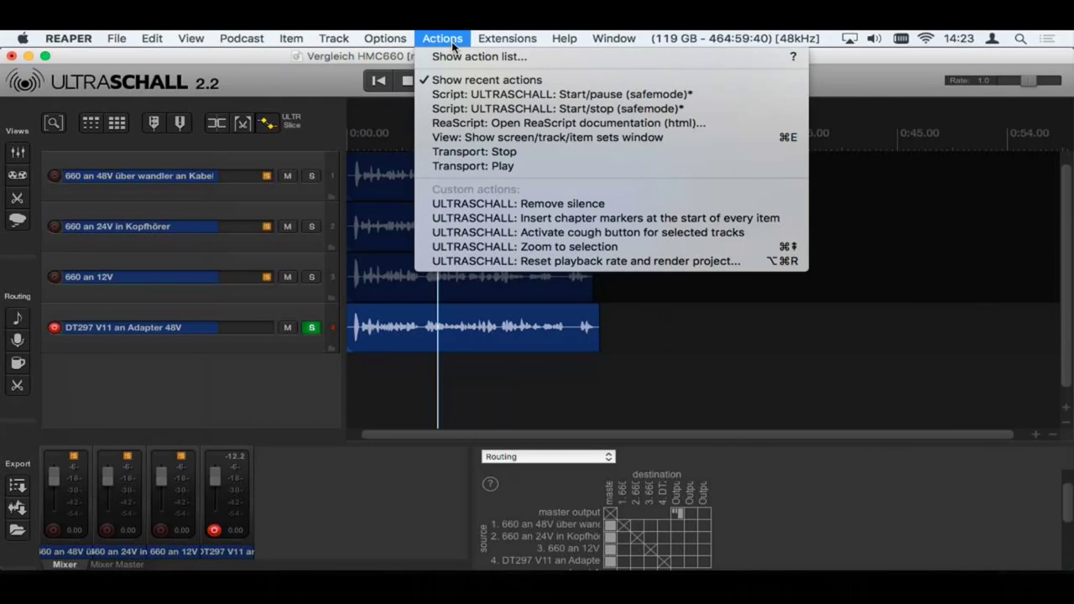
left_click(501, 57)
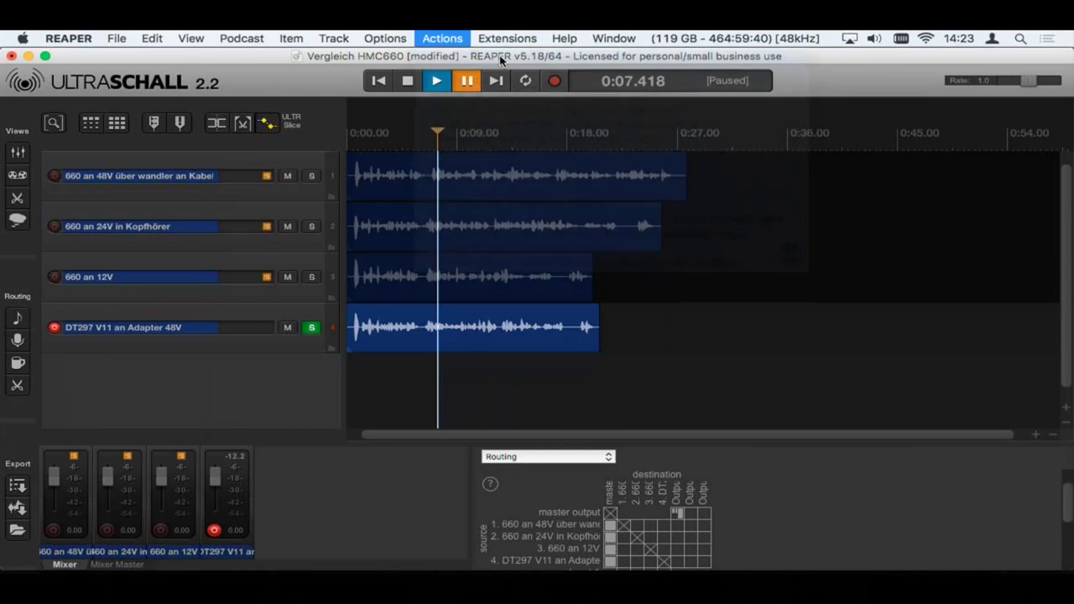
left_click_drag(415, 114, 520, 107)
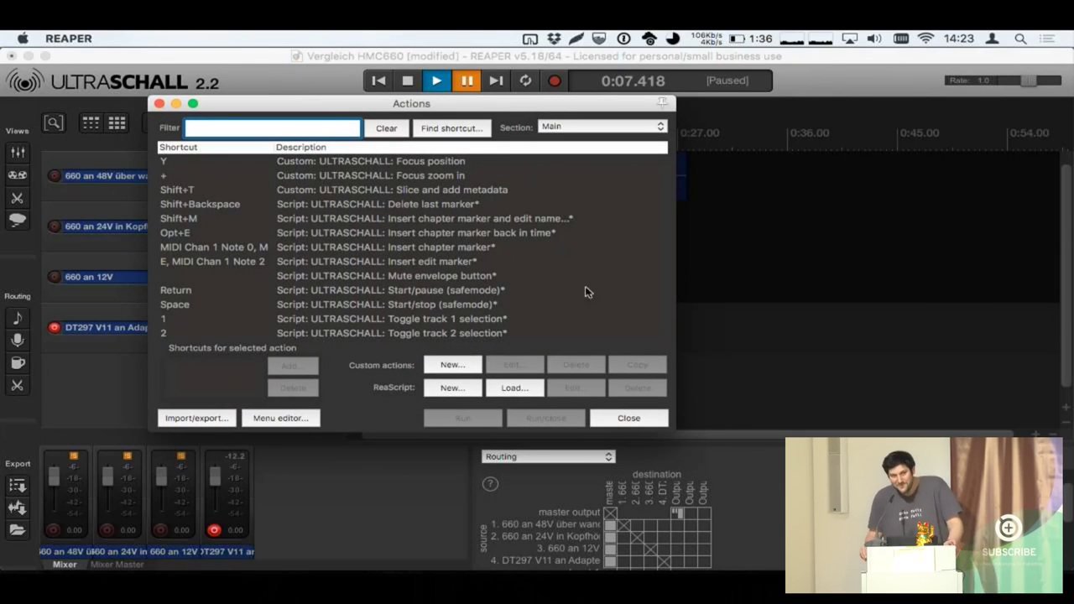
left_click_drag(676, 433, 856, 500)
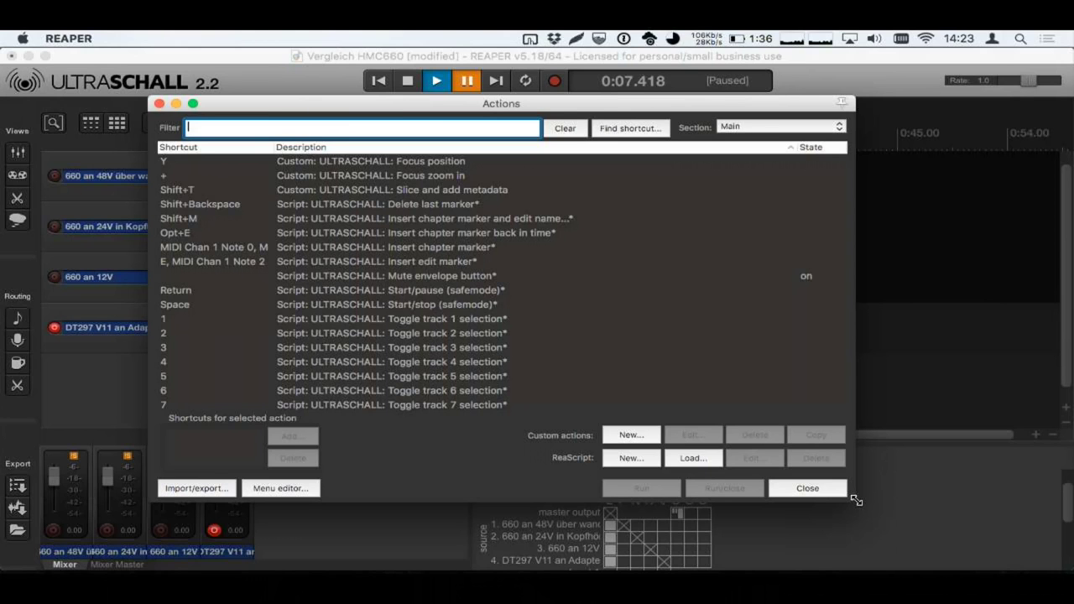
- Look through the complete action list to survey the available commands and their assigned shortcuts
scroll(452, 336, "down", 3)
scroll(452, 334, "down", 20)
scroll(490, 266, "down", 20)
scroll(491, 266, "down", 20)
scroll(490, 266, "down", 20)
scroll(488, 260, "down", 20)
scroll(489, 260, "down", 20)
scroll(489, 260, "down", 3)
scroll(489, 260, "up", 20)
scroll(489, 263, "up", 20)
scroll(489, 265, "up", 20)
scroll(490, 265, "up", 20)
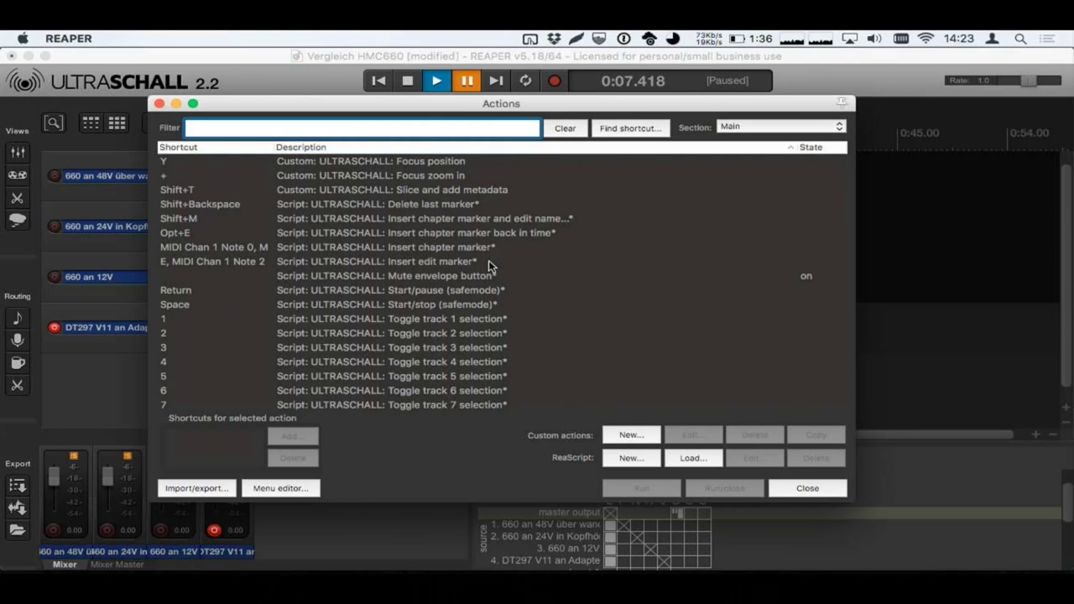
scroll(490, 265, "down", 10)
scroll(490, 265, "down", 5)
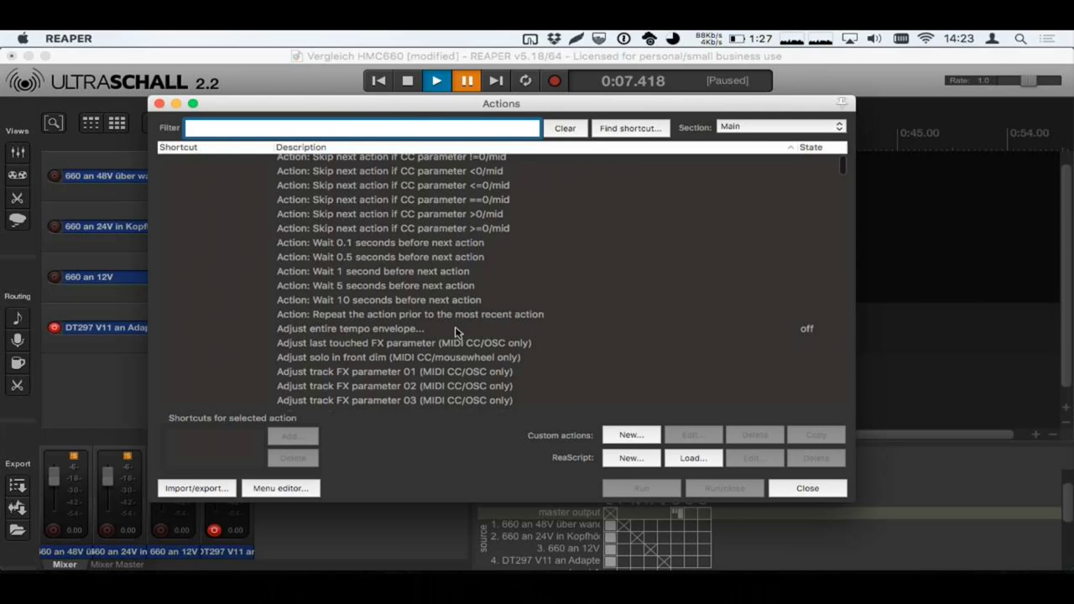
scroll(454, 329, "down", 5)
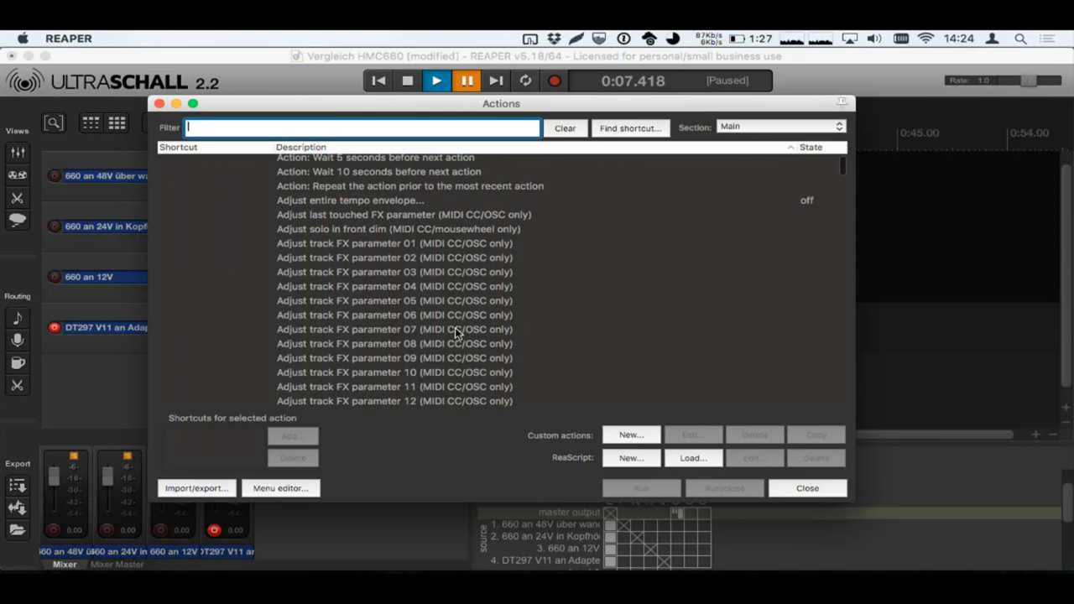
scroll(454, 333, "down", 15)
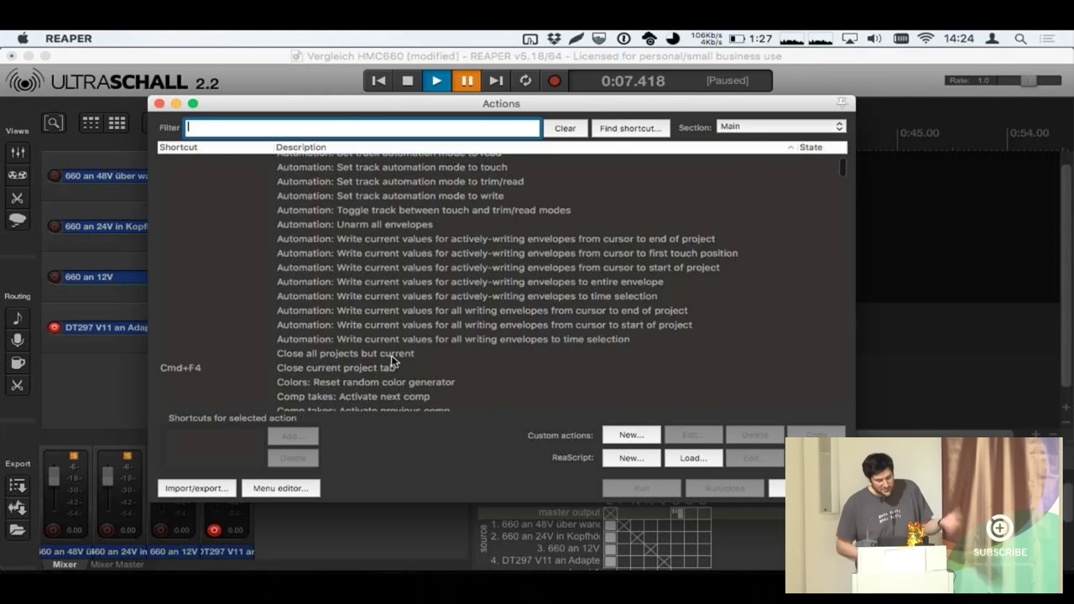
scroll(392, 359, "down", 1)
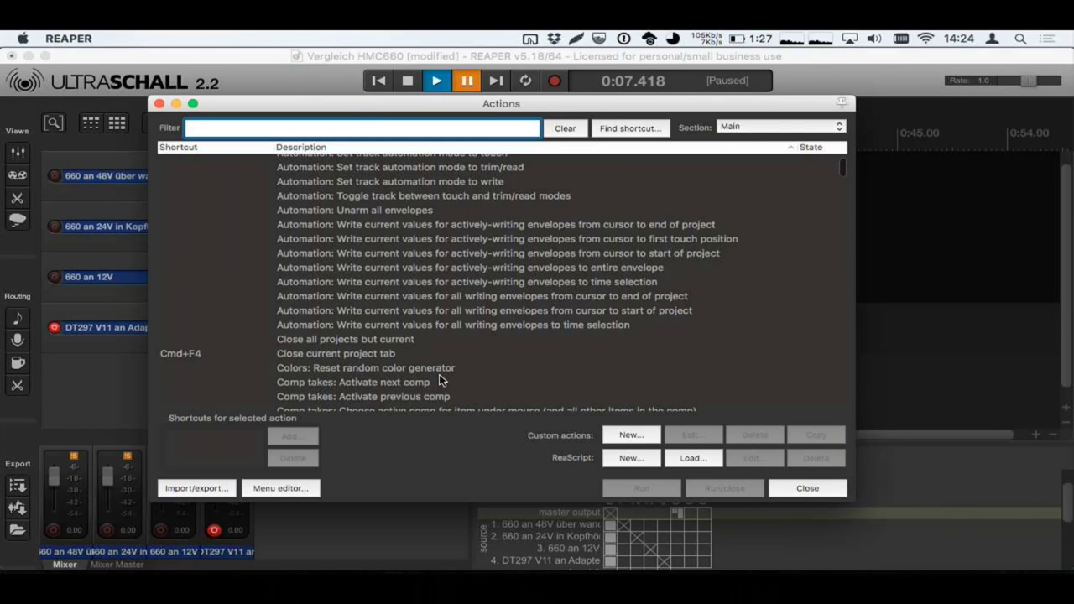
scroll(378, 365, "up", 10)
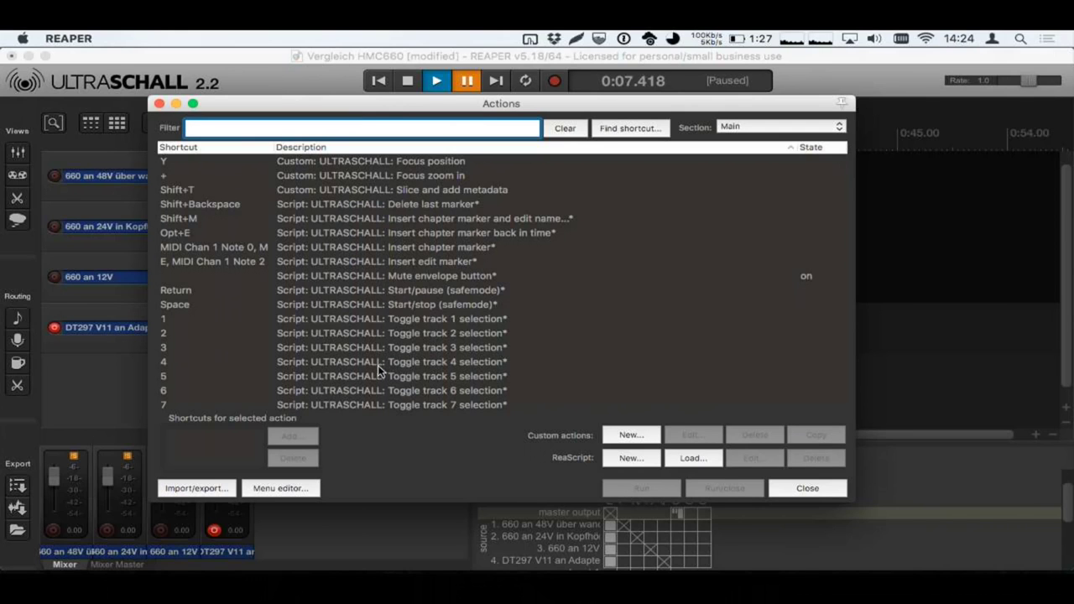
scroll(365, 274, "down", 5)
scroll(365, 274, "down", 1)
scroll(365, 274, "up", 4)
- Filter the actions by "ultra" and review the Ultraschall entries
type("ultra")
scroll(350, 241, "down", 3)
scroll(350, 241, "down", 5)
scroll(350, 240, "up", 10)
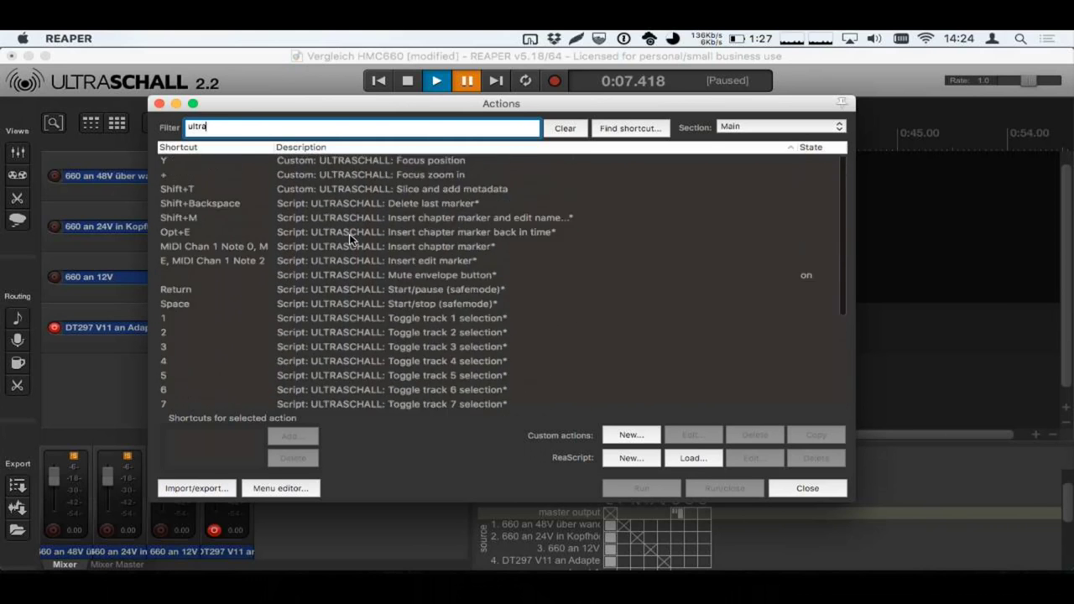
scroll(350, 240, "down", 5)
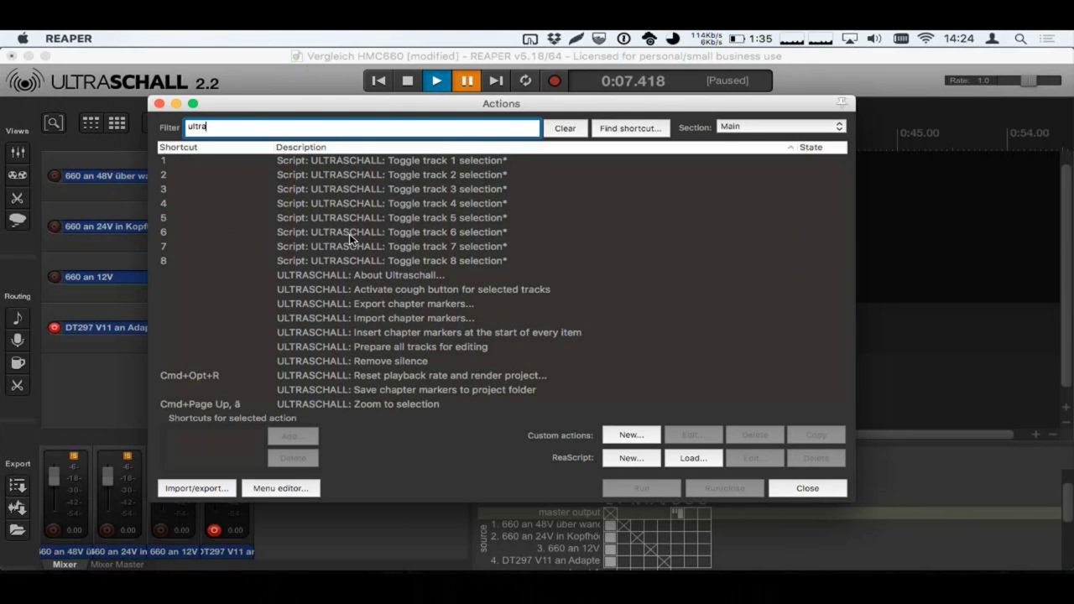
scroll(350, 240, "up", 5)
- Replace the action filter with "take" and review the take-related actions
key("BackSpace")
key("BackSpace")
key("BackSpace")
key("BackSpace")
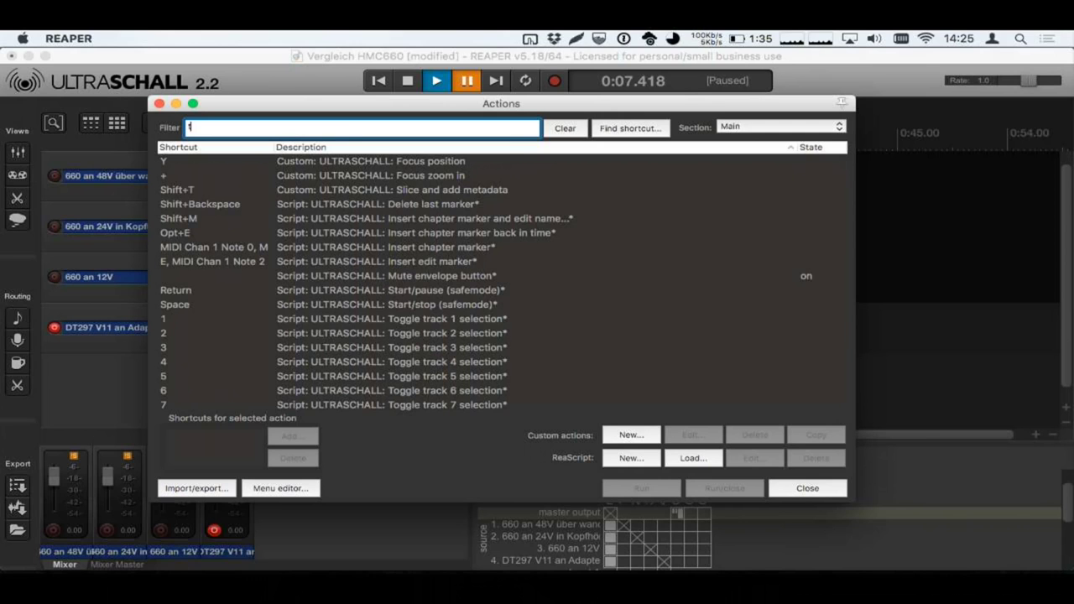
type("ake")
scroll(438, 333, "down", 5)
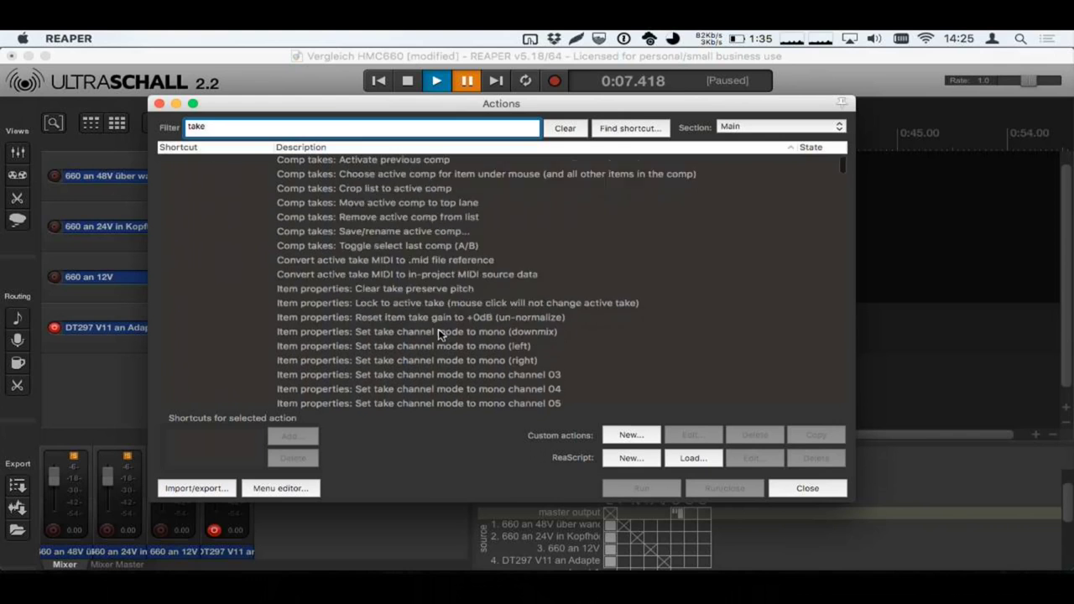
scroll(438, 333, "up", 5)
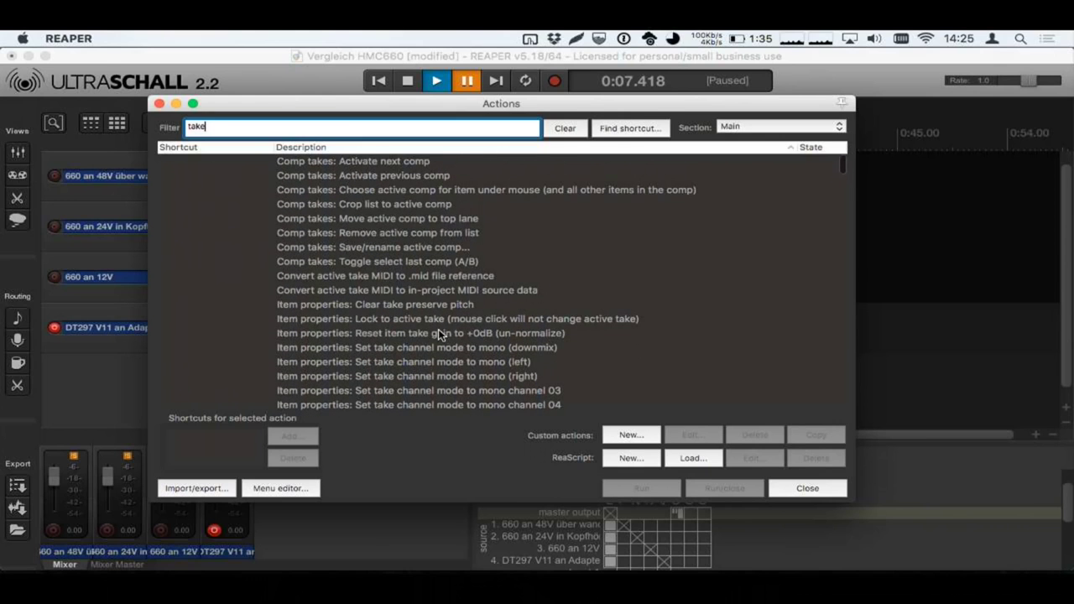
scroll(351, 258, "down", 10)
scroll(352, 257, "down", 20)
scroll(351, 261, "down", 20)
scroll(353, 261, "up", 20)
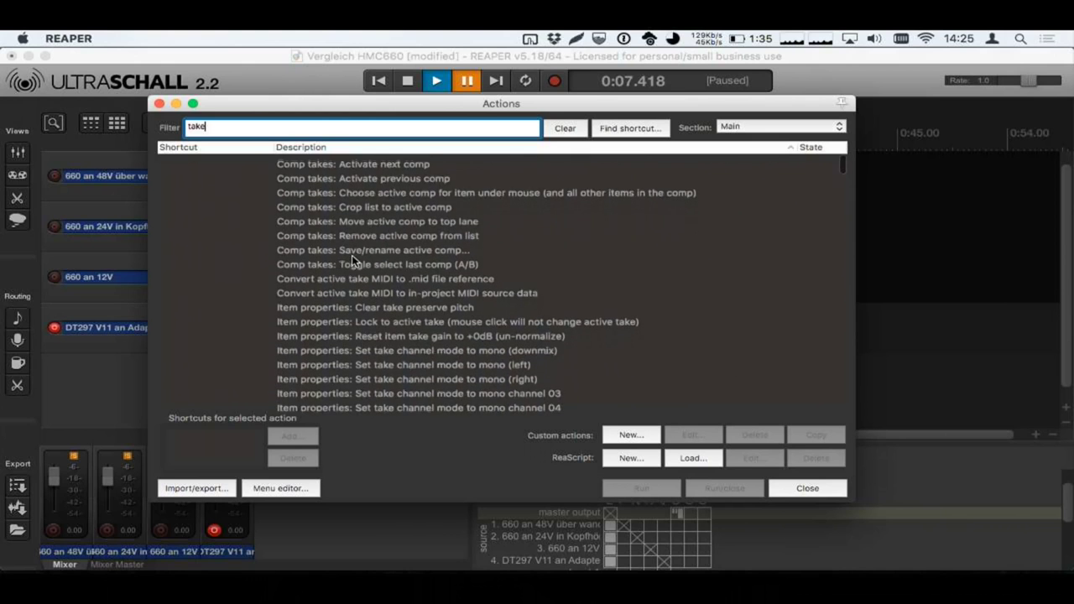
- Filter the actions by "normali" to review the normalizing commands, and clear the filter
key("BackSpace")
key("BackSpace")
key("BackSpace")
key("BackSpace")
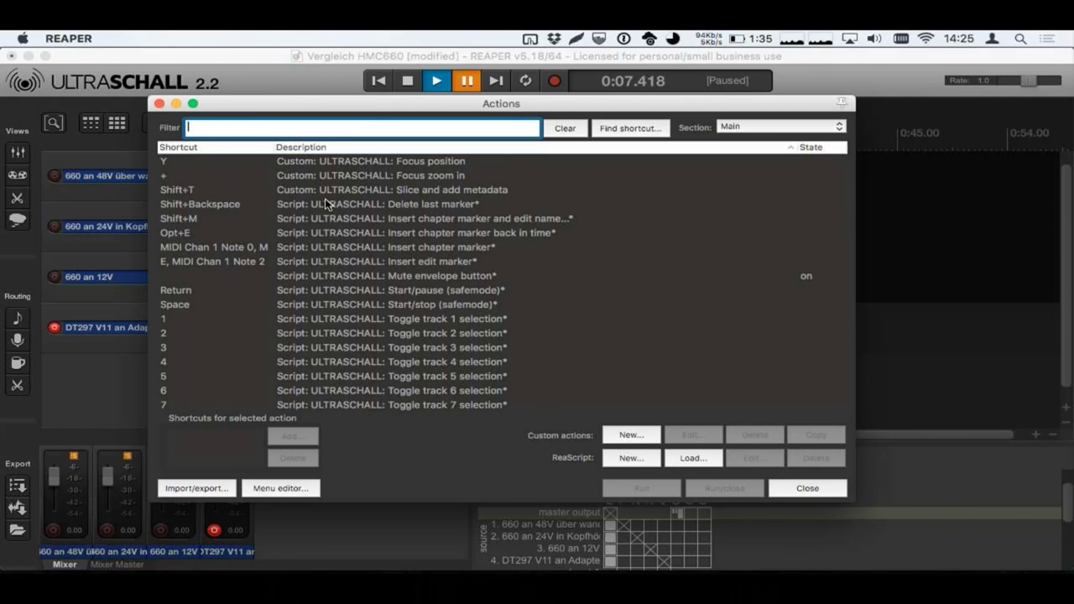
type("rormal")
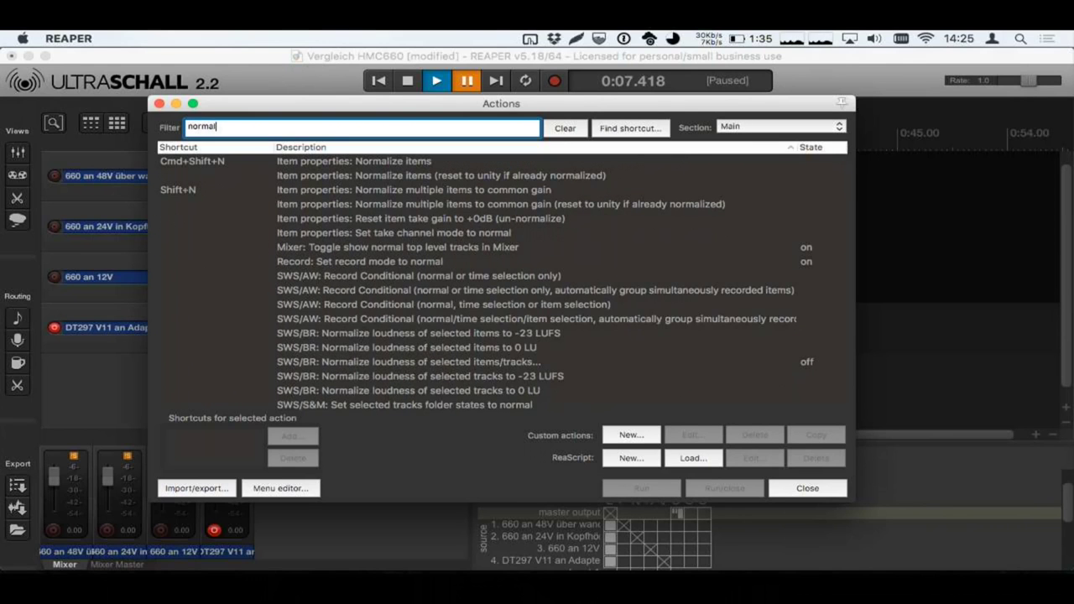
type("i")
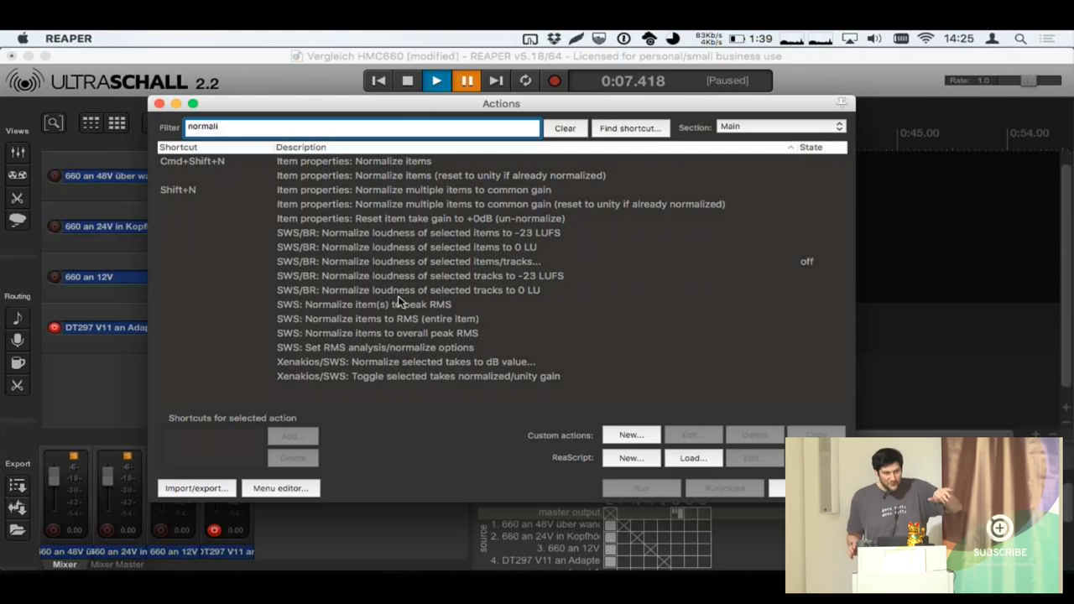
key("BackSpace")
key("BackSpace")
key("BackSpace")
key("BackSpace")
key("BackSpace")
key("BackSpace")
key("BackSpace")
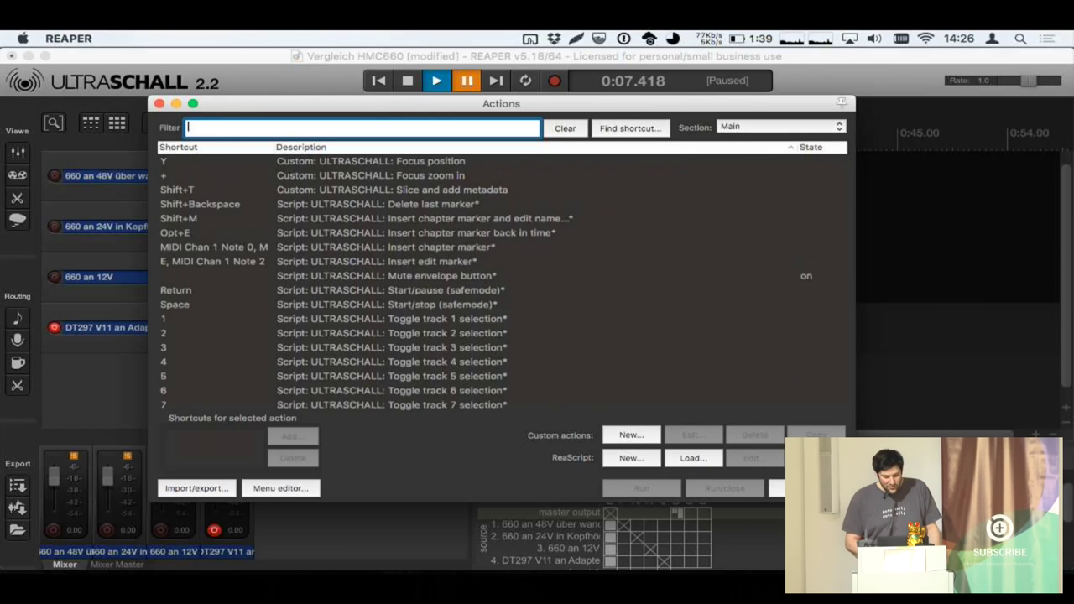
scroll(443, 298, "up", 2)
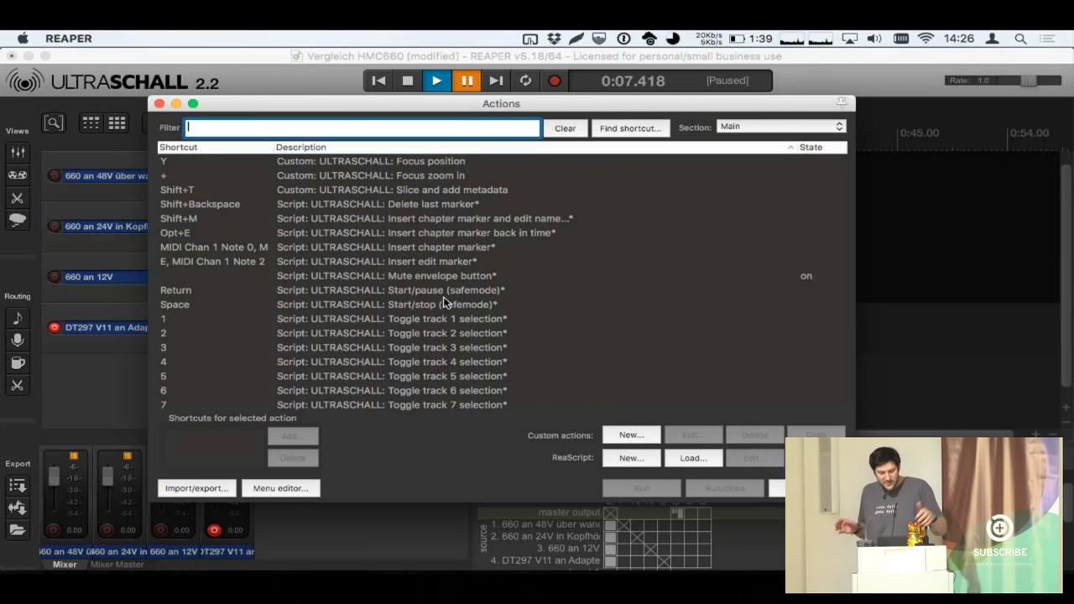
- Find the actions assigned to the Space and Return shortcuts
left_click(635, 134)
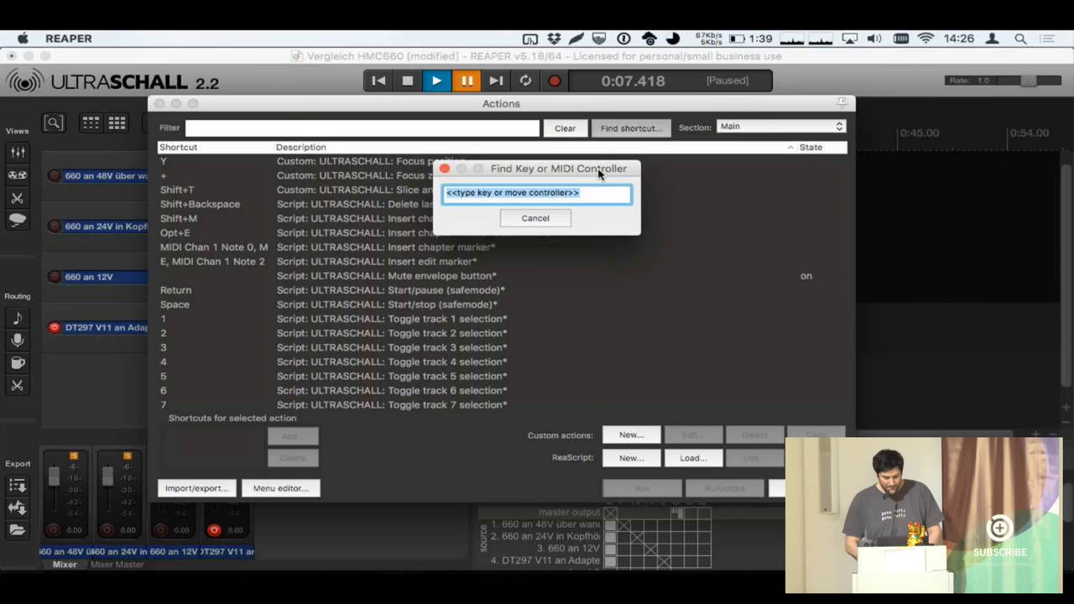
key("space")
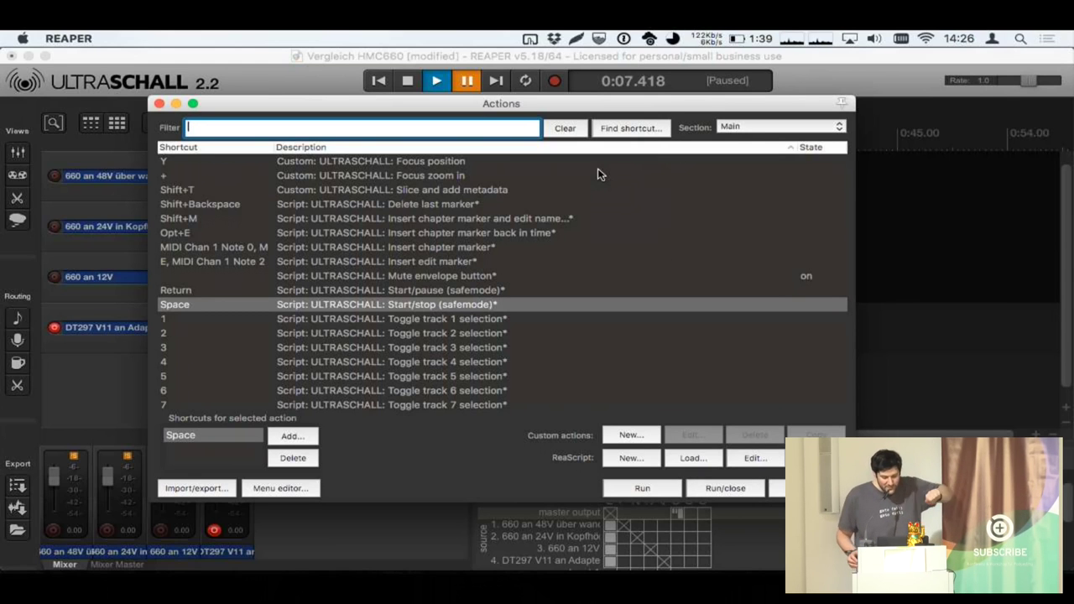
left_click(625, 132)
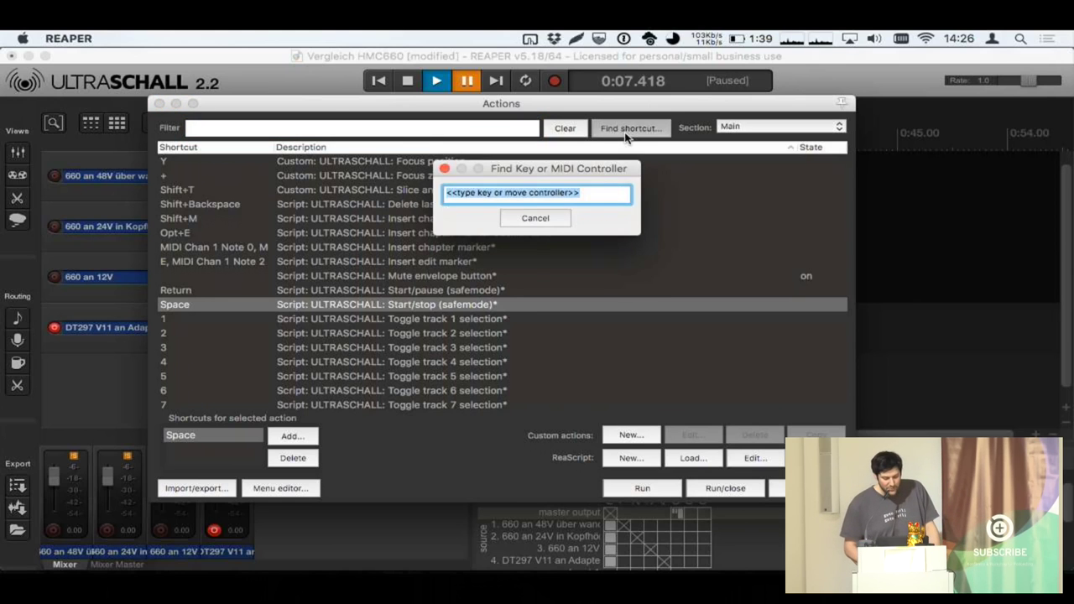
key("Return")
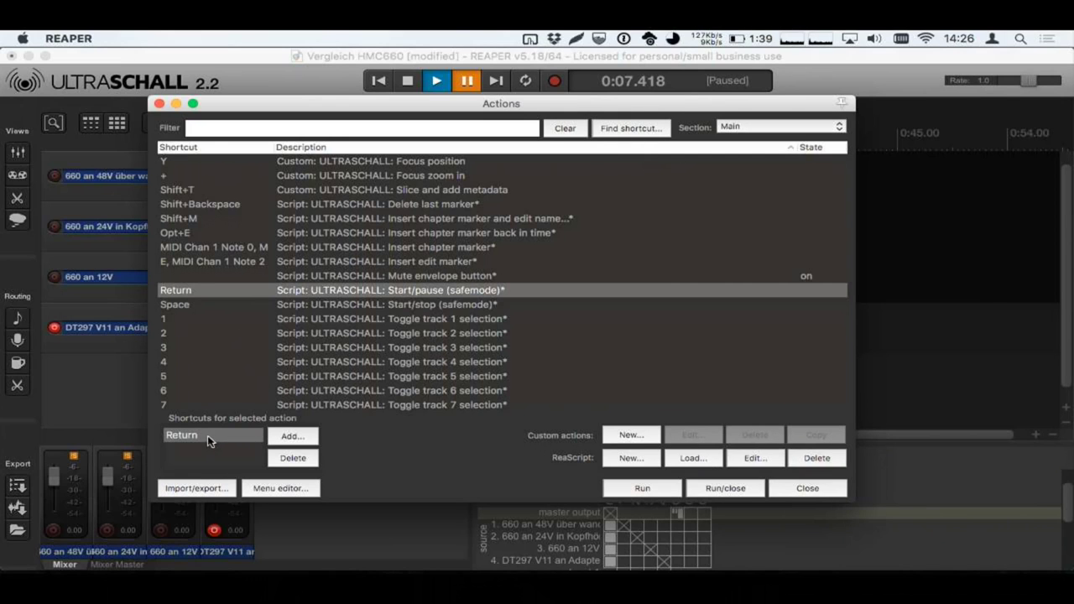
- Replace the Return shortcut of the ULTRASCHALL Start/pause (safemode) action with Space, overriding the existing mapping
left_click(299, 458)
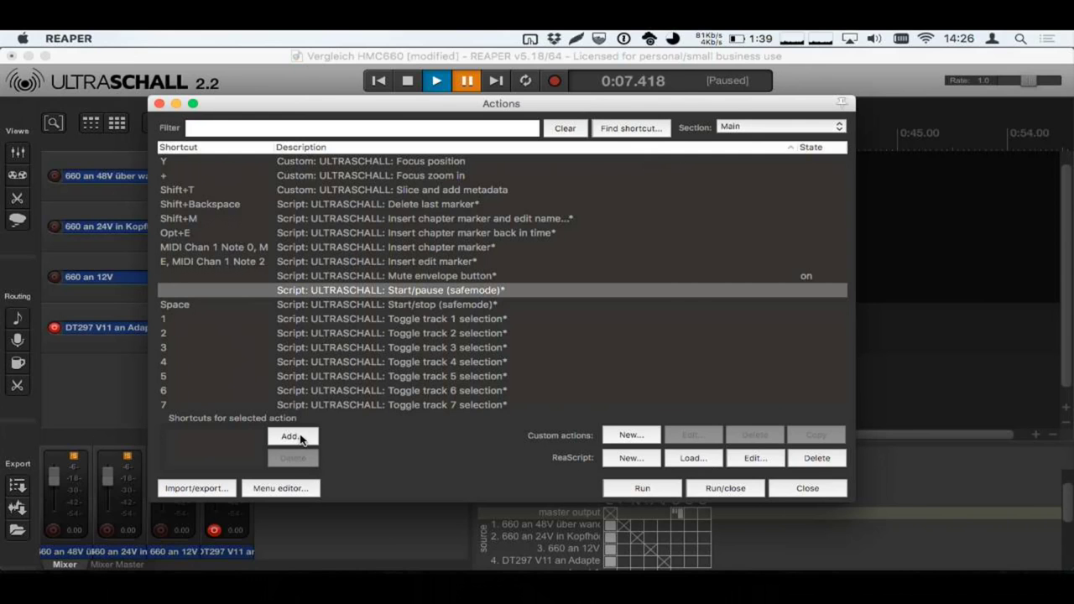
left_click(300, 438)
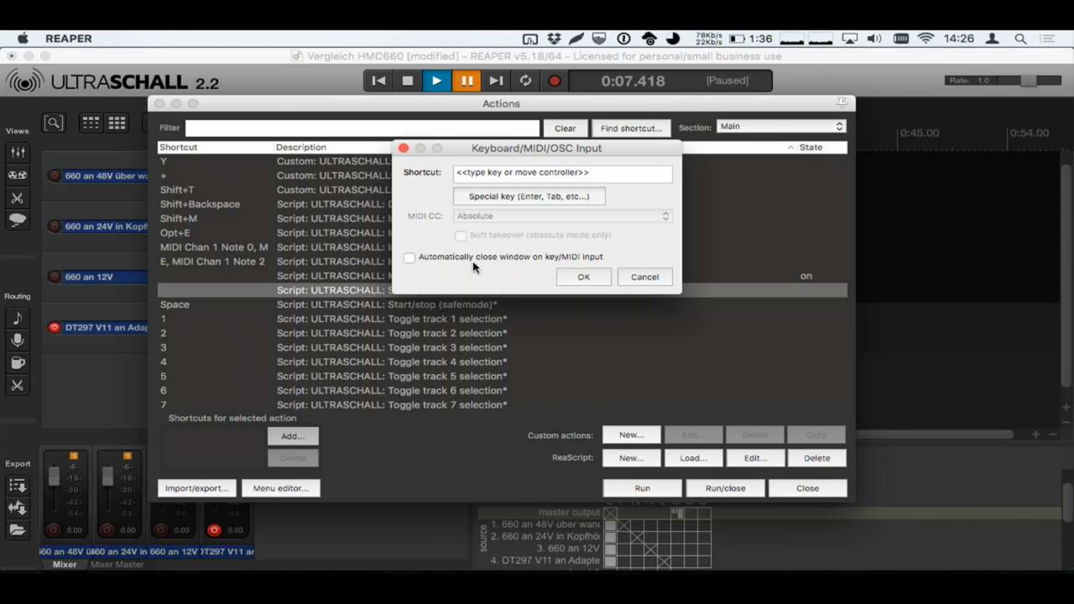
left_click(511, 200)
key("space")
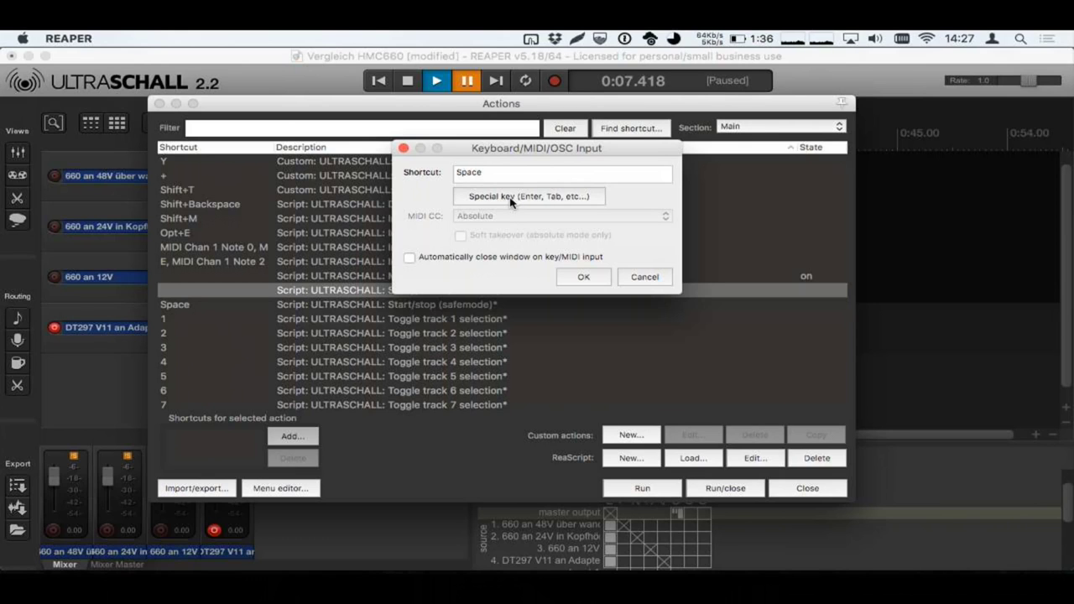
left_click(514, 197)
left_click(585, 277)
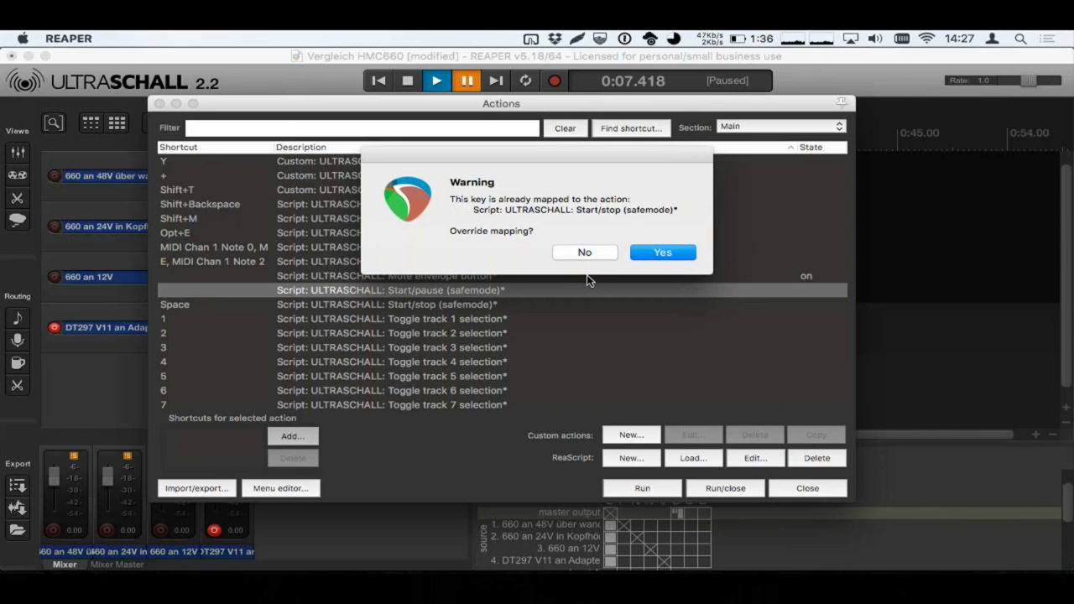
left_click(659, 254)
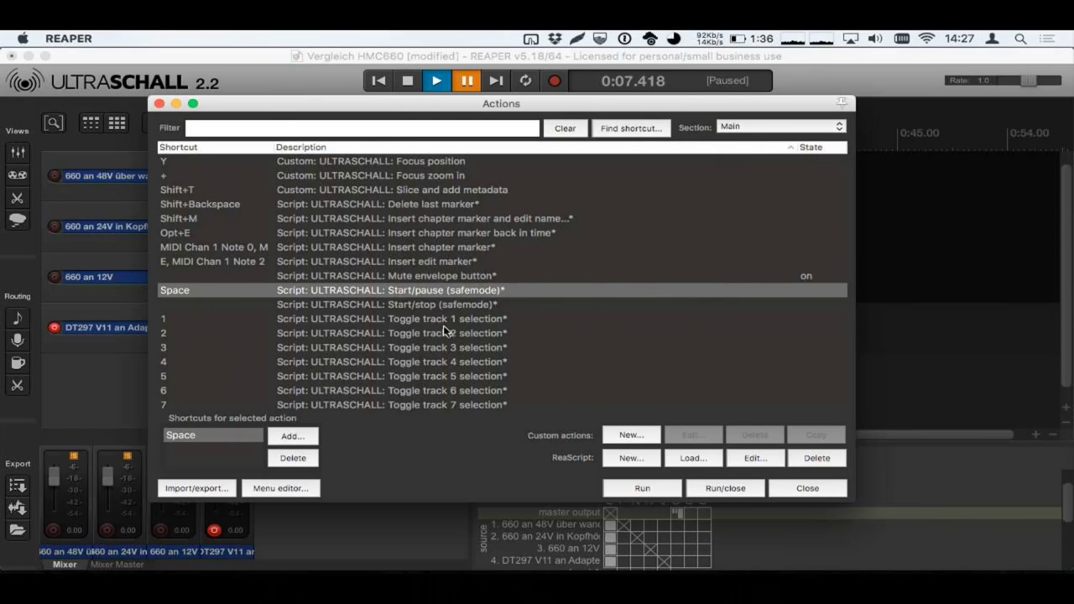
- Assign Return as the shortcut of the ULTRASCHALL Start/stop (safemode) action and close the action list
left_click(425, 304)
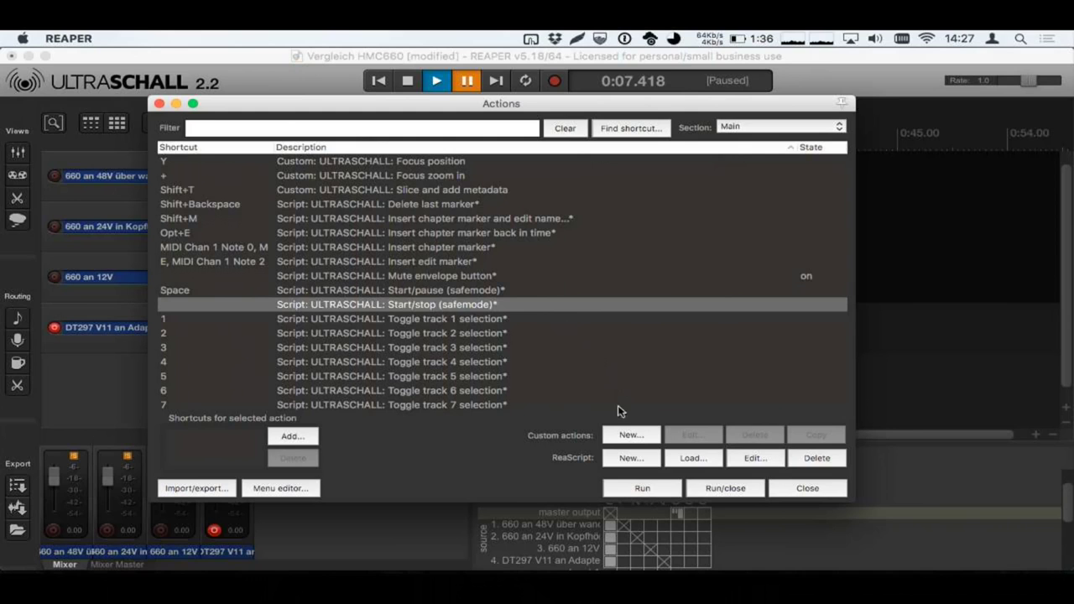
left_click(289, 436)
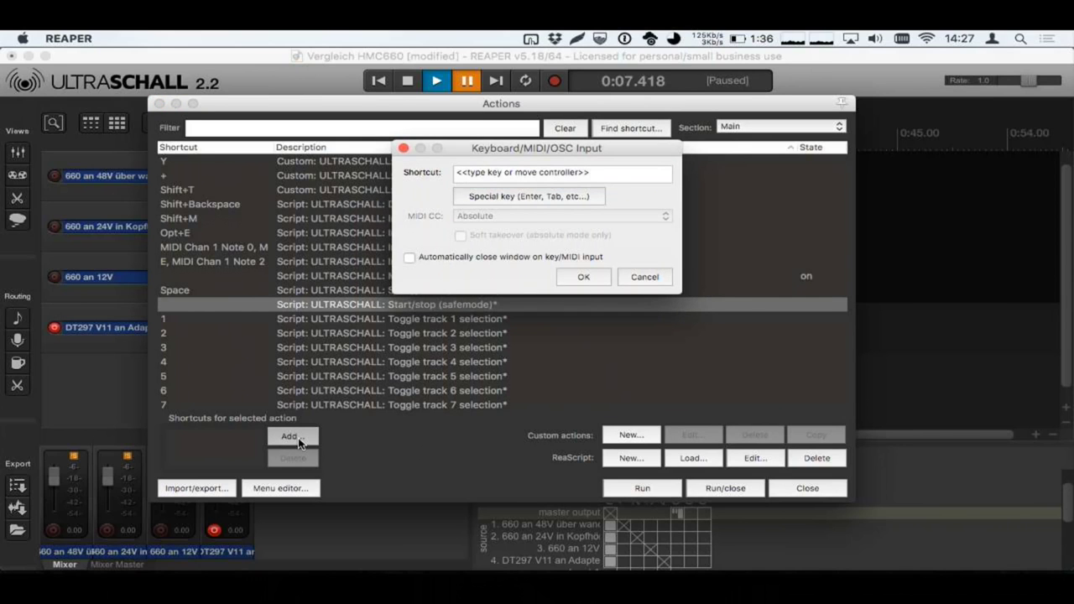
key("Return")
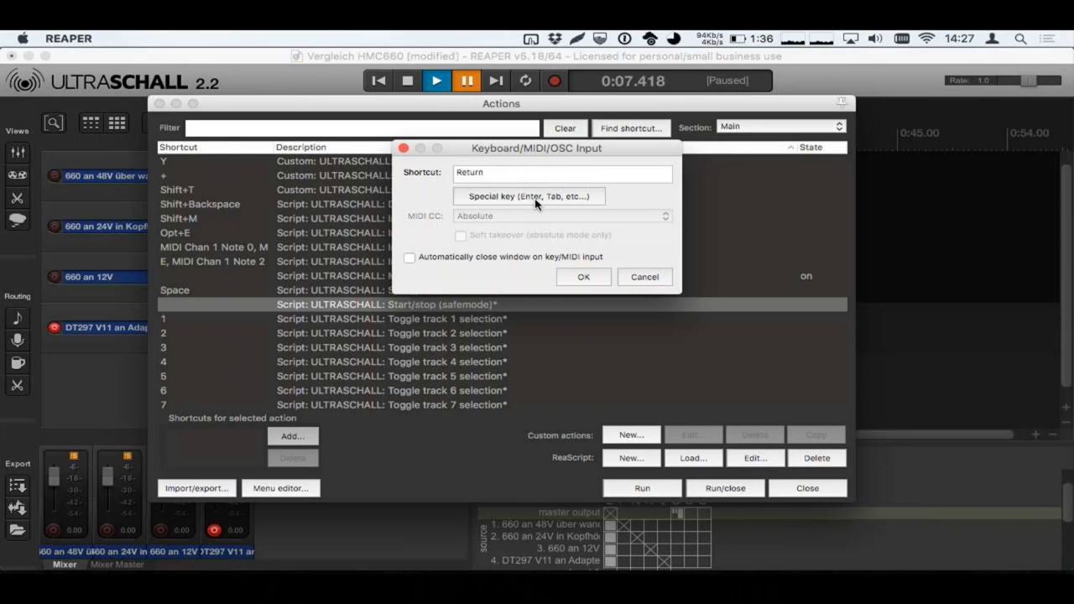
left_click(594, 283)
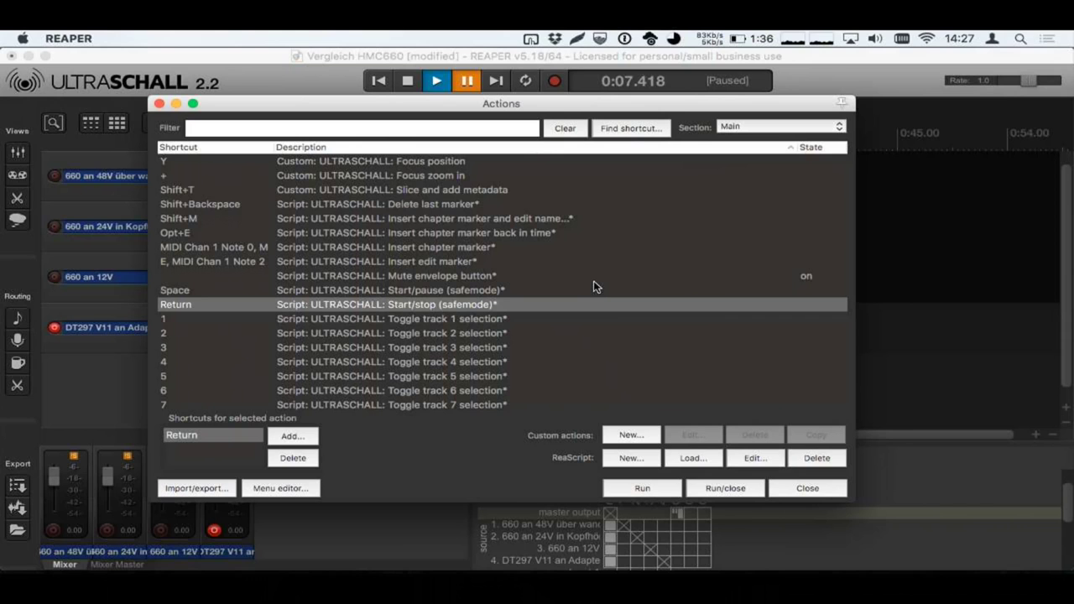
left_click(792, 490)
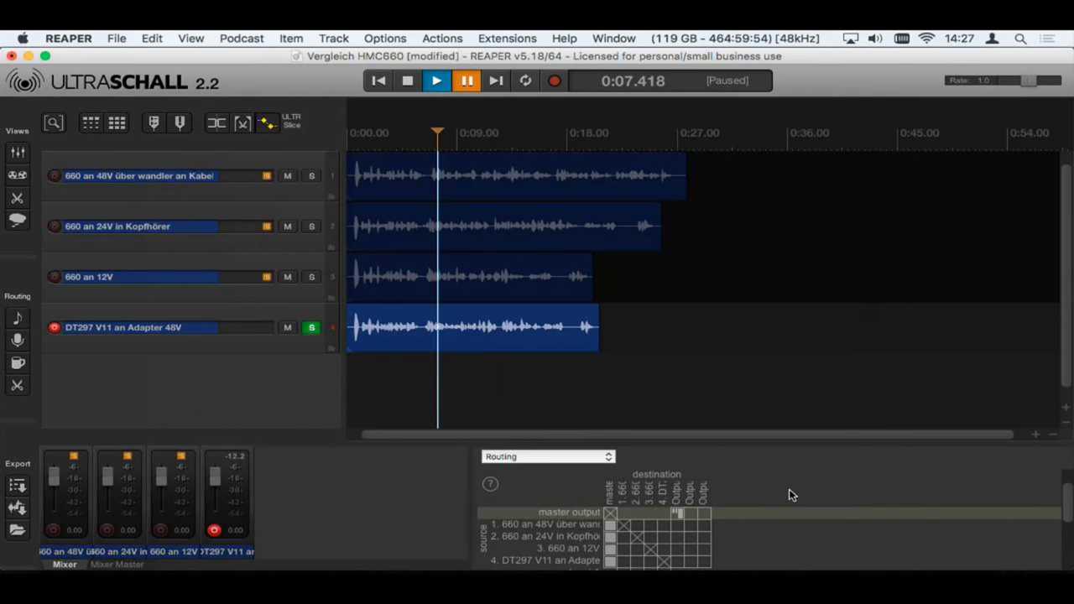
- Place the edit cursor at about 4 seconds and test the new start/stop shortcut by toggling playback repeatedly
left_click(398, 383)
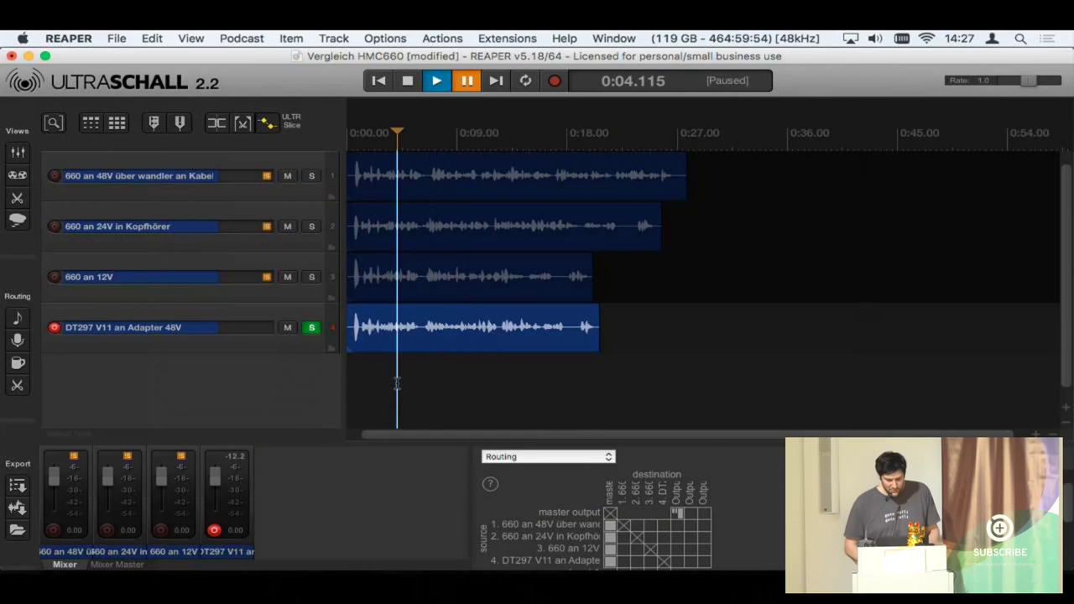
key("Return")
key("Return")
key("Return")
key("Return")
key("Return")
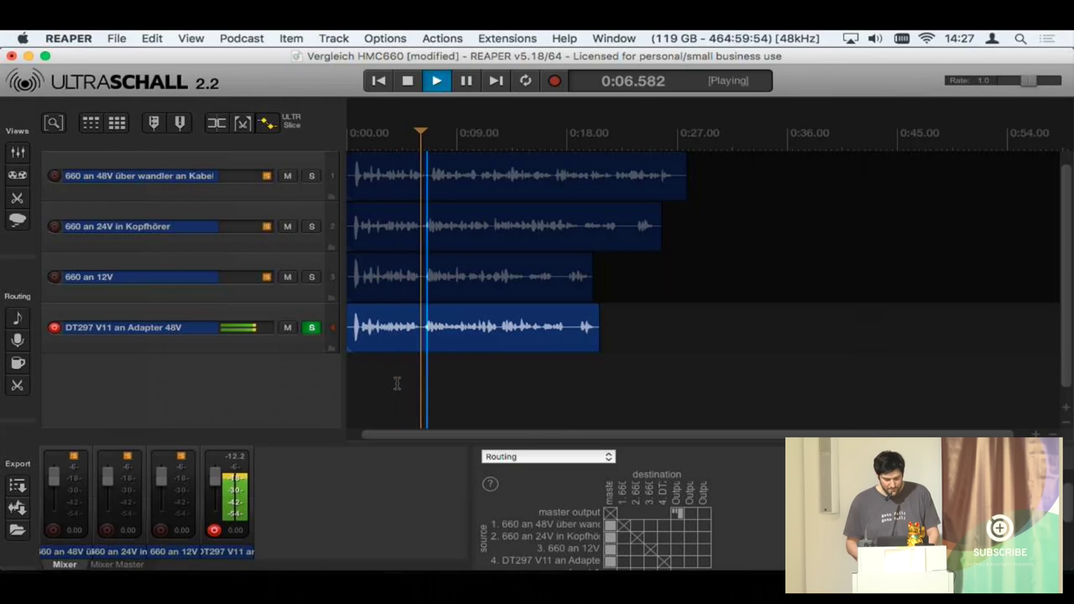
- Test the new start/pause shortcut against start/stop by toggling playback several times, and finally stop the transport
key("space")
key("space")
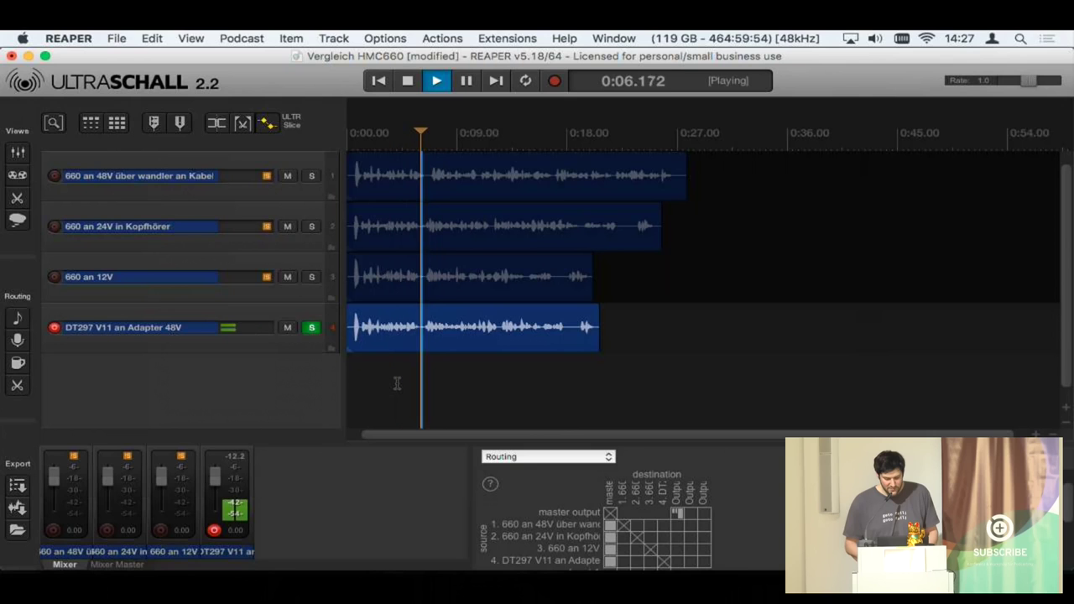
key("space")
key("space")
key("Return")
key("Return")
key("Return")
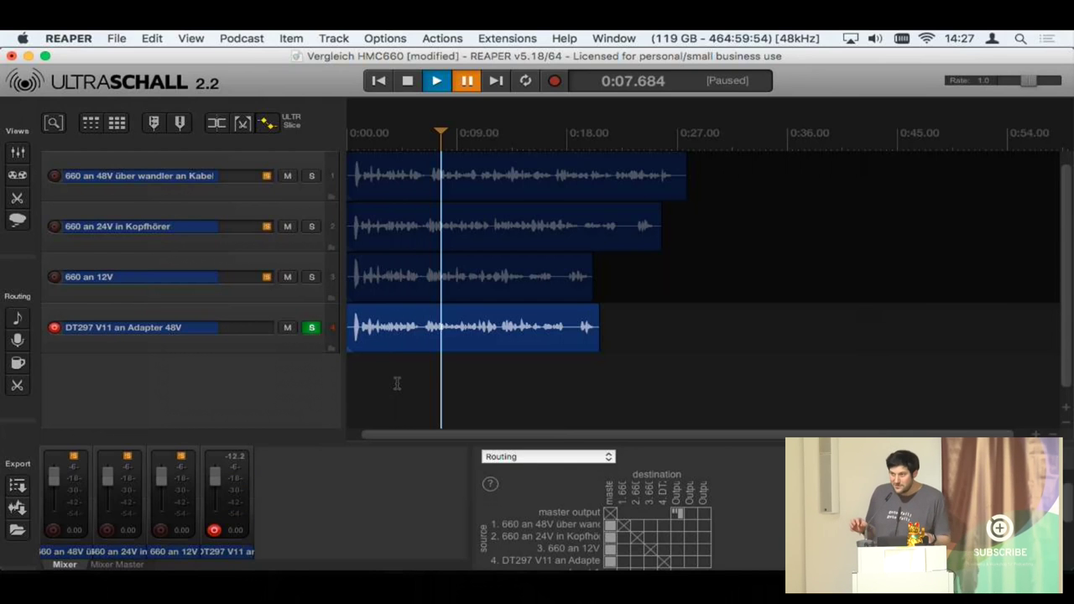
left_click(407, 79)
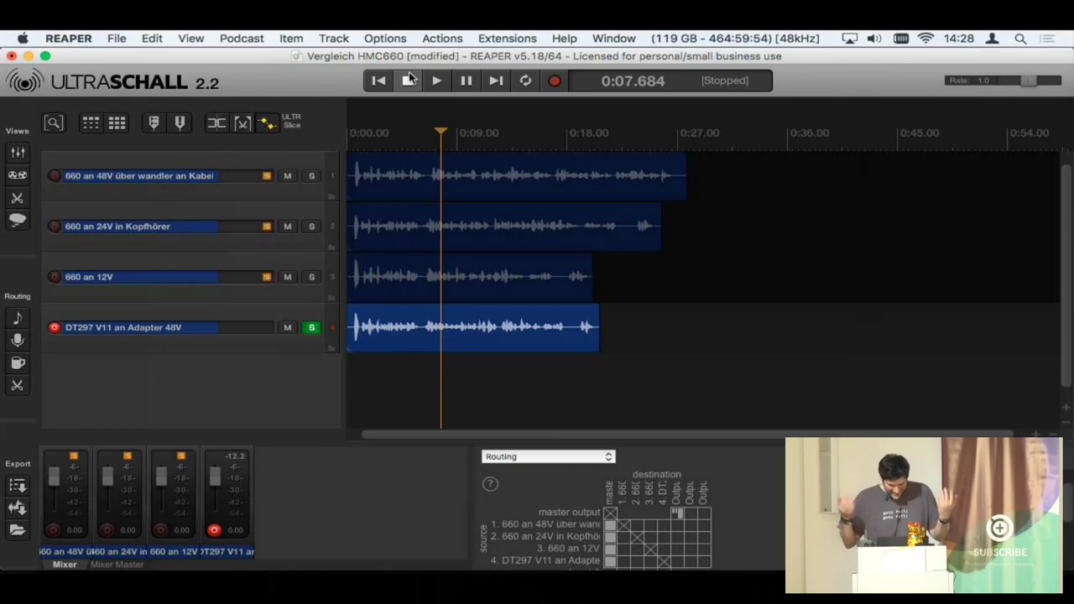
- Switch to the Keynote presentation and hide the format sidebar beside the Shortcuts slide
key("super+Tab")
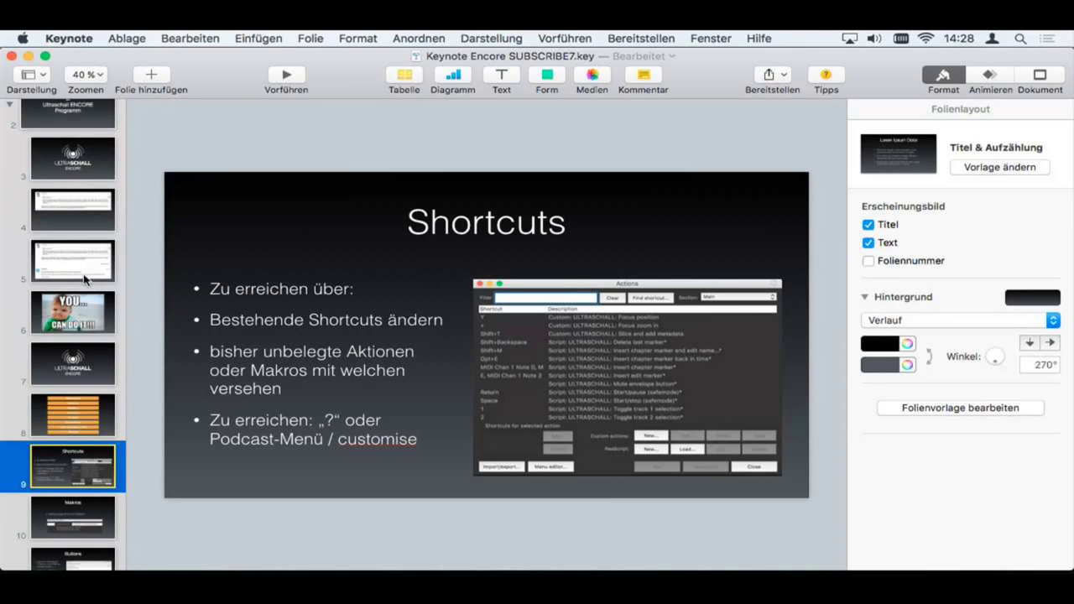
scroll(83, 276, "down", 5)
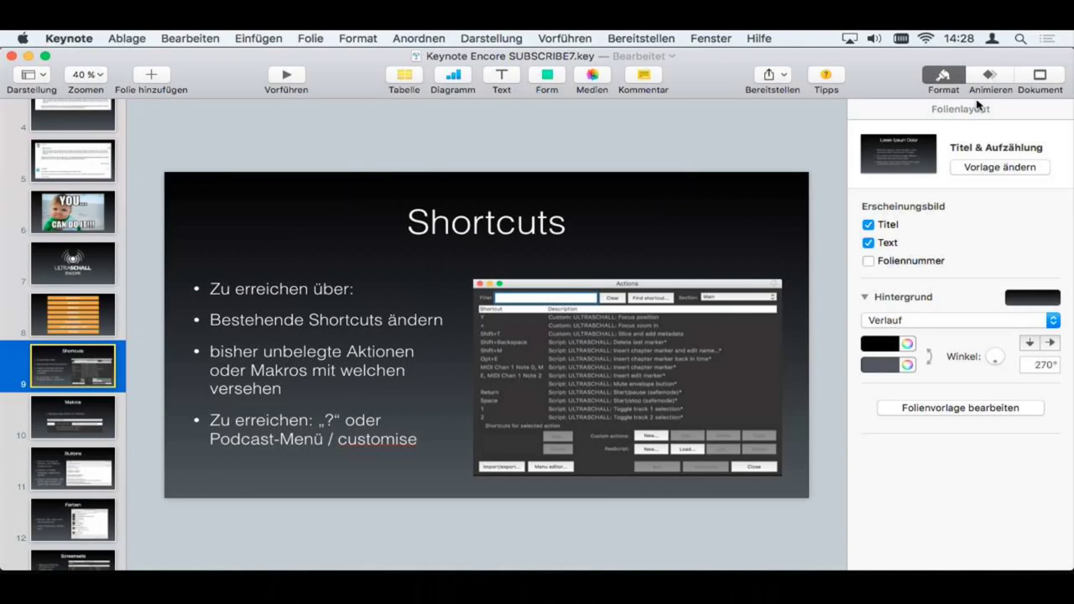
left_click(941, 77)
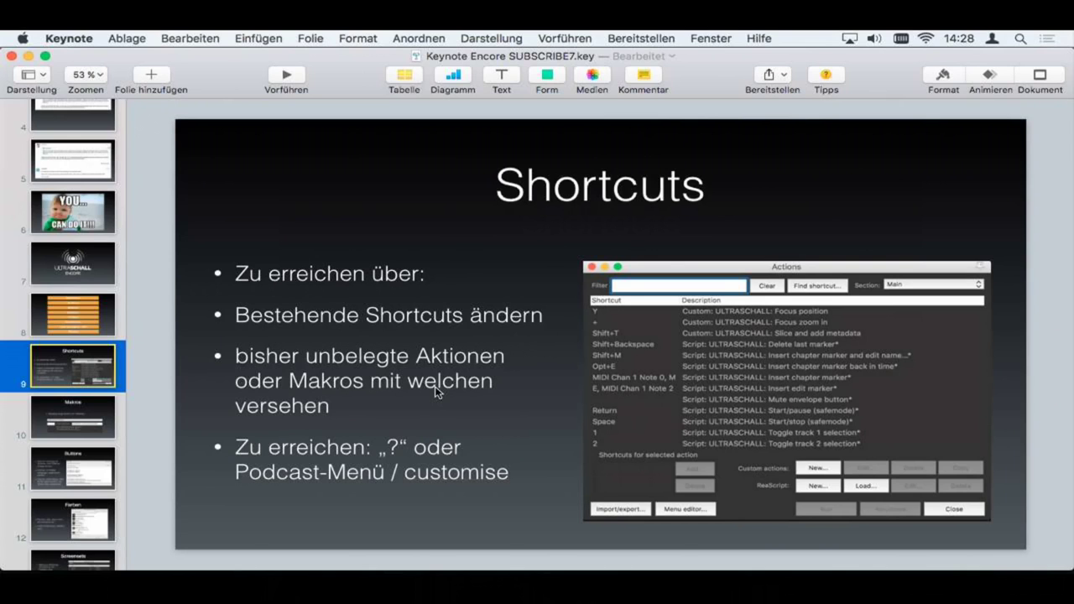
- Switch back to REAPER, open the action list in the middle of the screen and browse the actions without shortcuts
key("super+Tab")
key("super+Tab")
key("super+Tab")
key("super+shift+Tab")
key("super+Tab")
key("question")
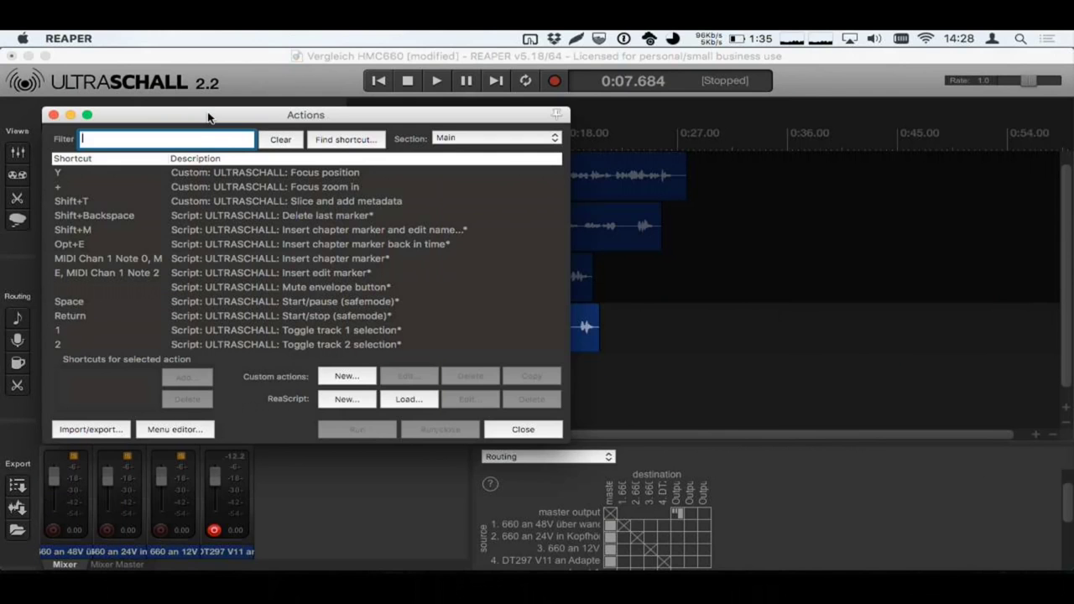
left_click_drag(210, 116, 409, 158)
scroll(412, 369, "down", 15)
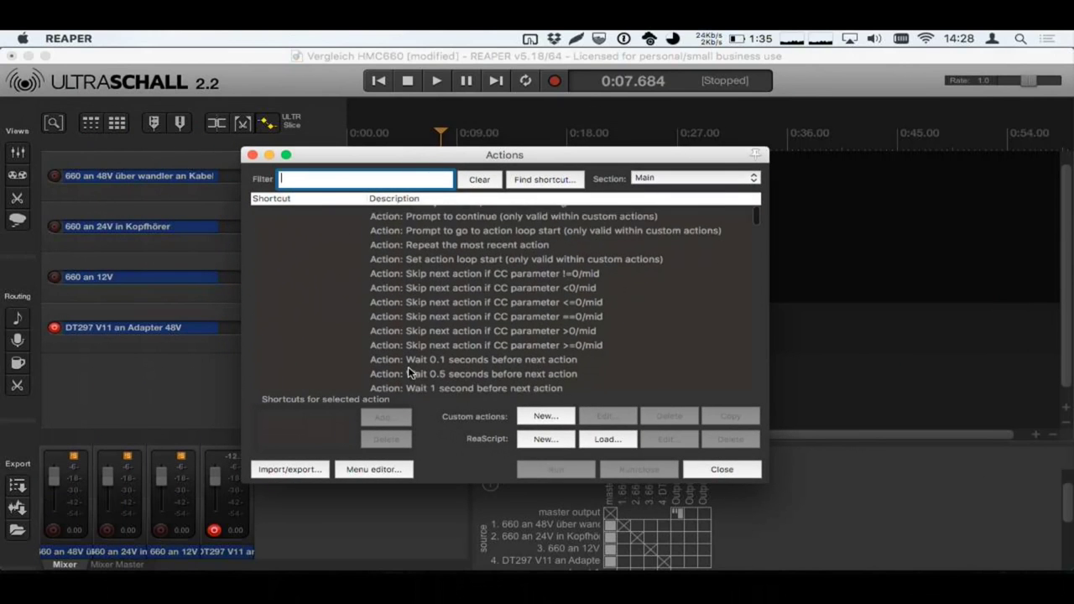
- Try the shortcuts K, Opt+K and Opt+Shift+K for the "Set action loop start" action, and cancel the assignment
left_click(445, 252)
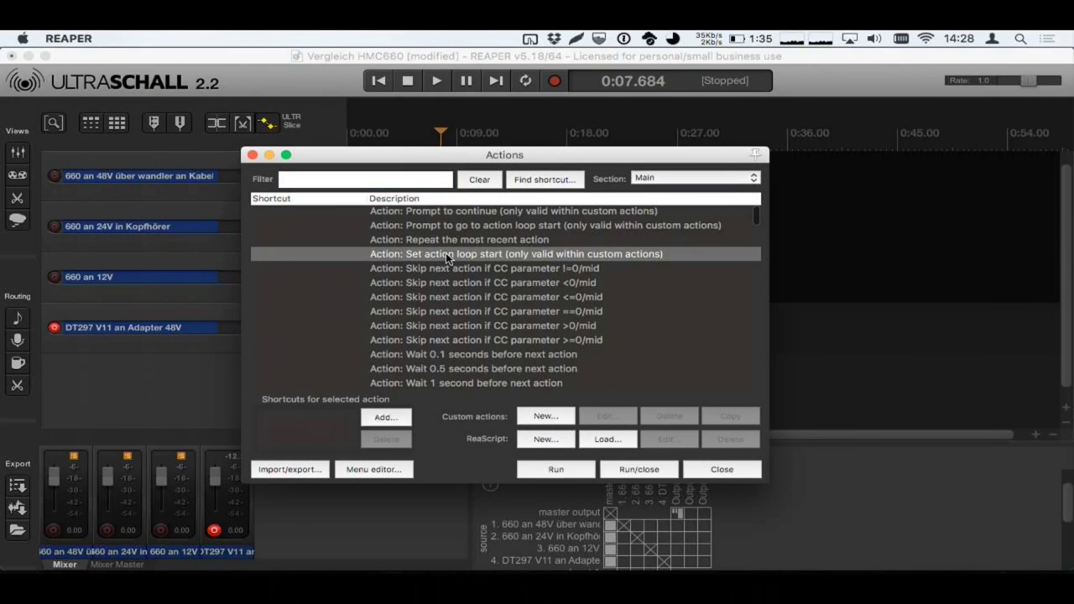
left_click(382, 416)
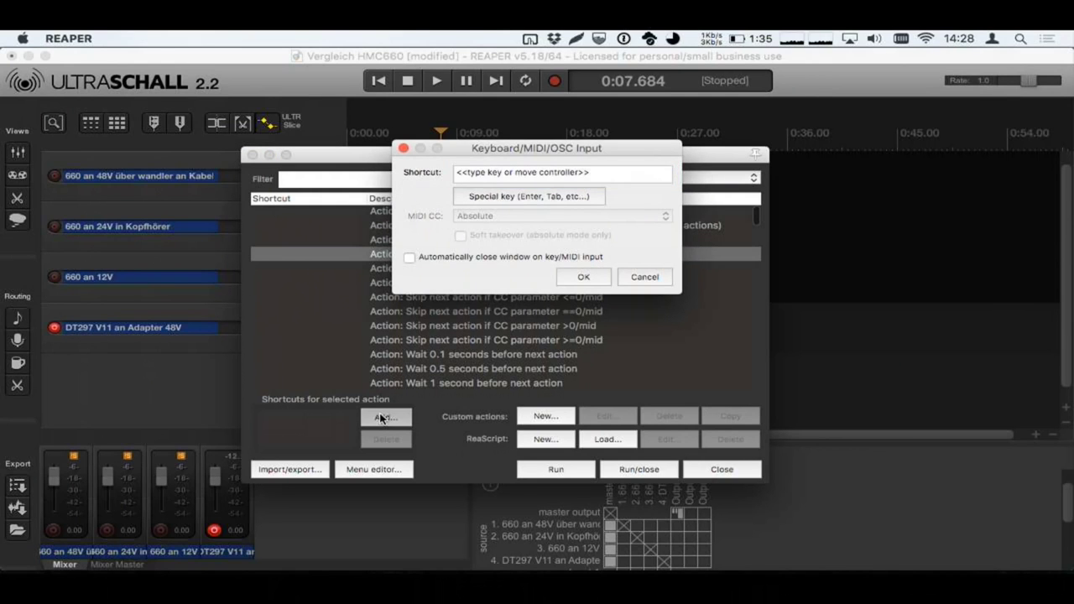
key("k")
key("alt+k")
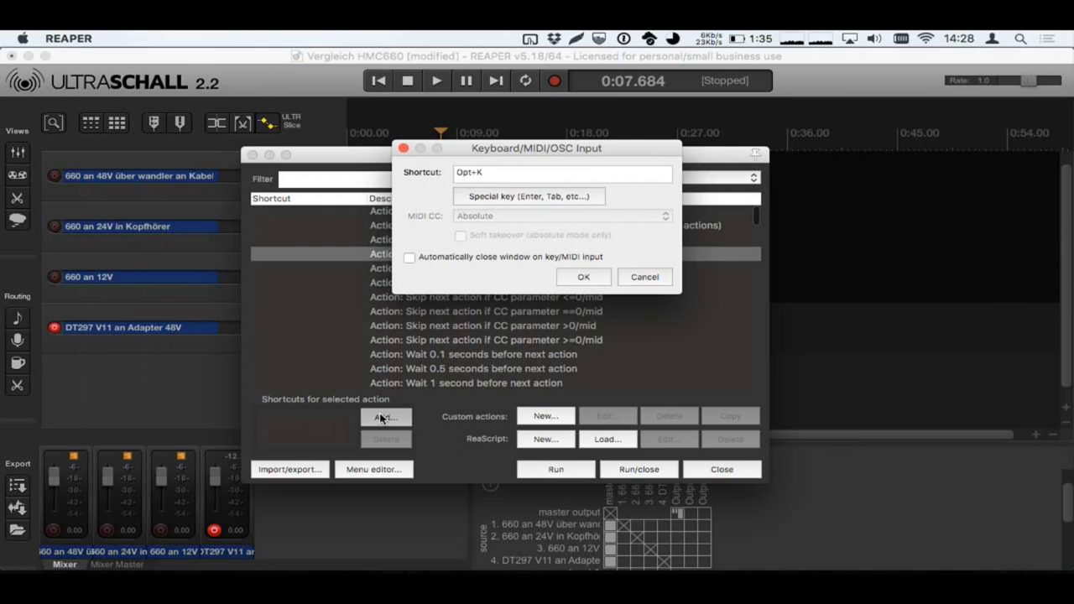
key("alt+shift+k")
left_click(639, 276)
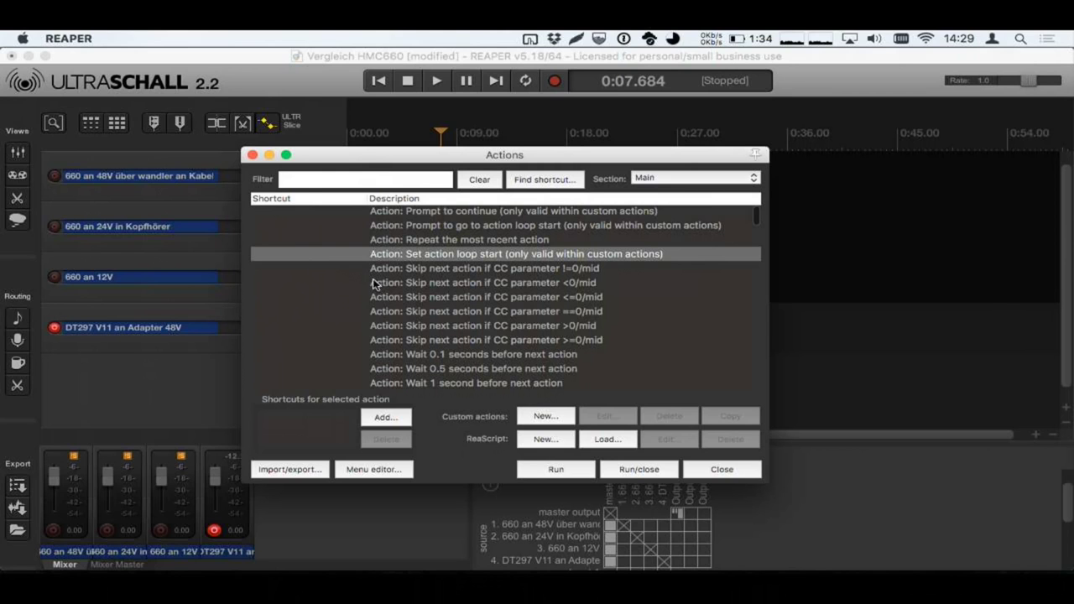
- Close the action list and show the Makros slide of the Keynote presentation
left_click(253, 155)
key("super+Tab")
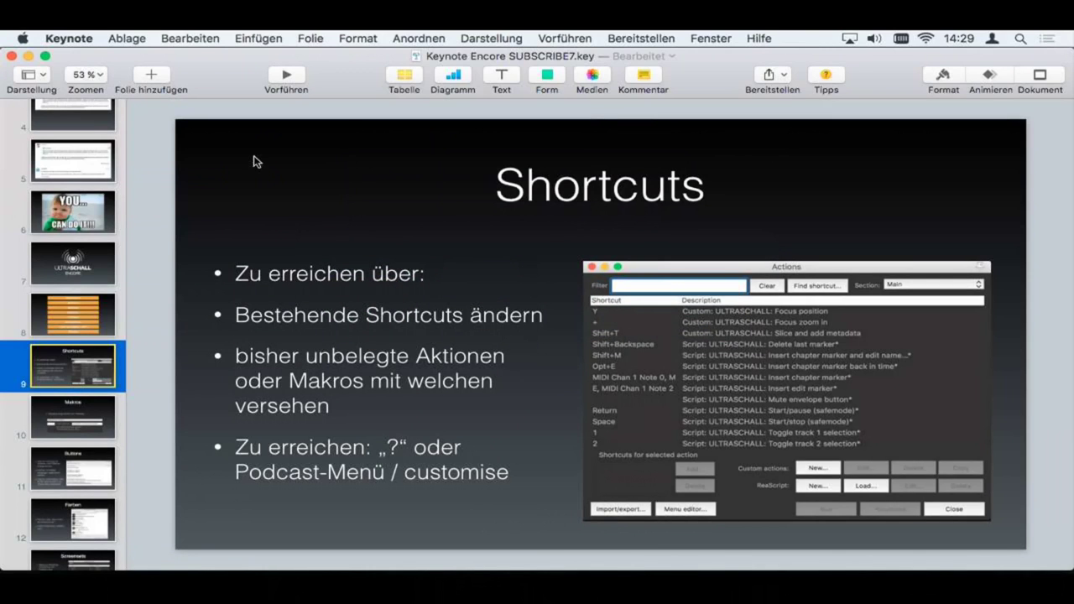
left_click(62, 426)
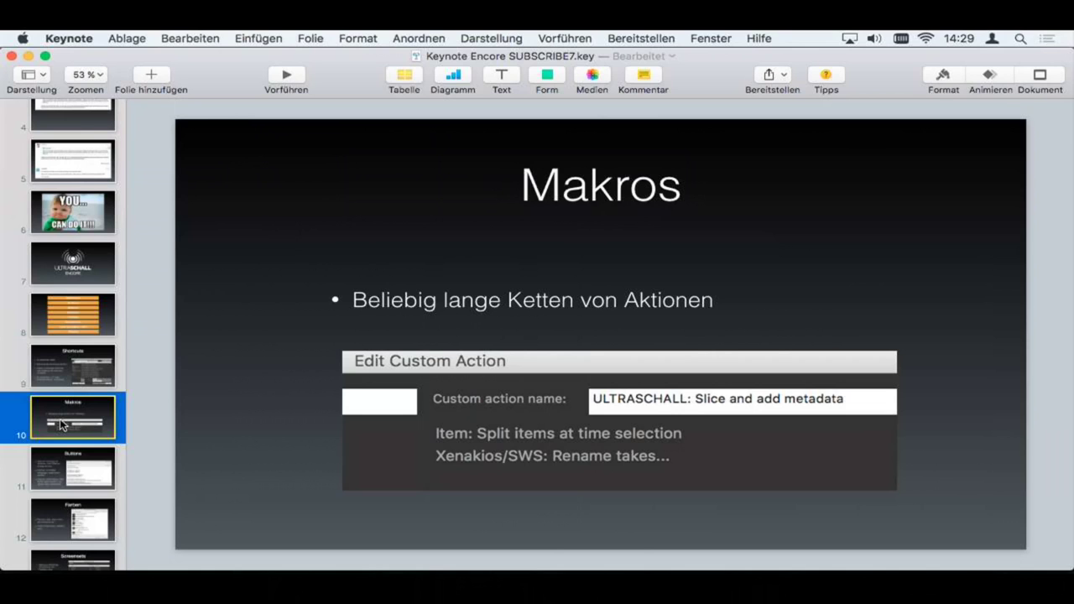
- In REAPER, start a new custom action containing Slice and add metadata, Start/pause (safemode) and Toggle track 3 selection
key("super+Tab")
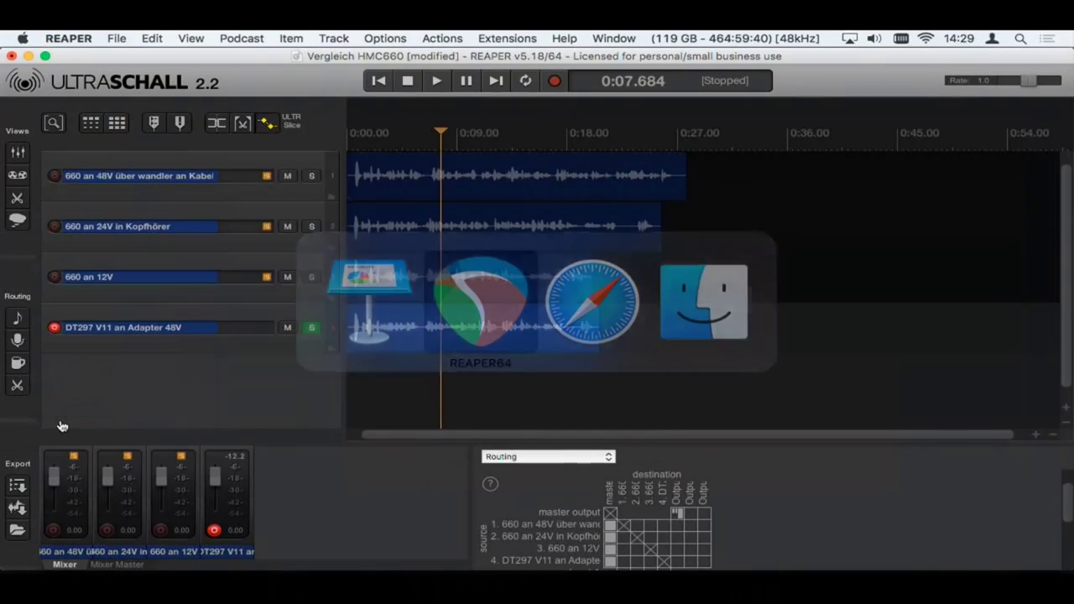
key("question")
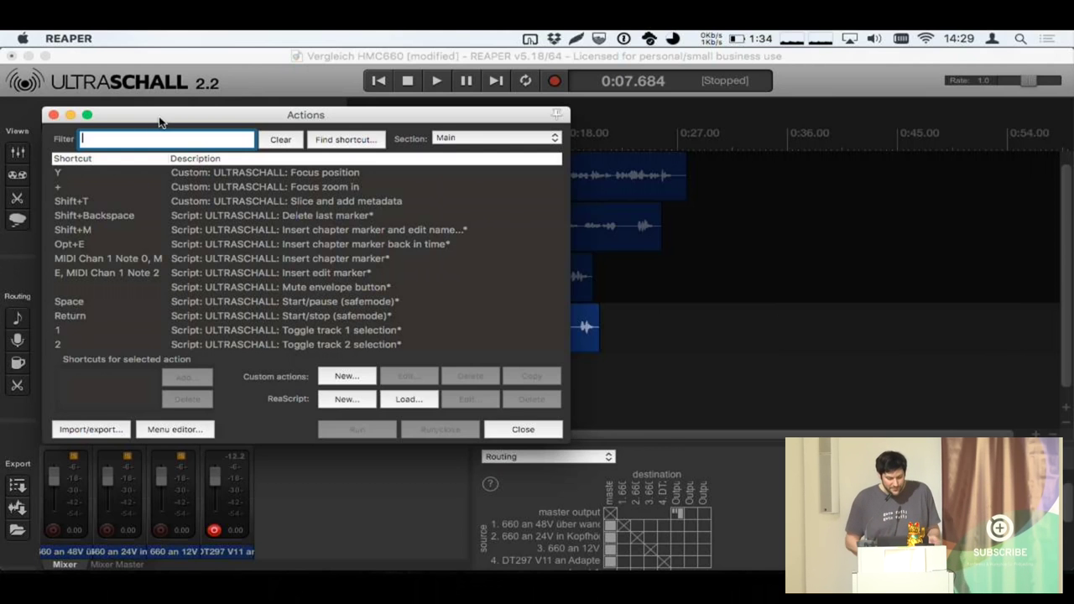
left_click_drag(160, 121, 249, 148)
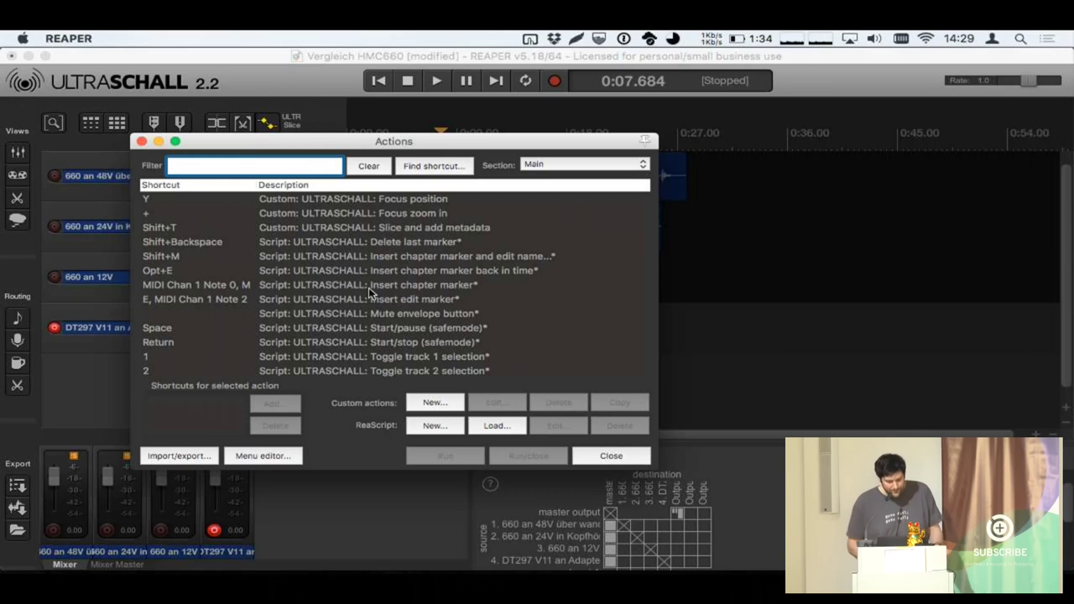
left_click(428, 403)
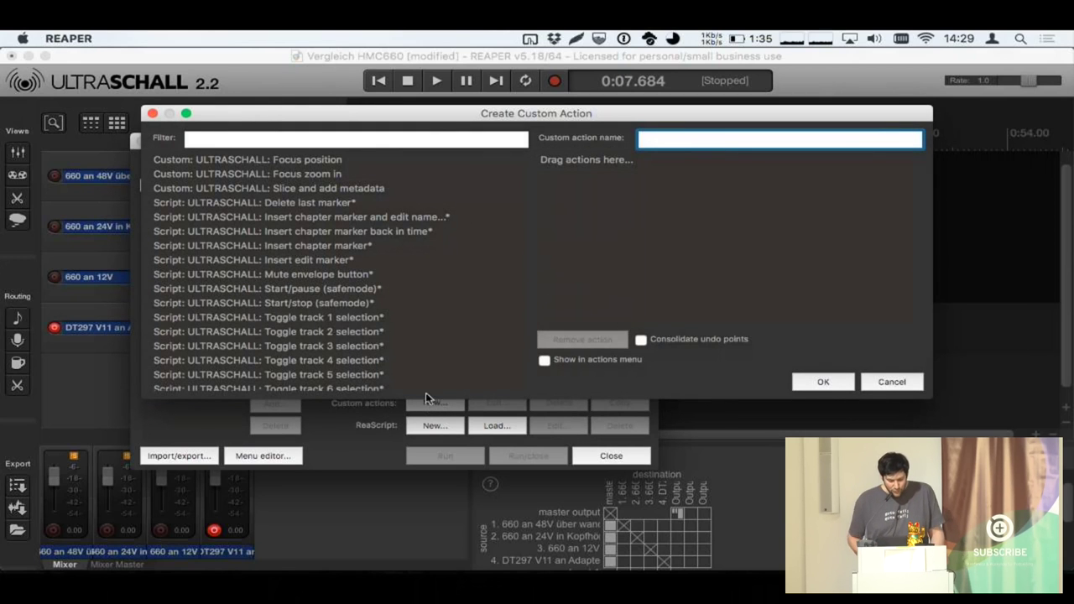
left_click_drag(298, 193, 587, 205)
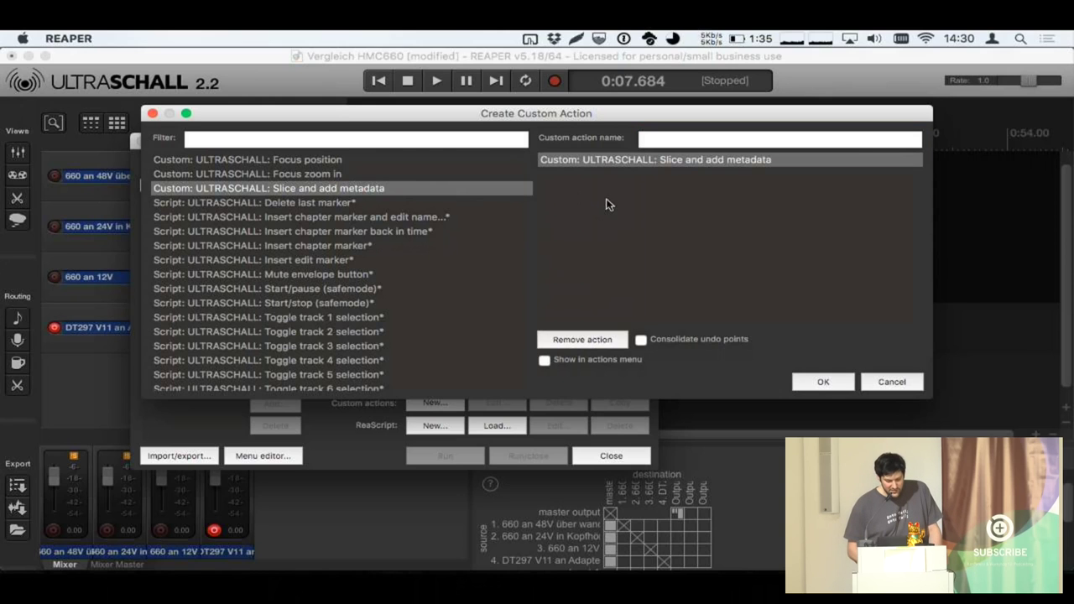
left_click_drag(276, 292, 646, 254)
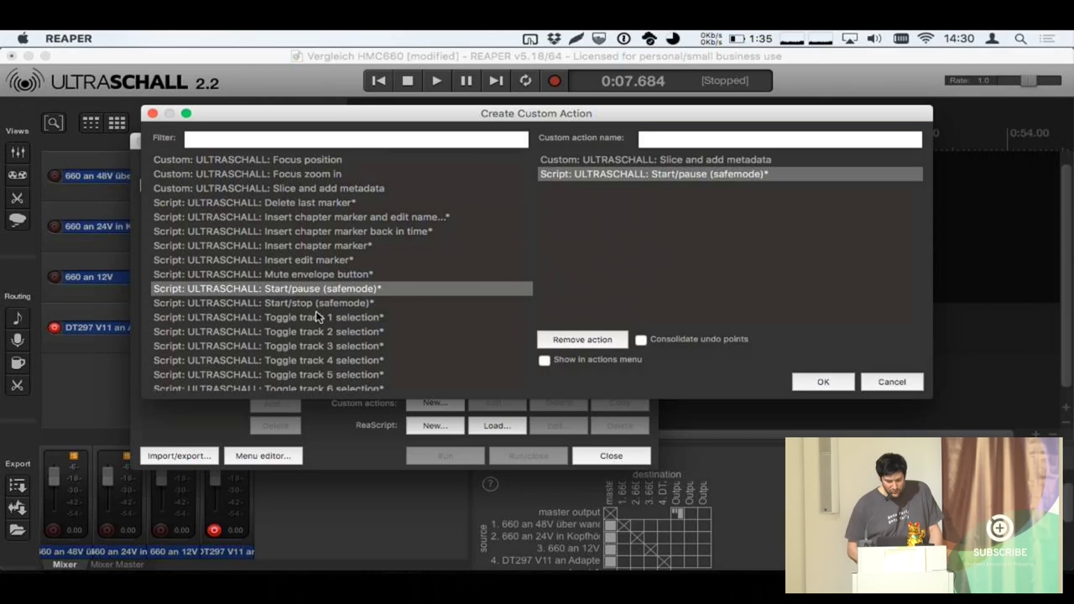
left_click_drag(316, 347, 707, 263)
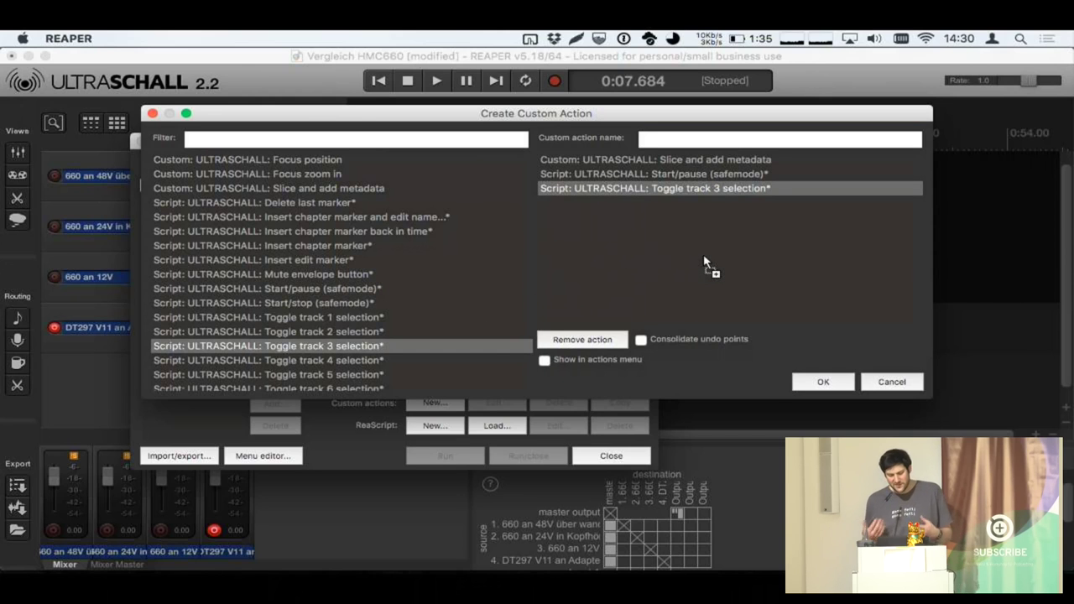
- Name the custom action "Testing" and save it to the action list
left_click(738, 144)
type("Testing")
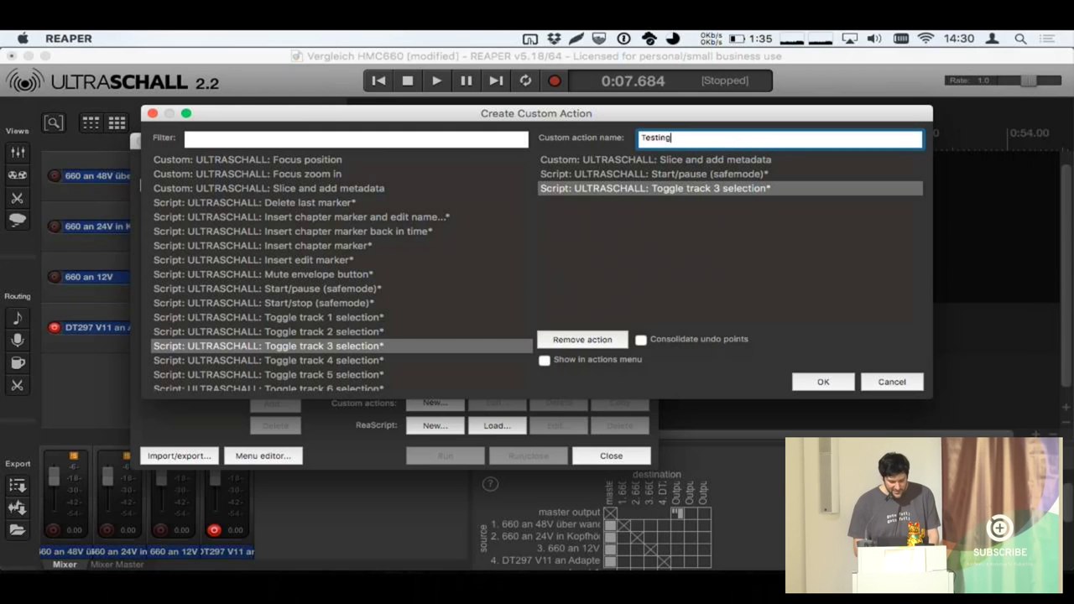
left_click(823, 382)
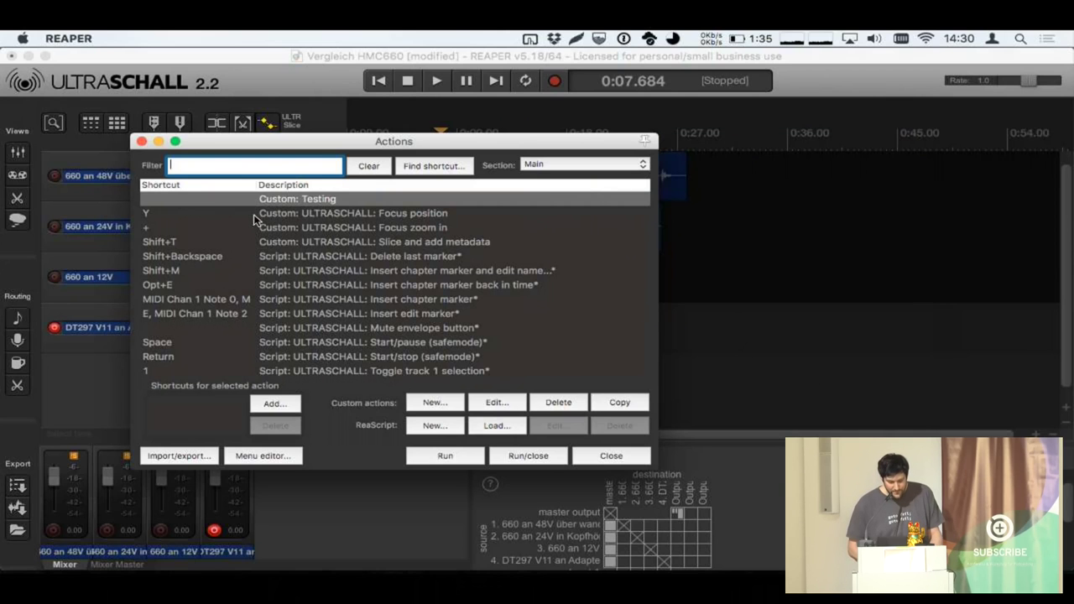
- Assign the shortcut Opt+Shift+H to the custom action "Testing" and delete that custom action
scroll(298, 237, "up", 2)
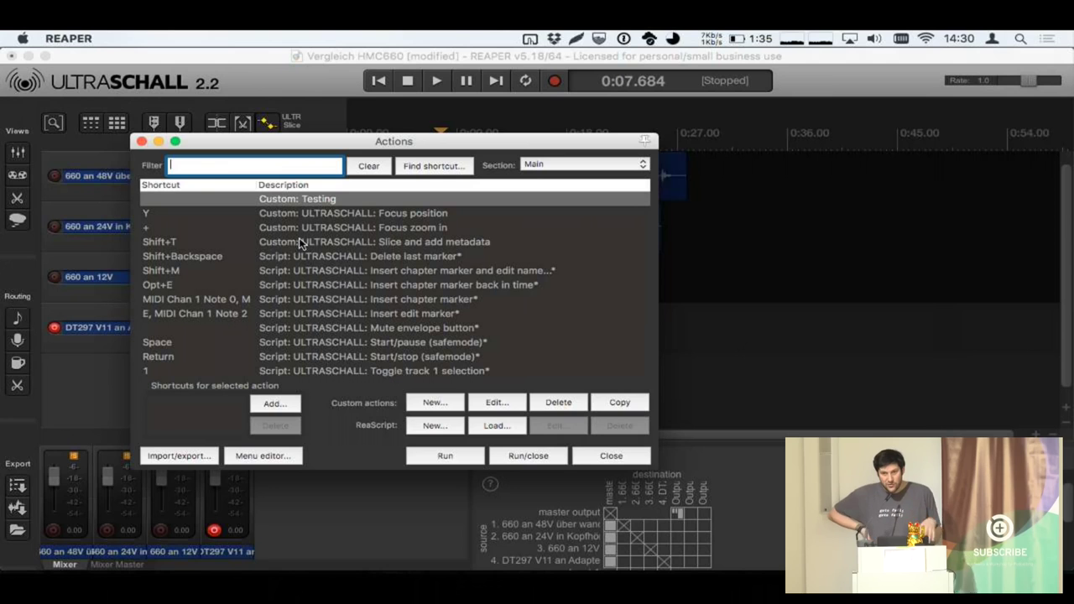
left_click(274, 409)
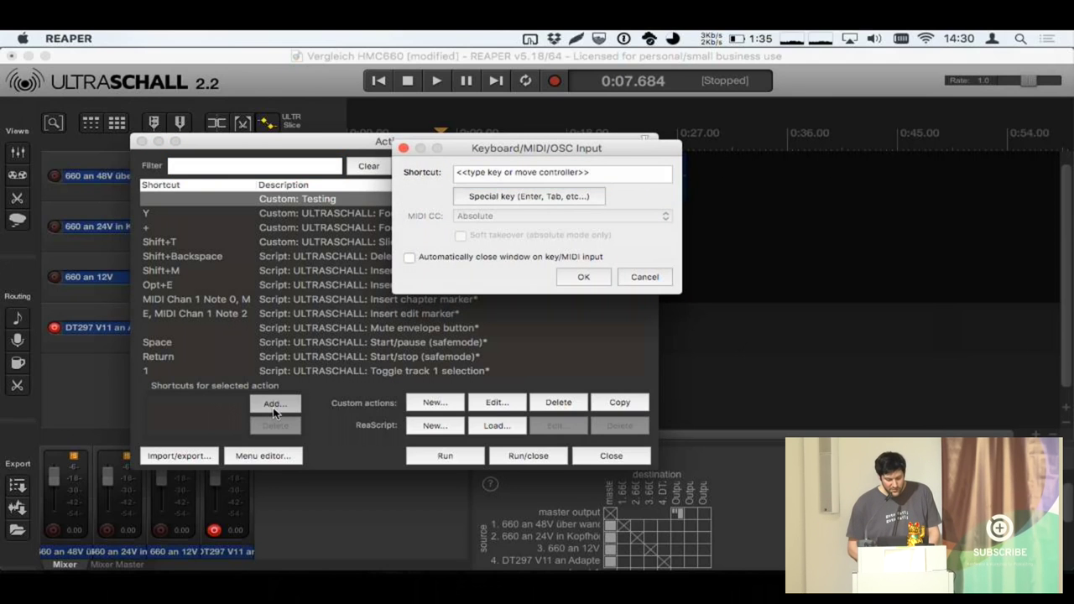
key("alt+shift+h")
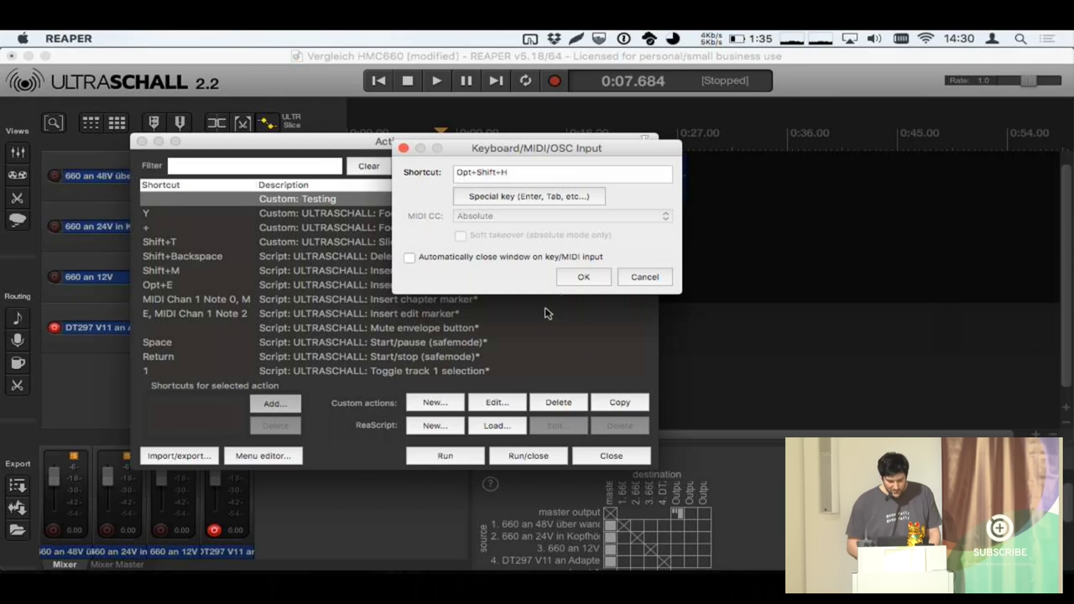
left_click(585, 277)
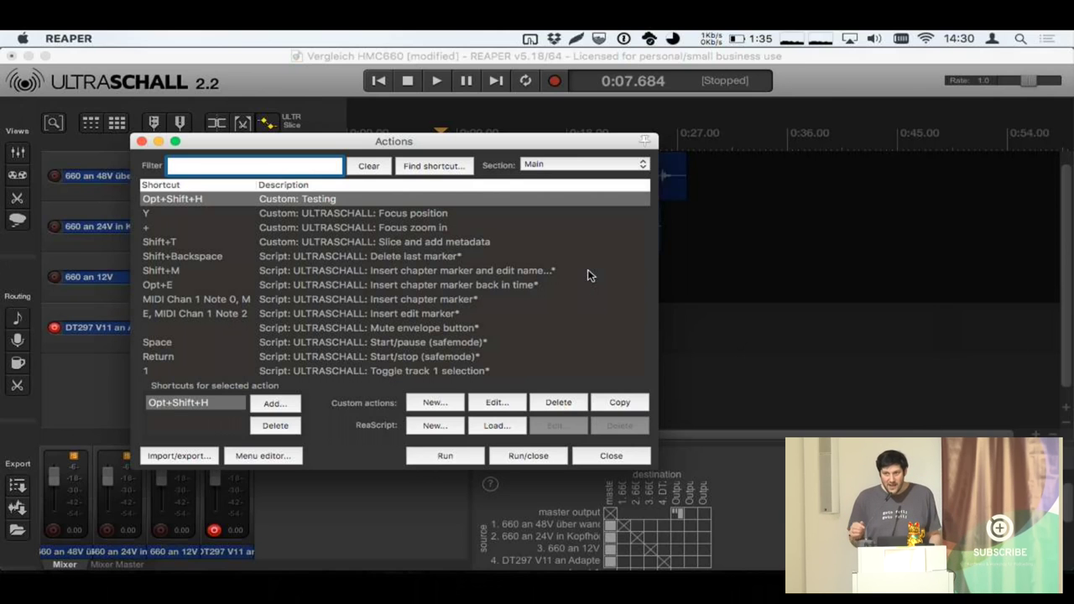
left_click(555, 404)
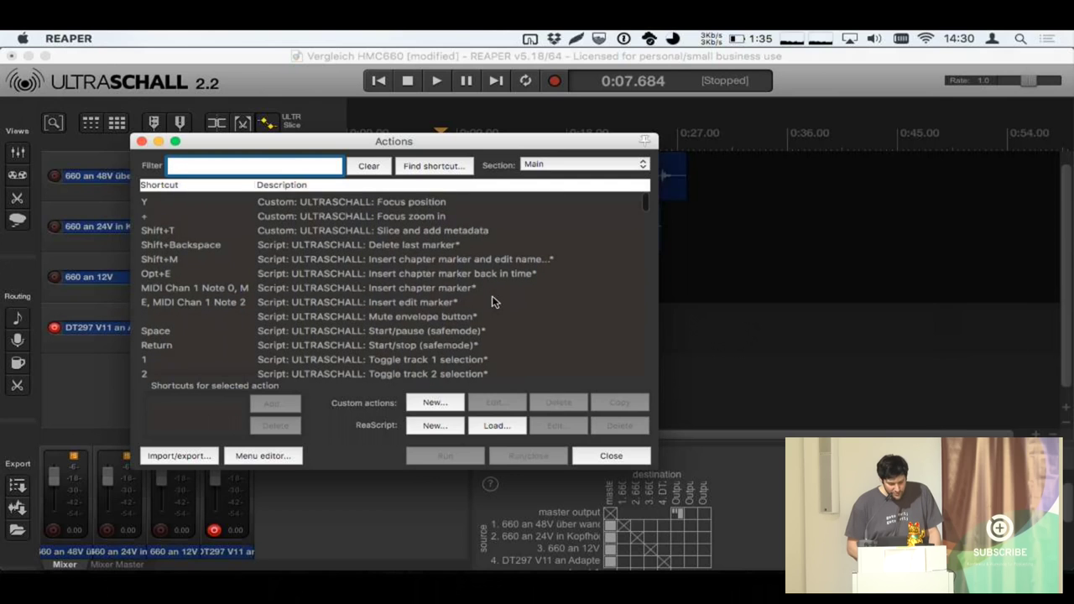
- Open the custom action "ULTRASCHALL: Slice and add metadata" to examine its component actions, and close the editor
left_click(393, 233)
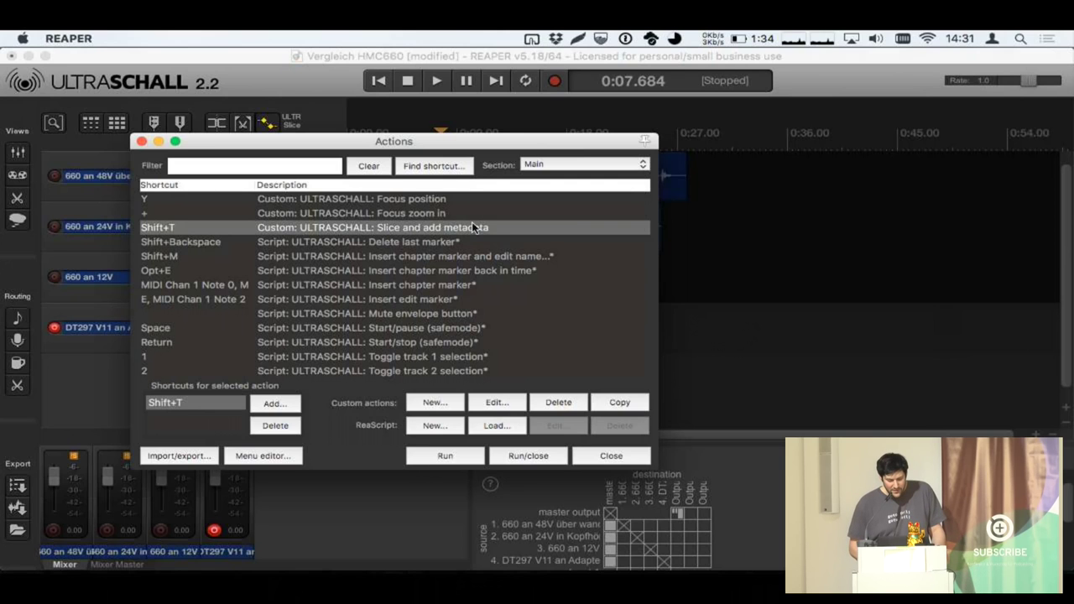
left_click(496, 405)
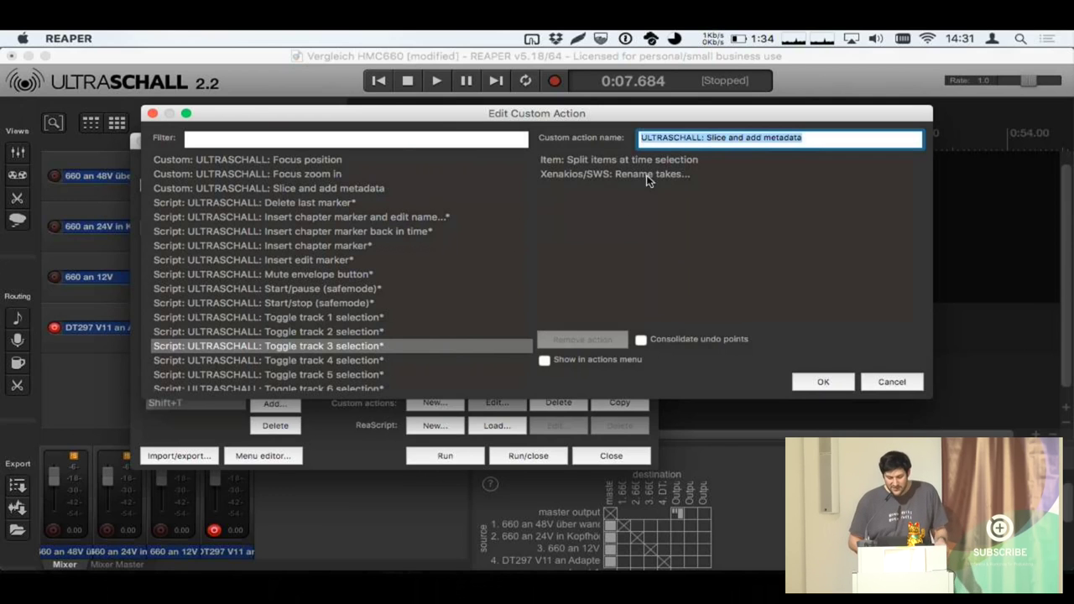
left_click(152, 114)
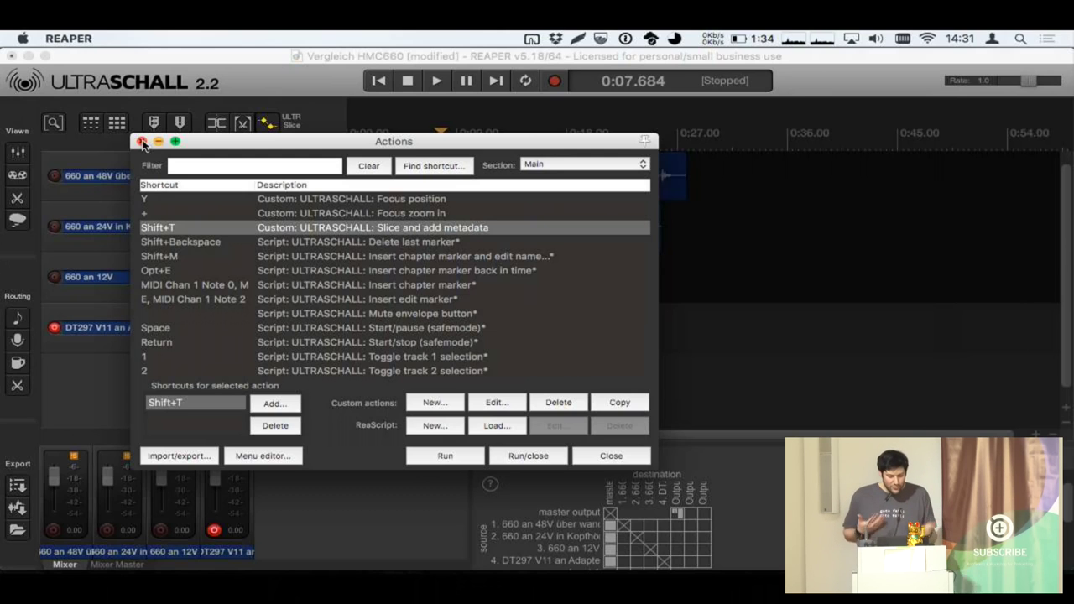
- Close the action list and show the Buttons slide of the Keynote presentation
left_click(142, 142)
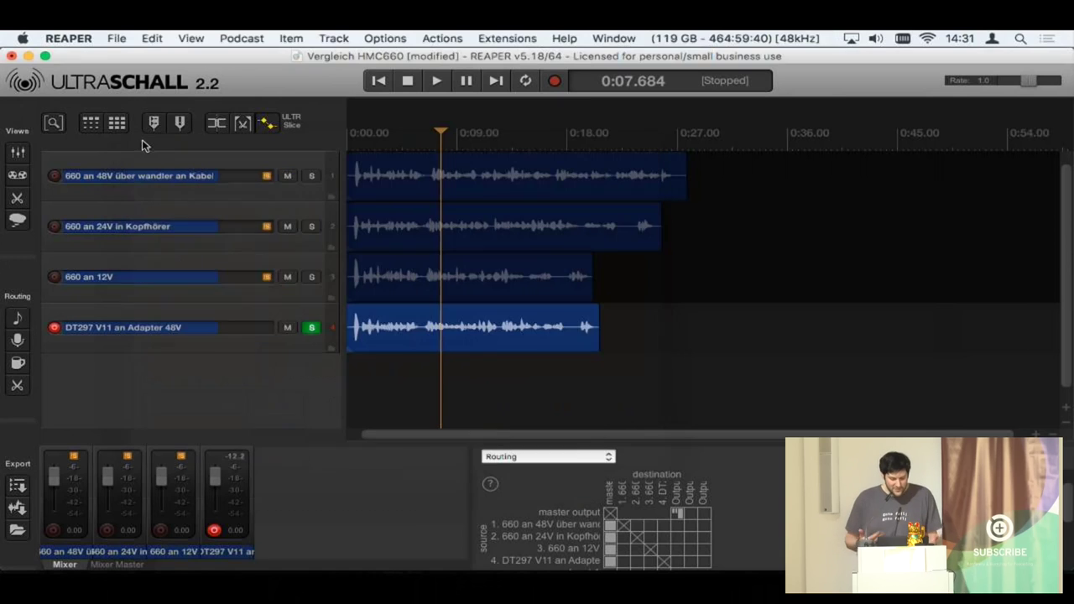
key("super+Tab")
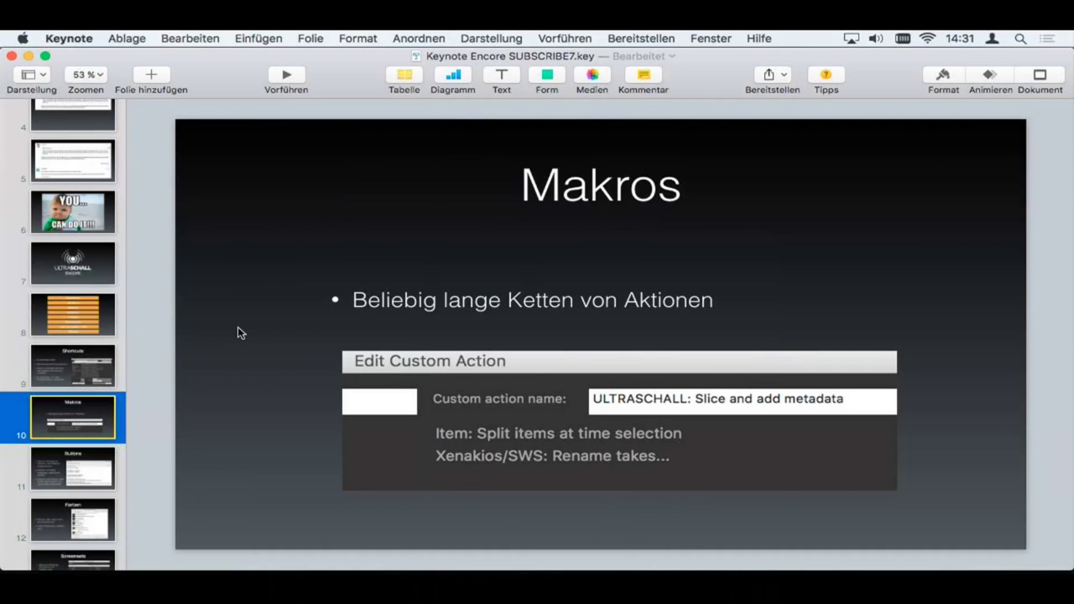
left_click(62, 463)
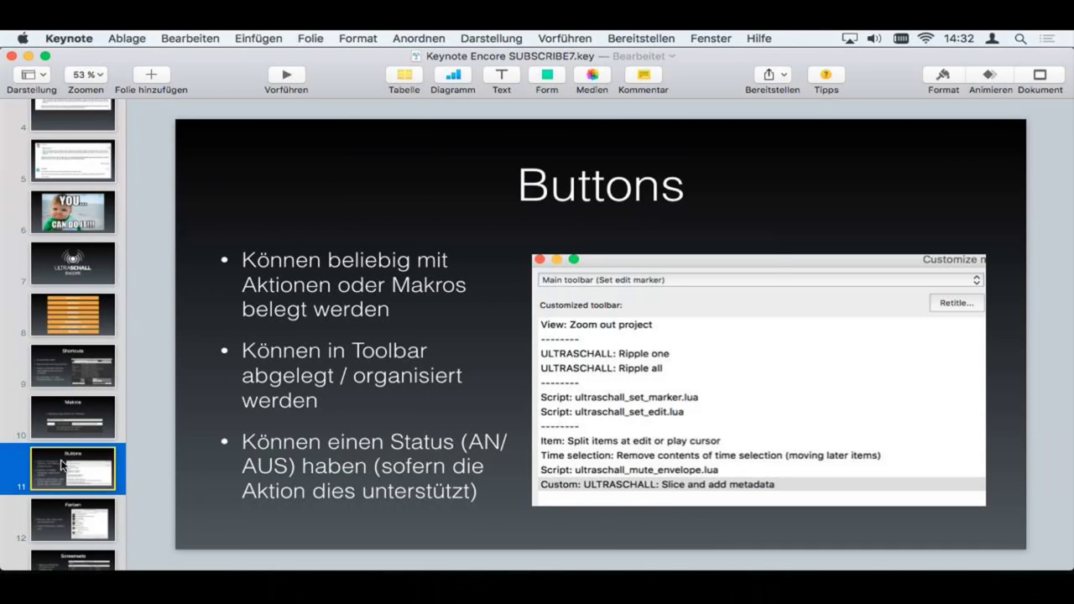
- In REAPER, reposition the Views toolbar (Ultraschall: Storyboard View) to the top of the main window
key("super+Tab")
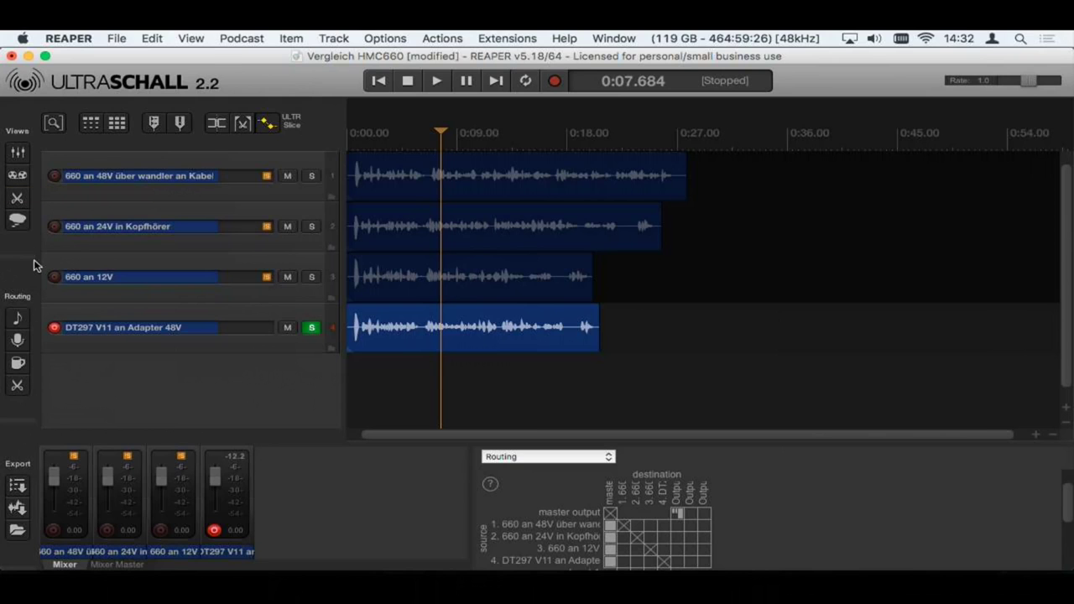
scroll(34, 261, "down", 2)
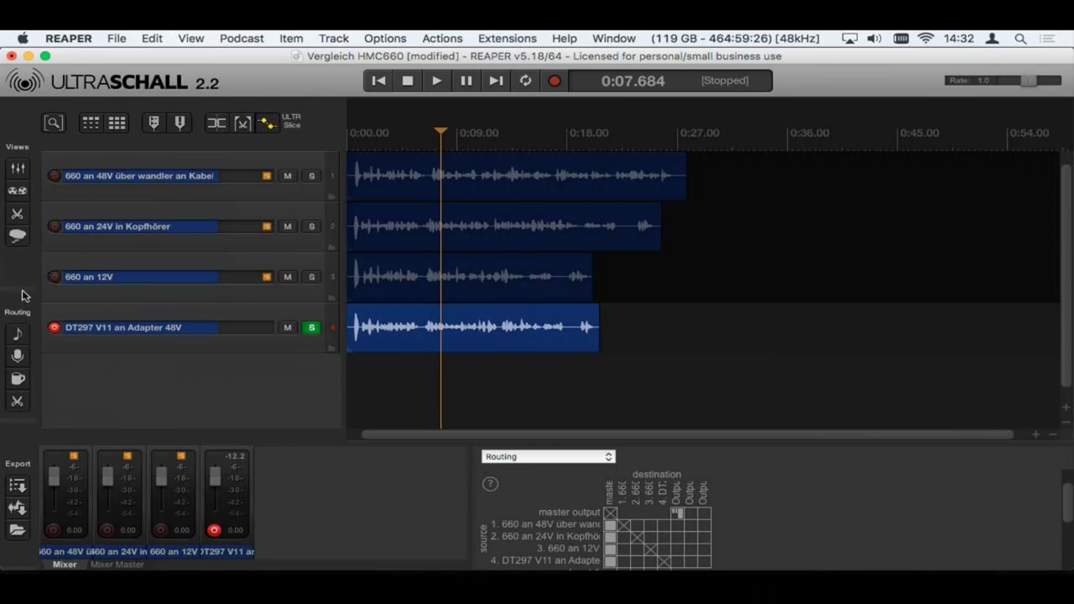
scroll(20, 256, "up", 2)
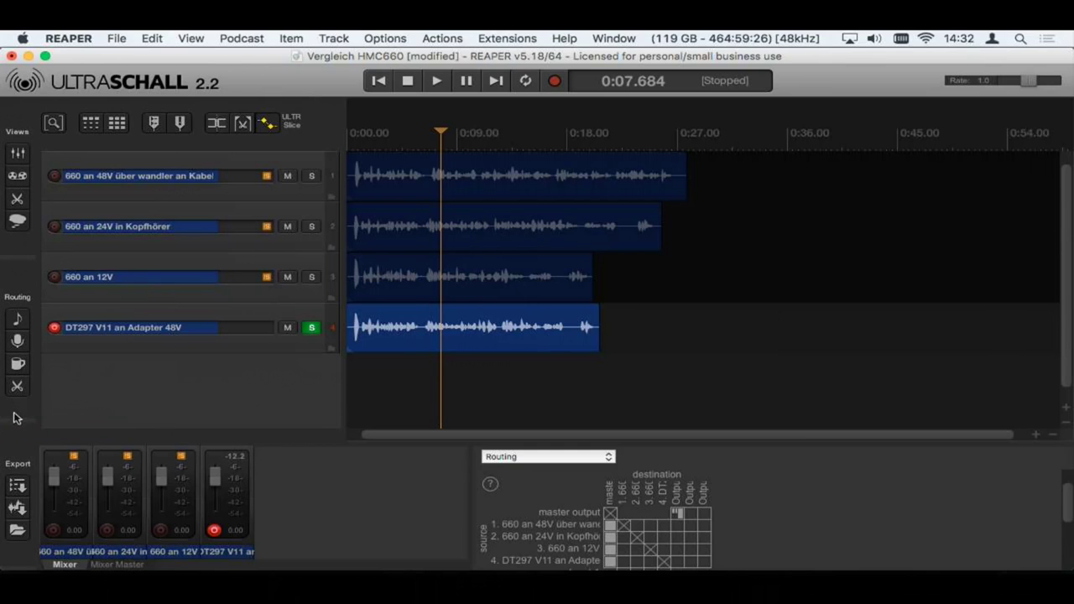
scroll(17, 426, "down", 1)
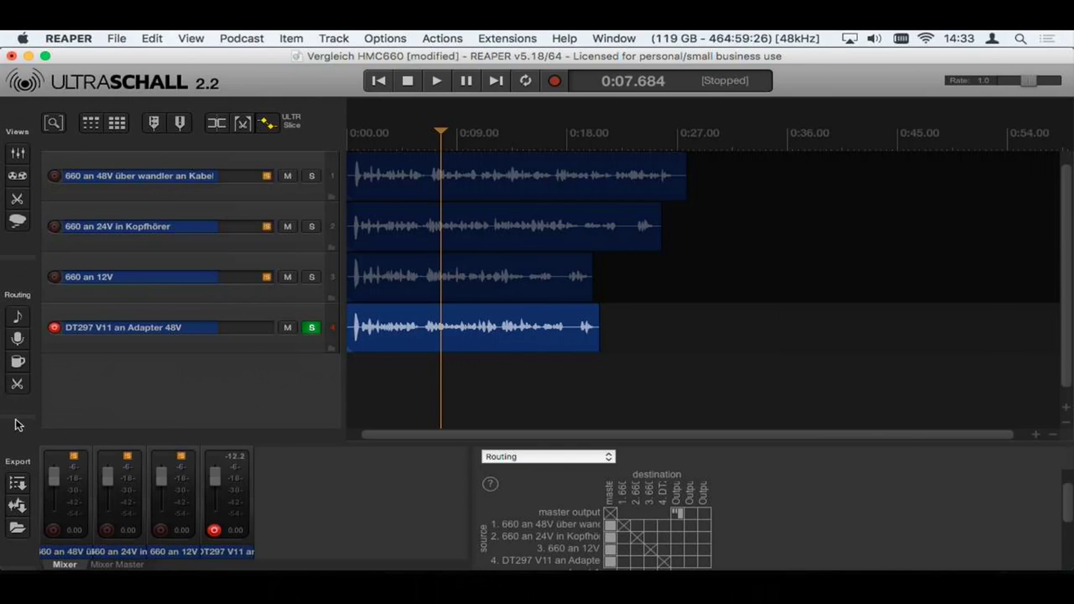
right_click(18, 251)
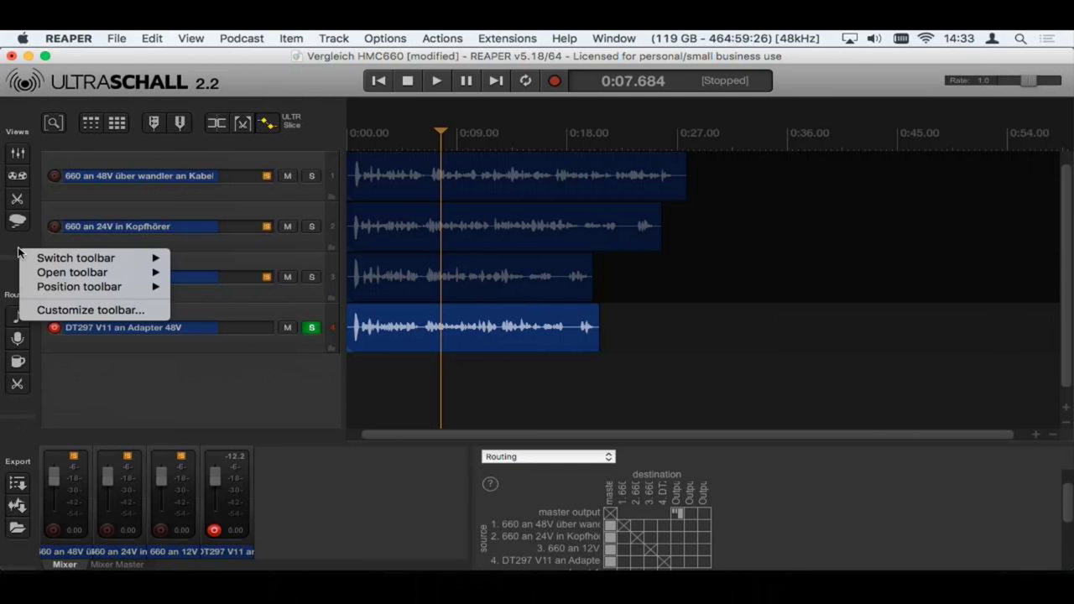
left_click(11, 251)
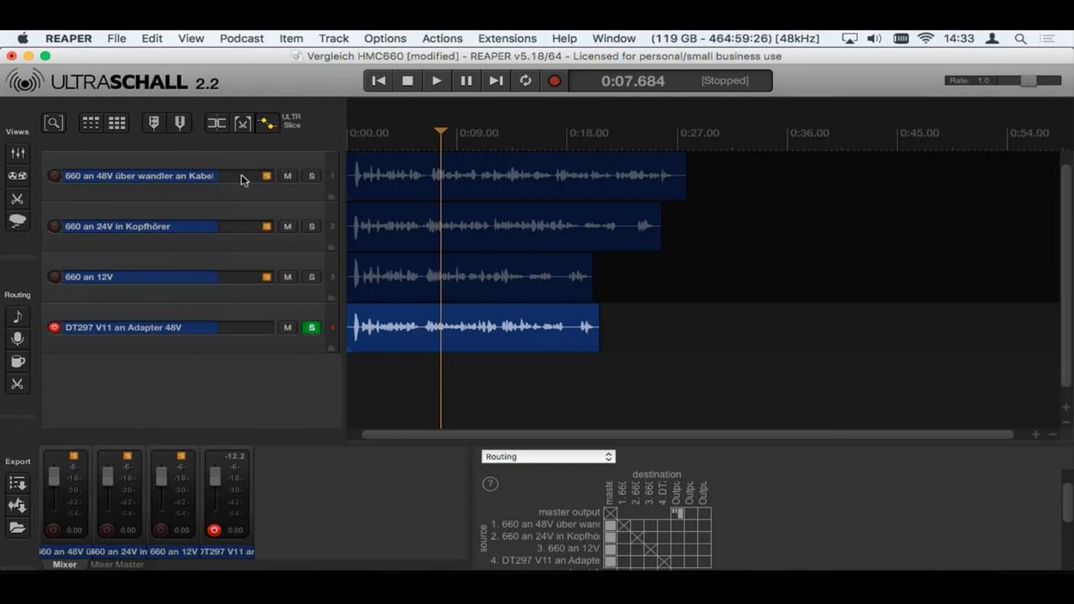
right_click(19, 251)
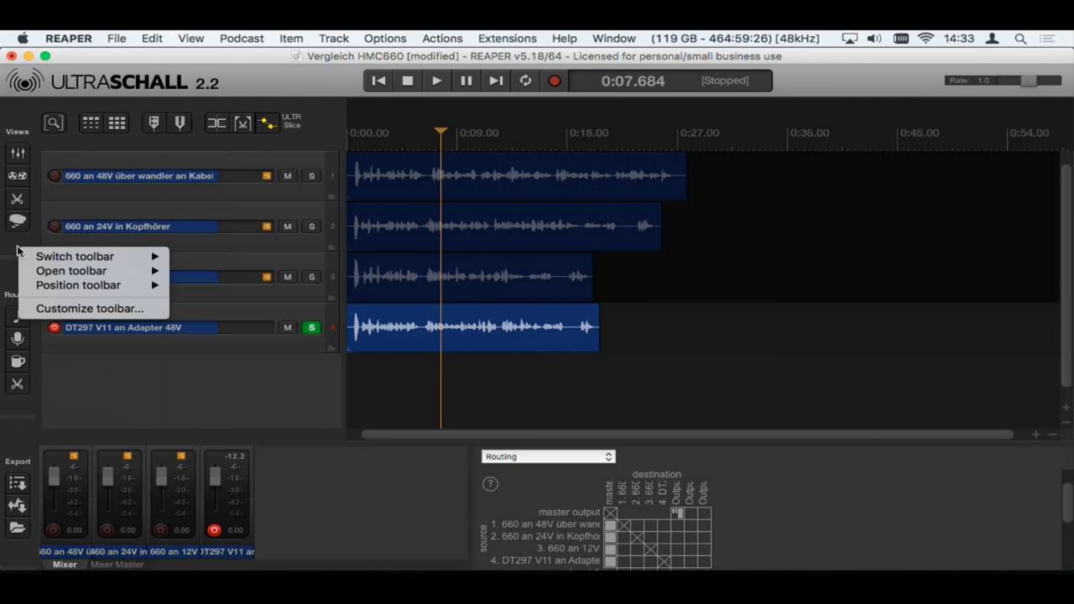
mouse_move(63, 262)
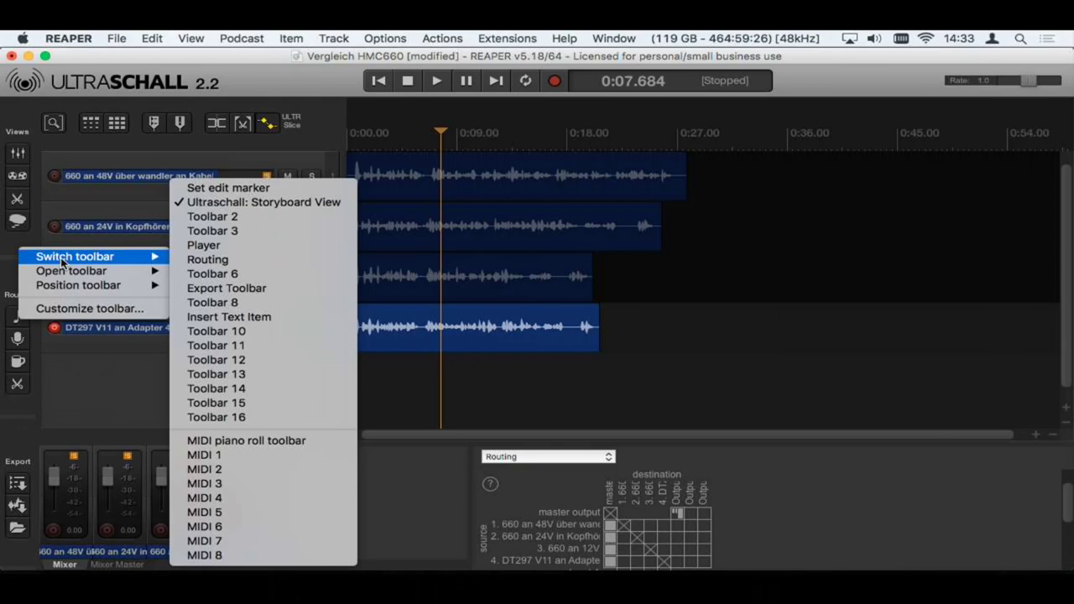
mouse_move(73, 287)
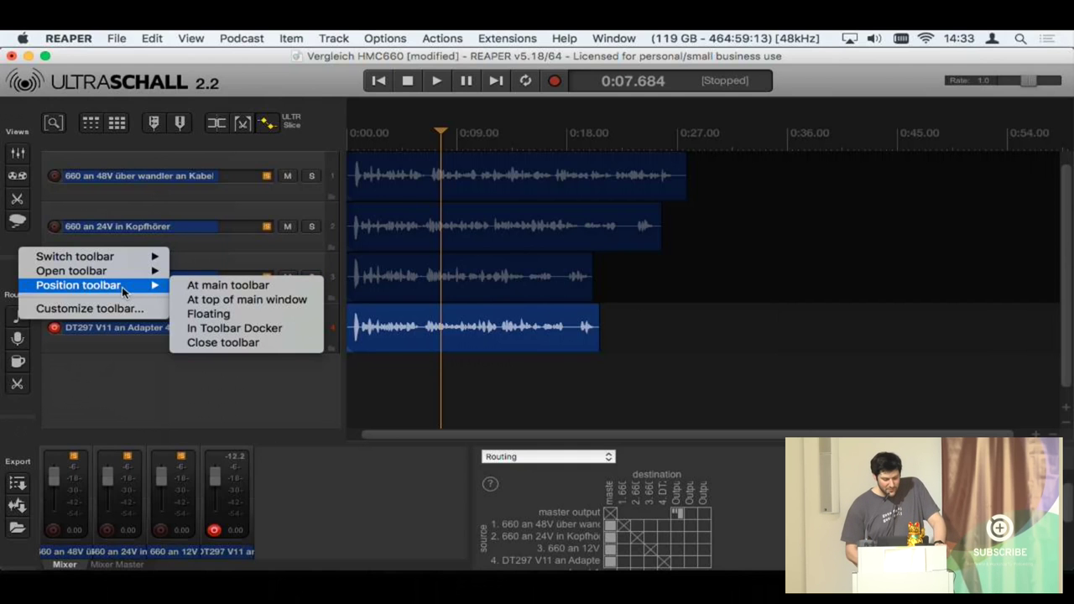
left_click(231, 307)
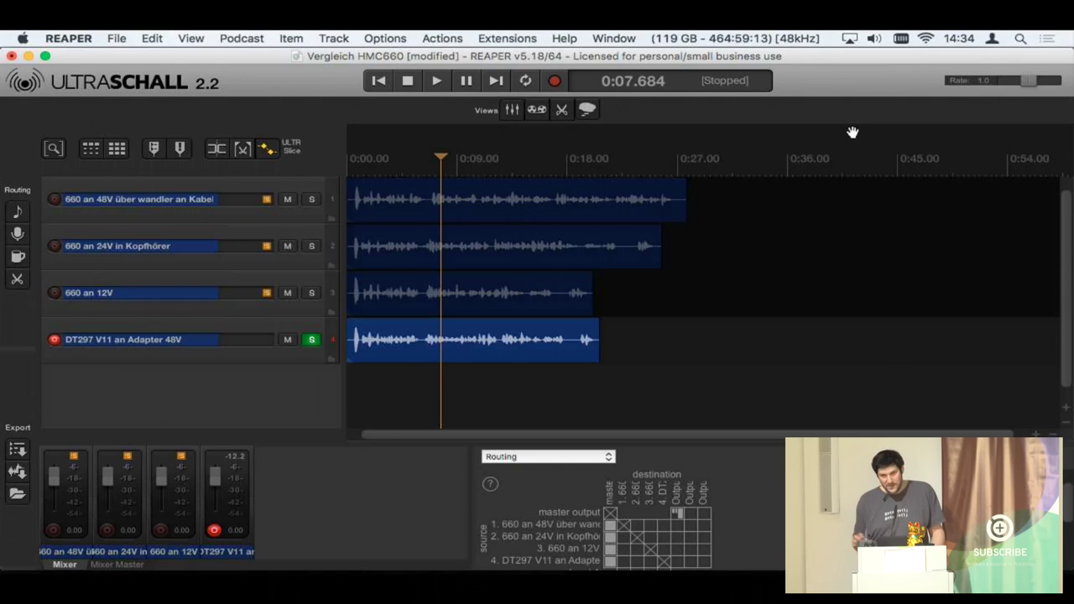
- Add the "ULTRASCHALL: Delete last marker" script as a button on the Views toolbar and close the customization
right_click(646, 118)
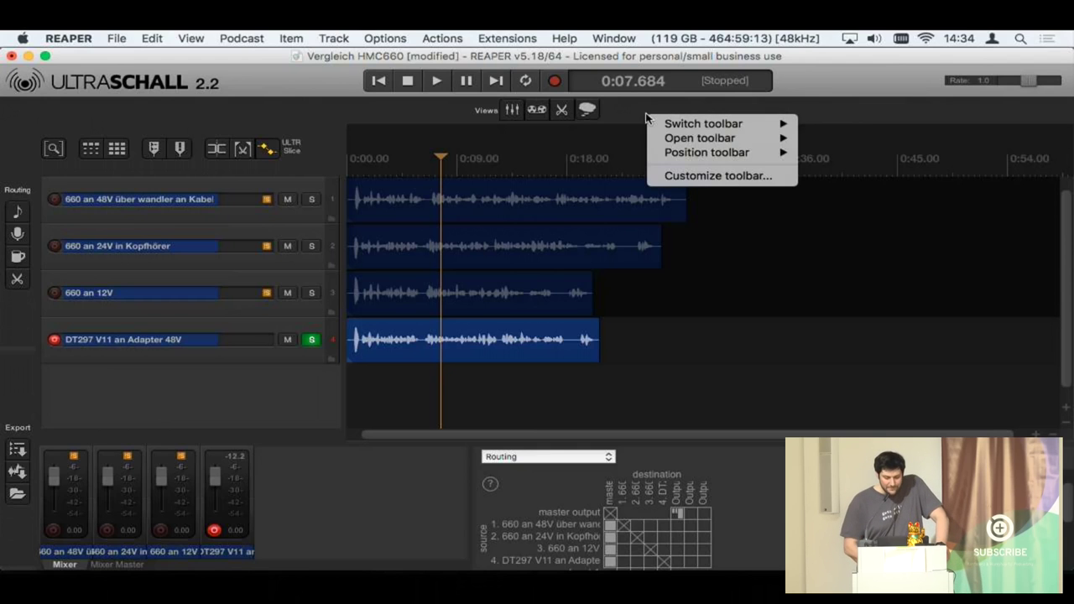
left_click(693, 177)
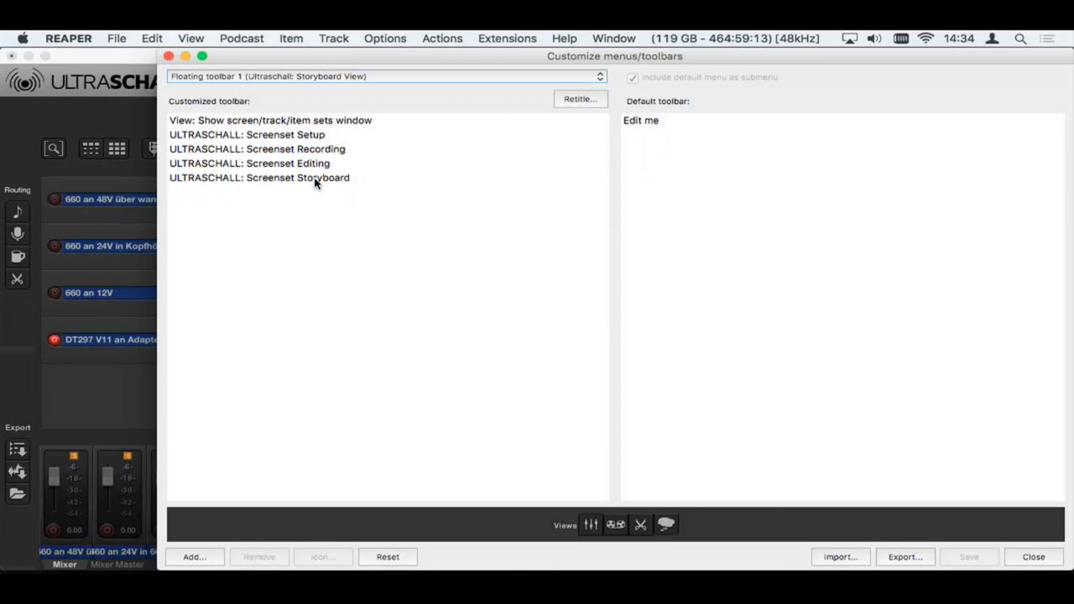
left_click(198, 557)
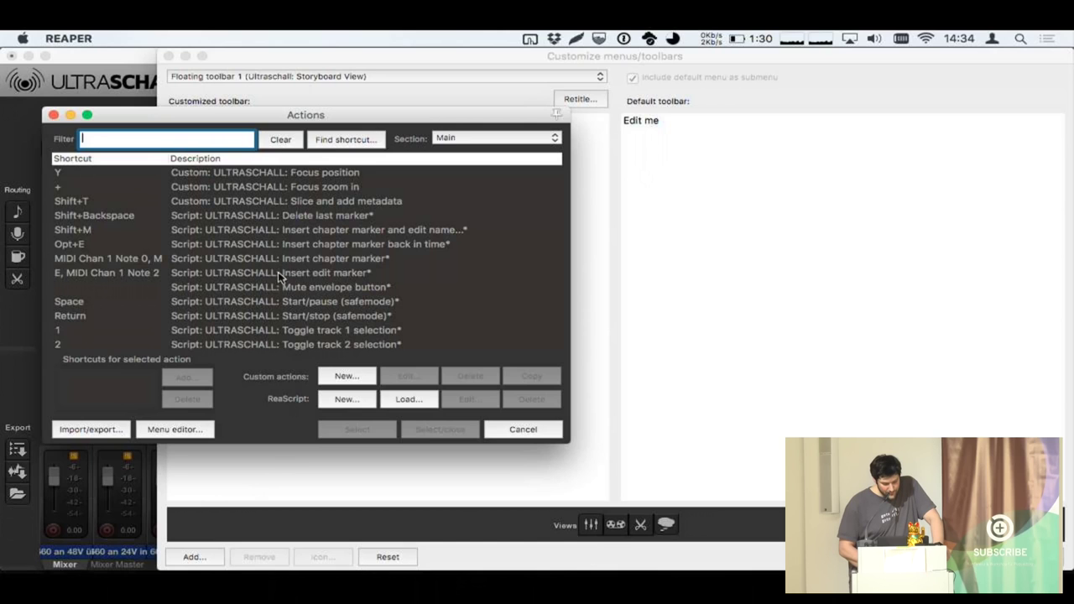
left_click(295, 215)
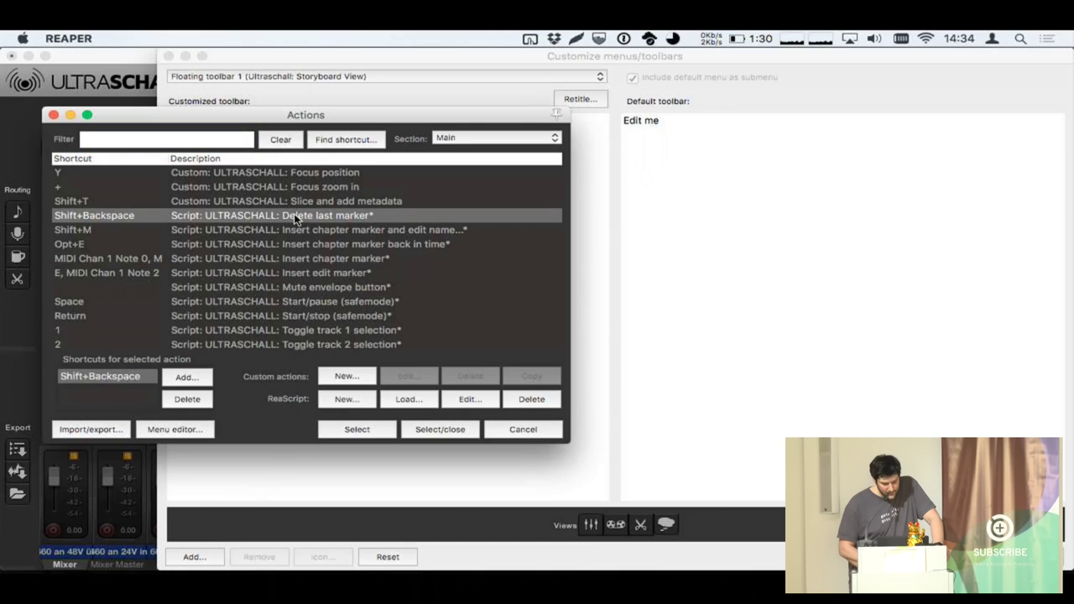
left_click(445, 429)
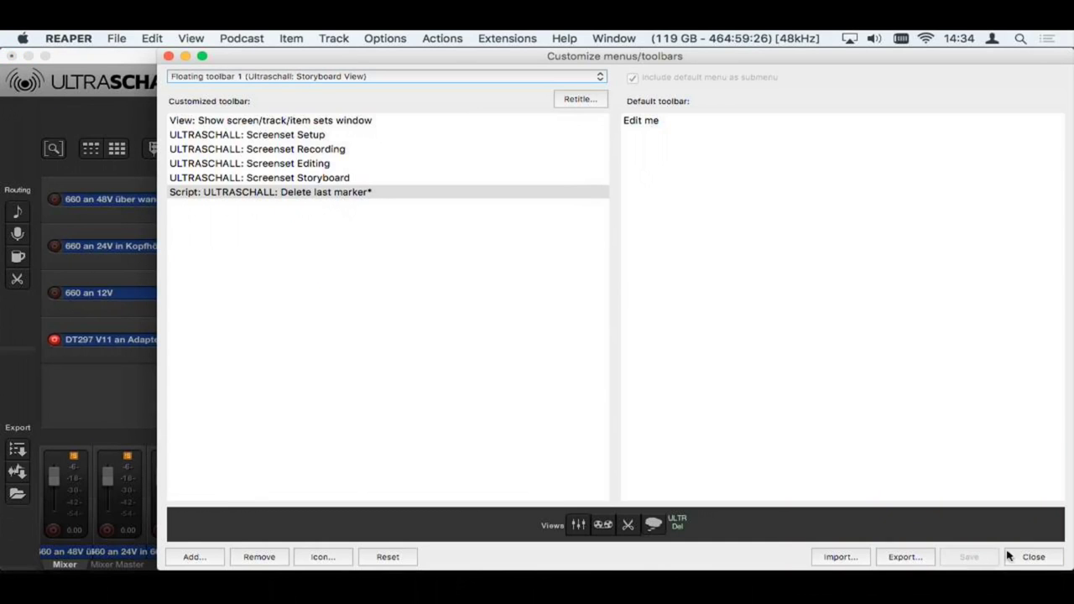
left_click(1033, 557)
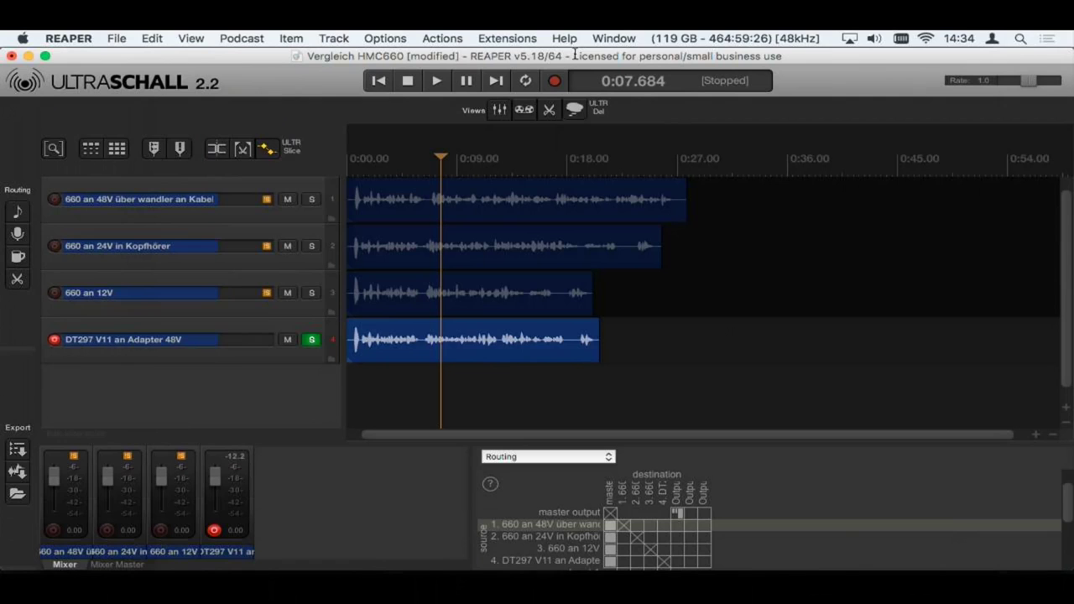
- Test the new Delete last marker button by inserting two chapter markers on the timeline, one at about 0:10, and removing both with it
left_click(468, 161)
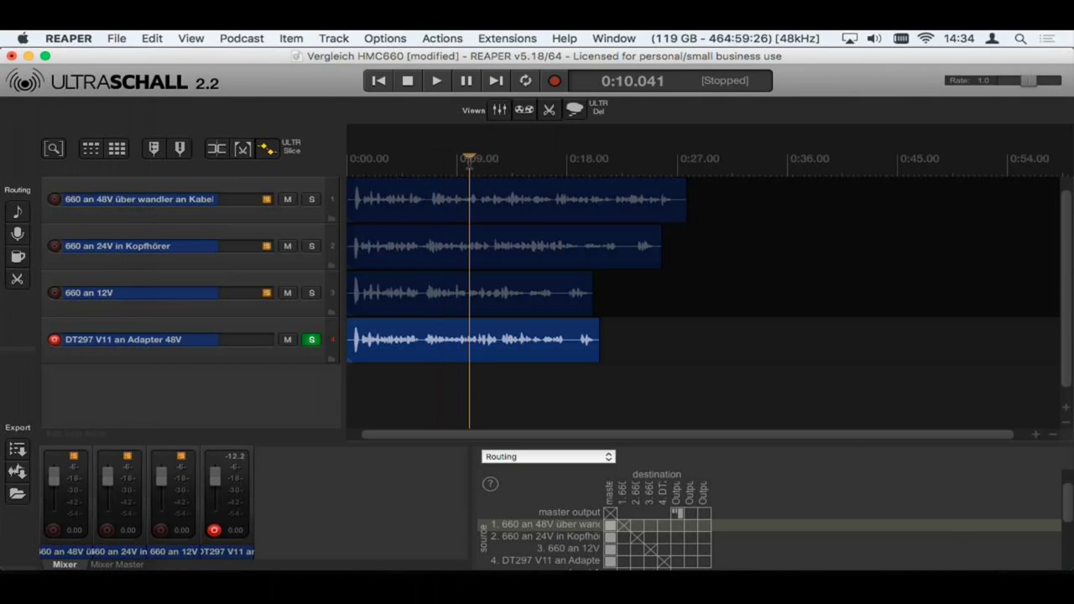
key("m")
left_click(427, 159)
key("m")
left_click(551, 161)
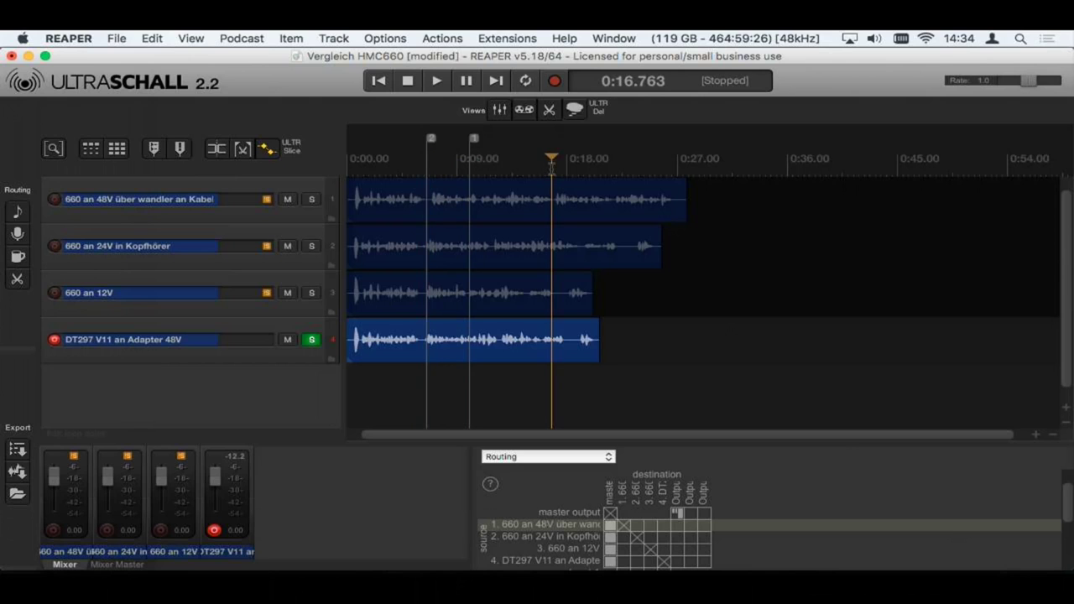
left_click(599, 114)
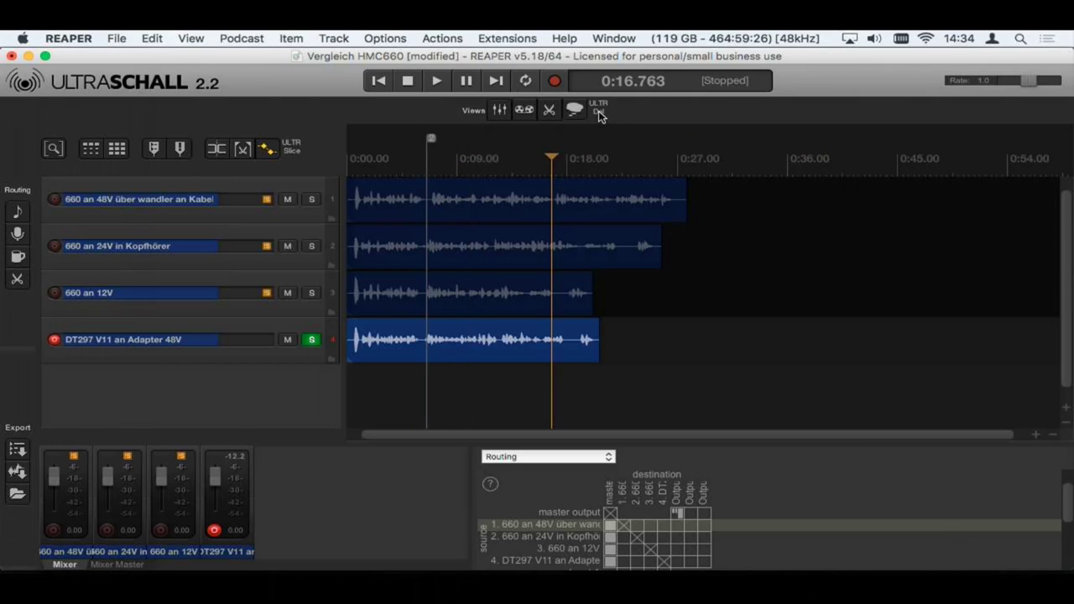
left_click(599, 114)
left_click(513, 158)
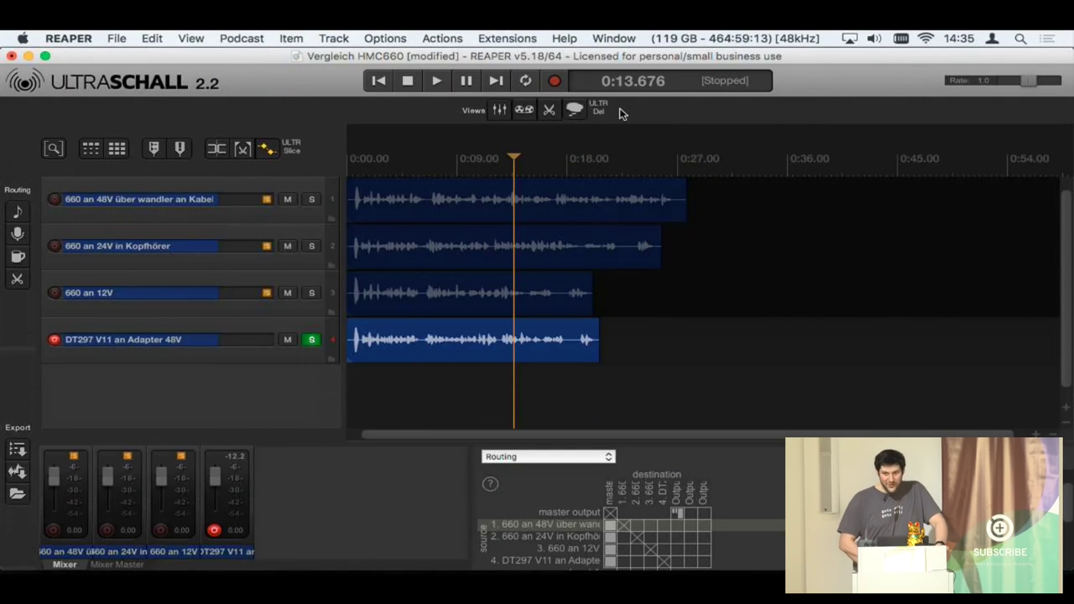
- Customize the Views toolbar and open the icon selection for its "Script: ULTRASCHALL: Delete last marker" entry
right_click(621, 113)
left_click(652, 171)
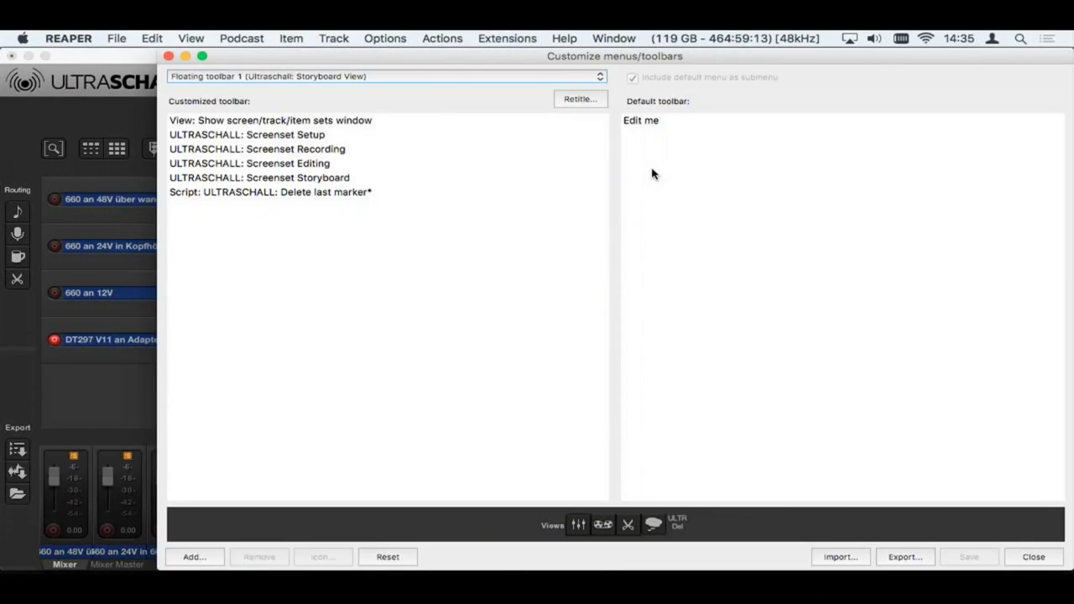
left_click(353, 197)
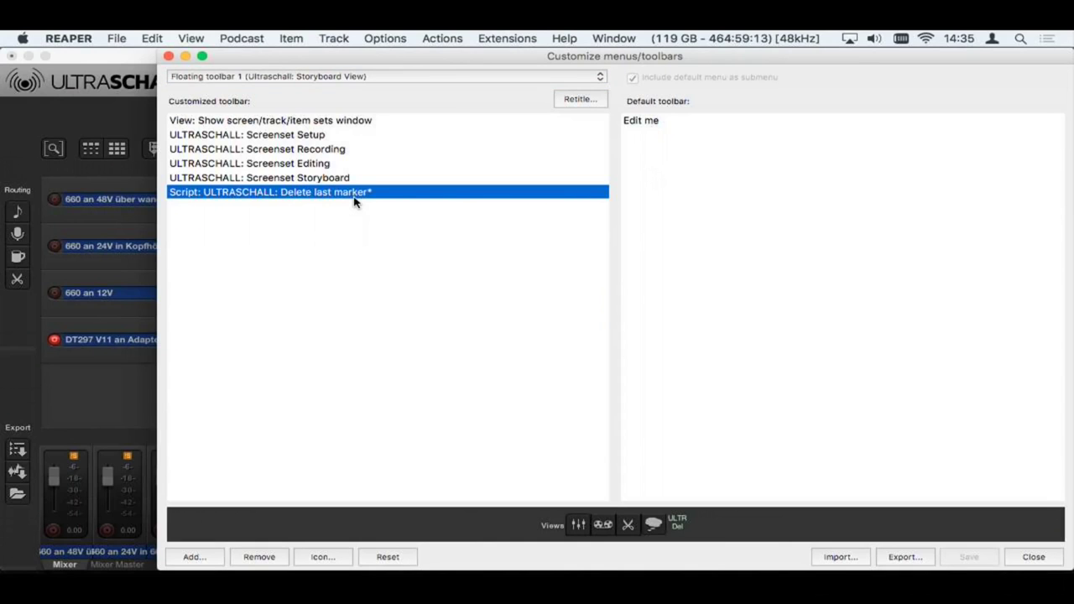
left_click(324, 557)
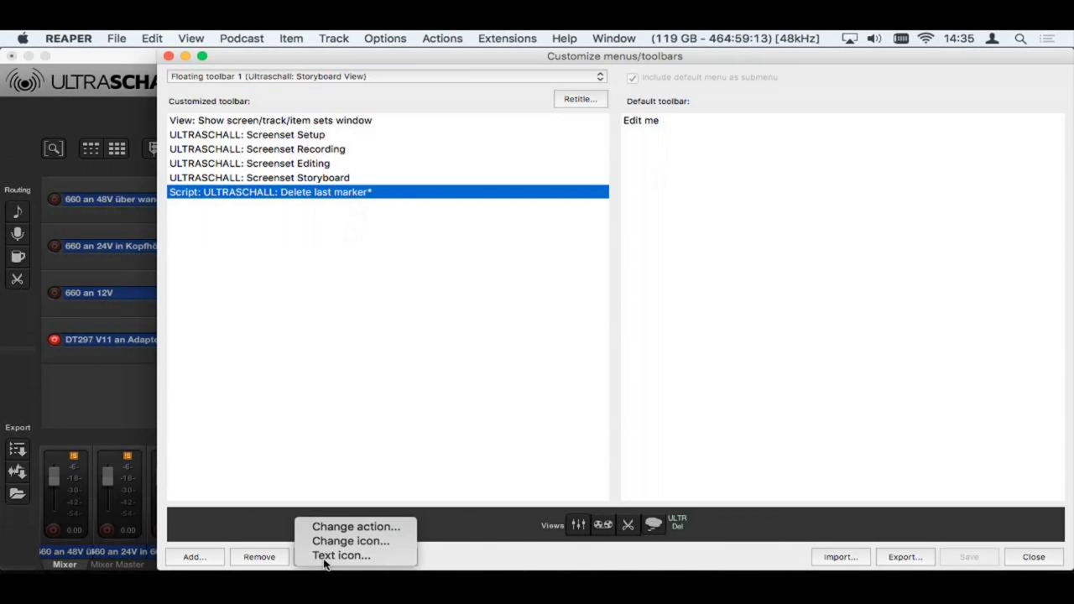
left_click(337, 541)
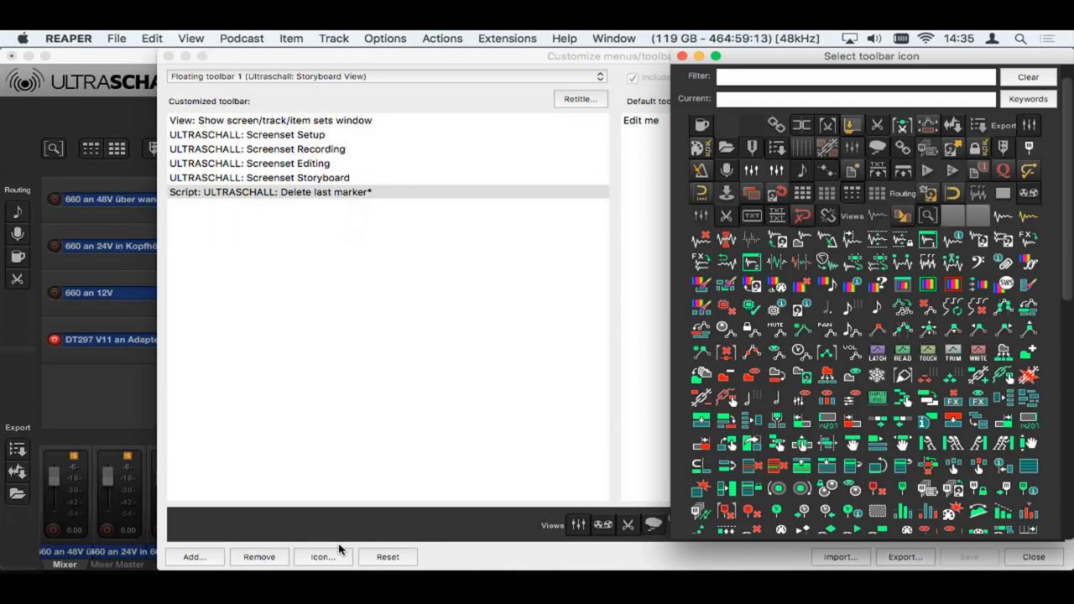
- Browse the toolbar icon library, assign a green-and-white arrow icon to the Delete last marker button, and save and close the customization
scroll(936, 377, "down", 2)
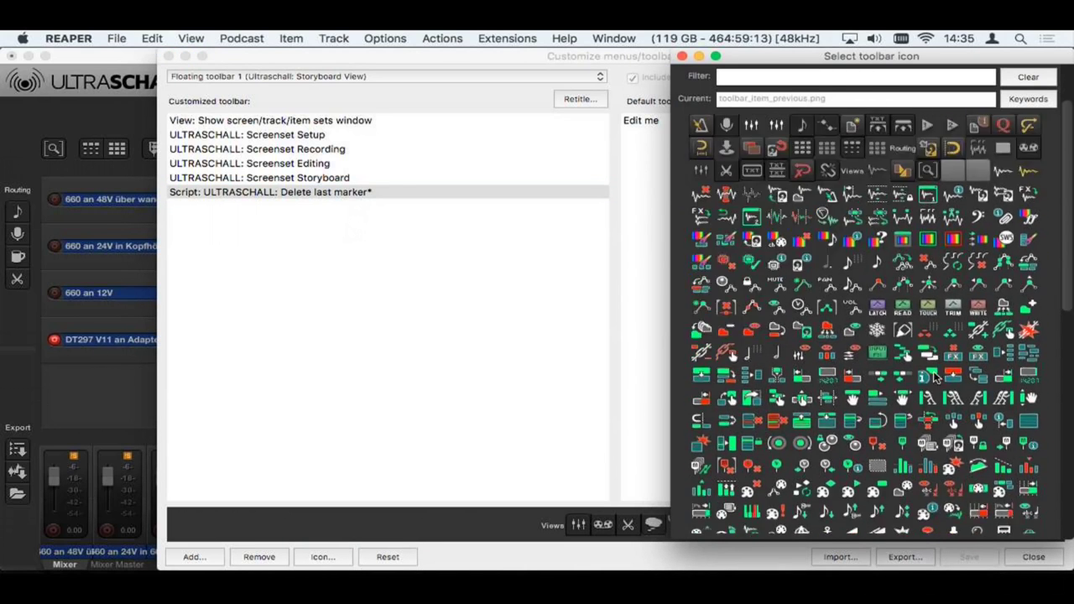
scroll(935, 378, "down", 15)
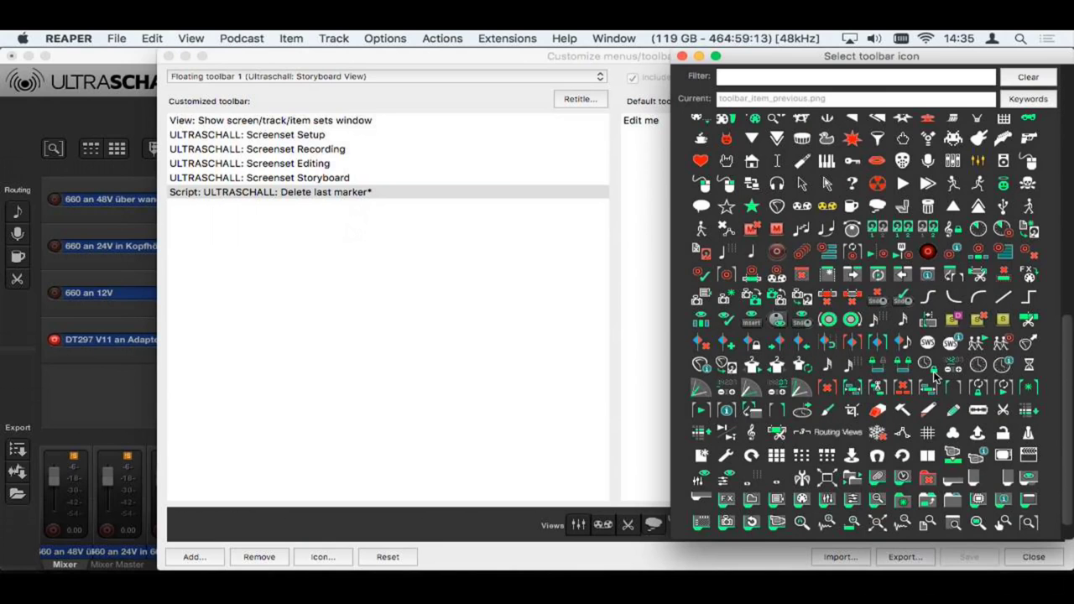
scroll(935, 378, "up", 15)
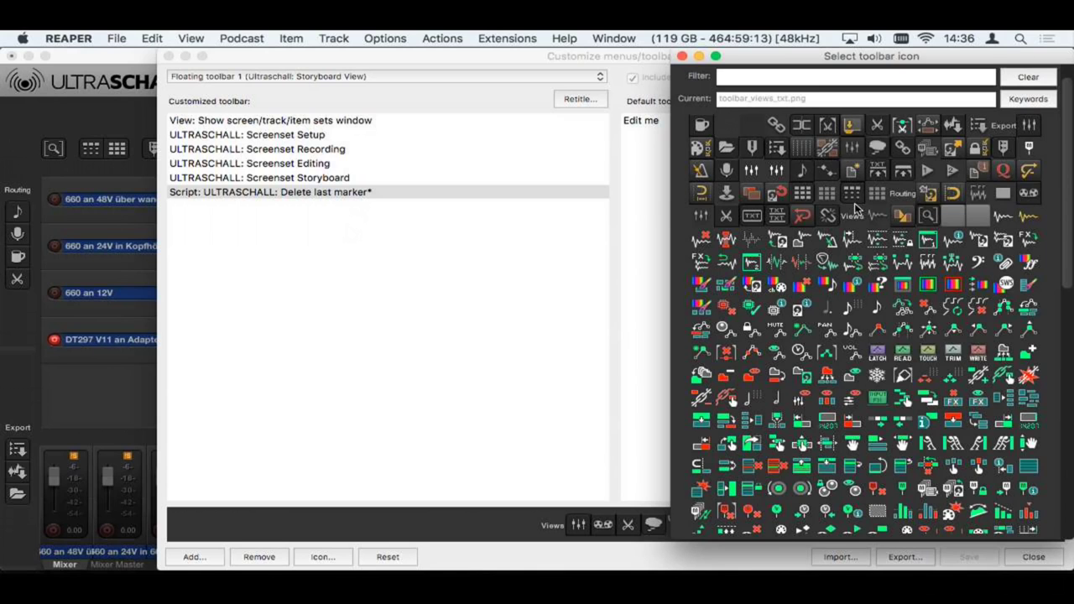
scroll(856, 208, "down", 15)
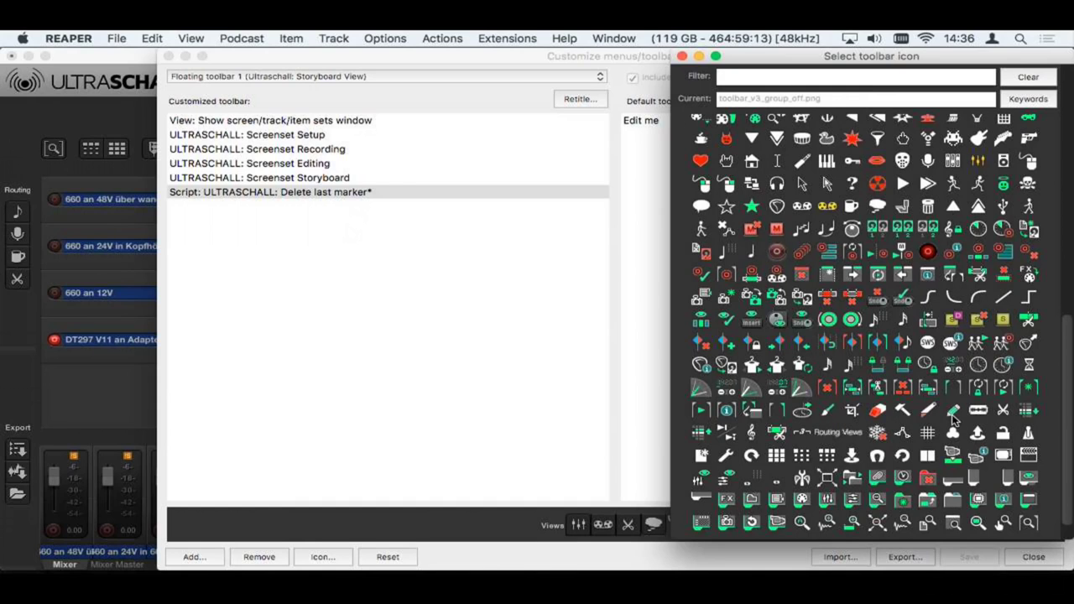
scroll(954, 419, "up", 3)
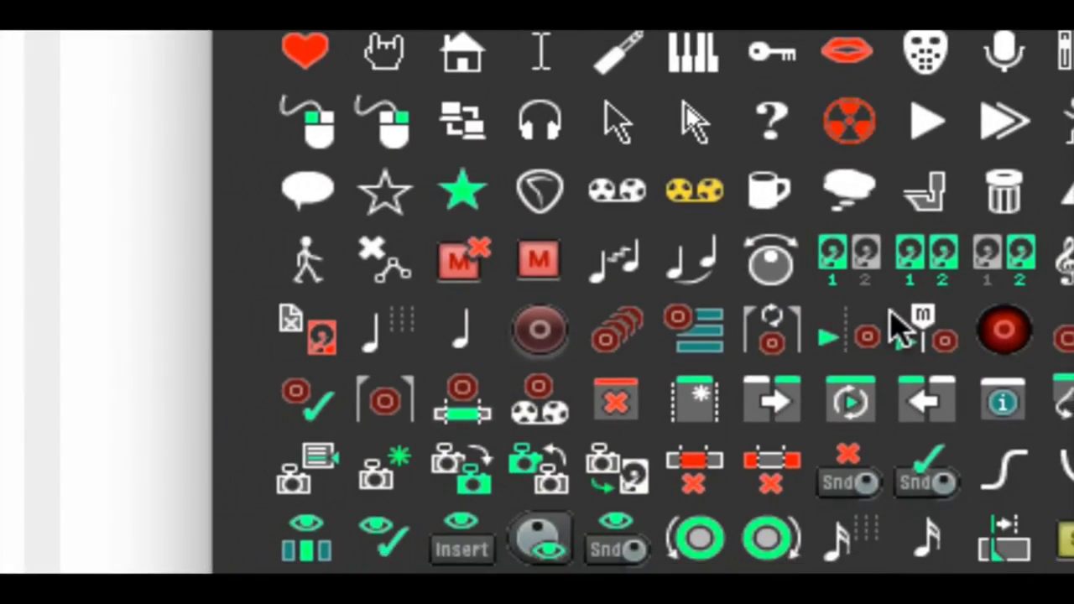
scroll(894, 327, "up", 6)
scroll(893, 328, "down", 5)
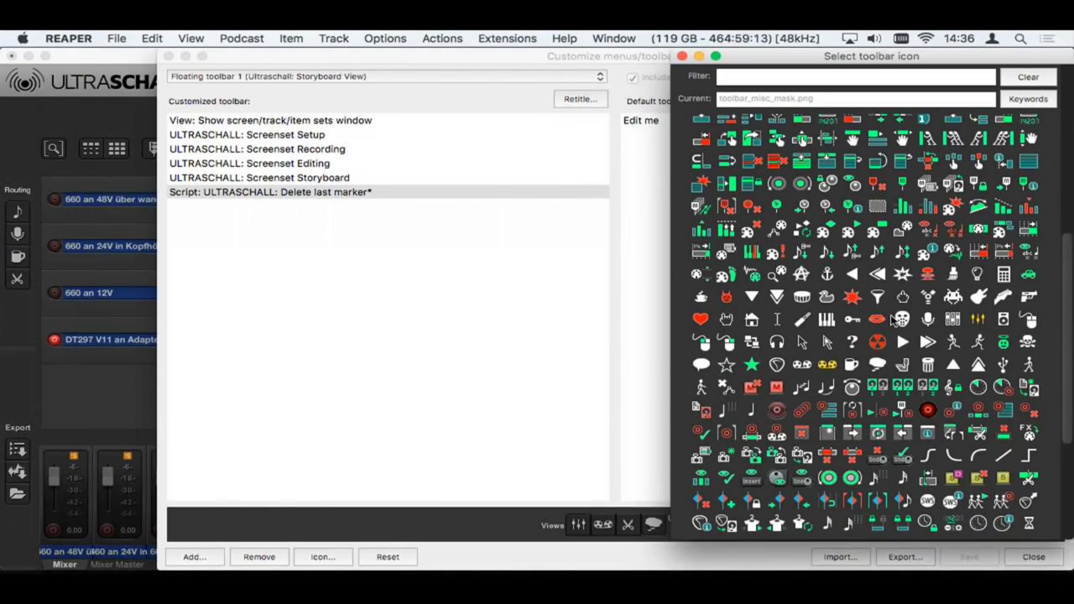
scroll(891, 319, "up", 2)
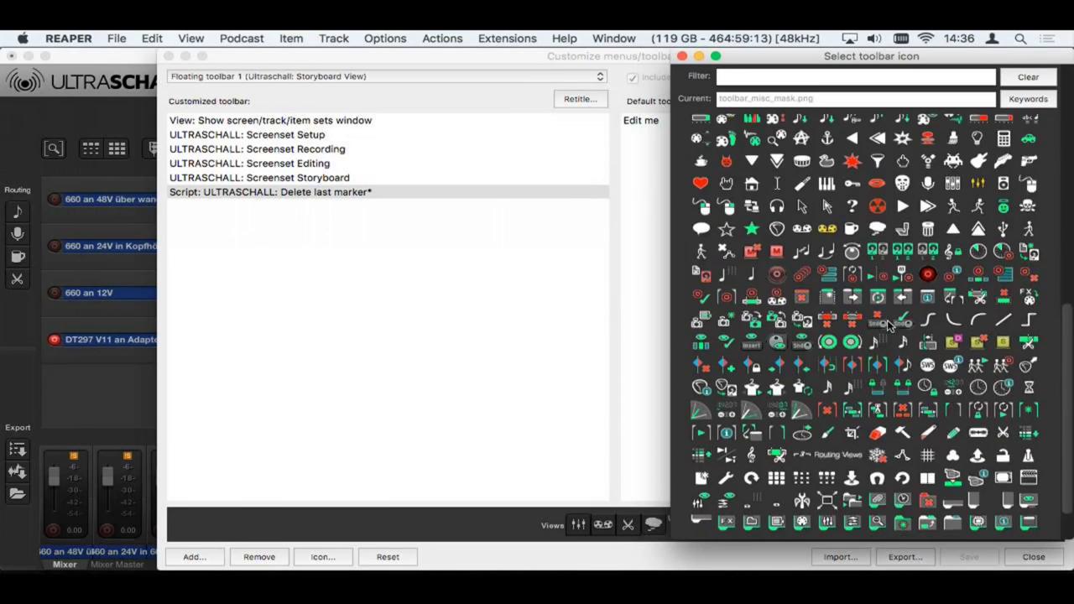
scroll(889, 323, "up", 5)
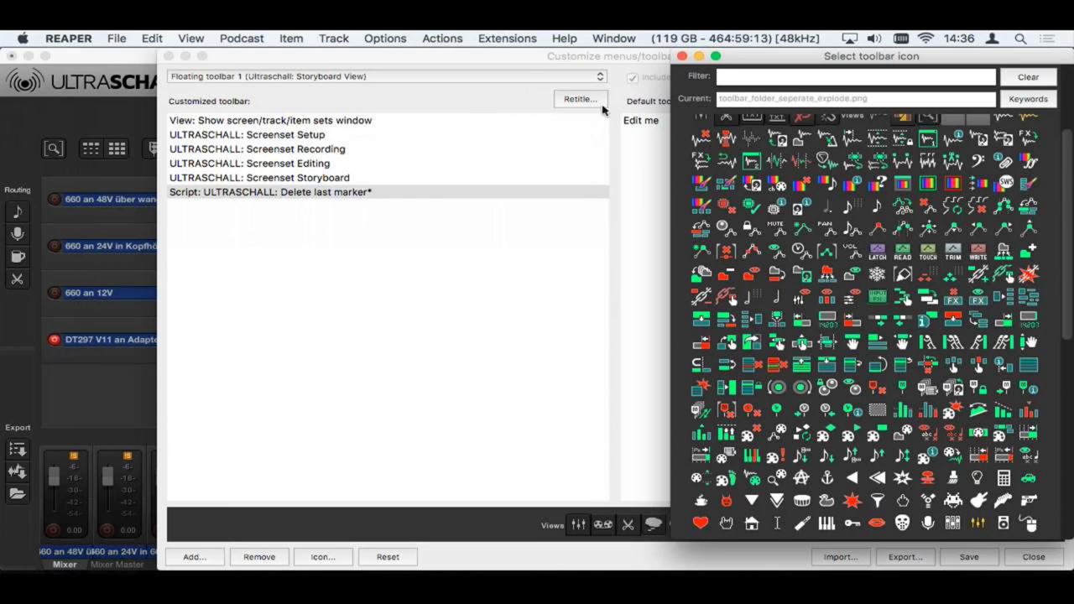
left_click(682, 57)
left_click(969, 557)
left_click(1034, 557)
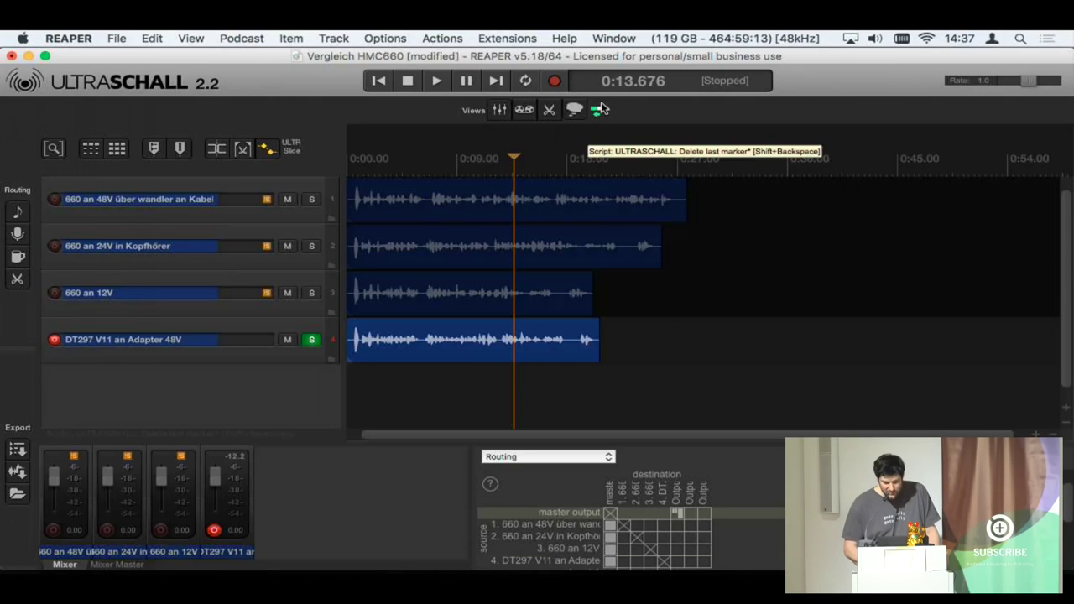
- Place the edit cursor at 0:16.626 on the timeline and undo the last change
left_click(454, 140)
left_click(550, 157)
key("super+z")
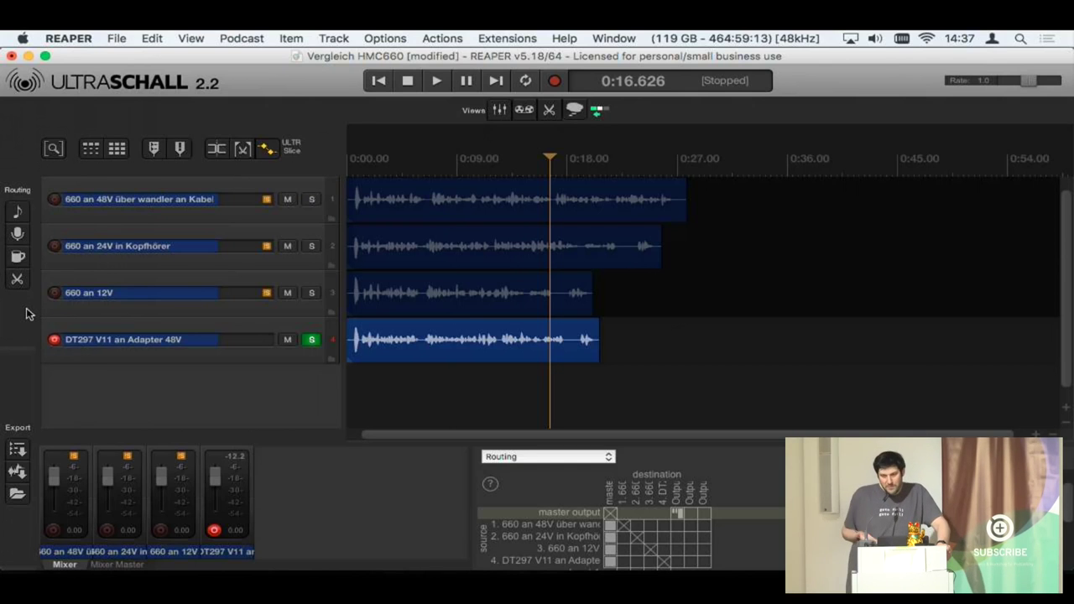
- Try the Views buttons by showing the Setup screenset and switching from it to the Recording screenset
left_click(499, 111)
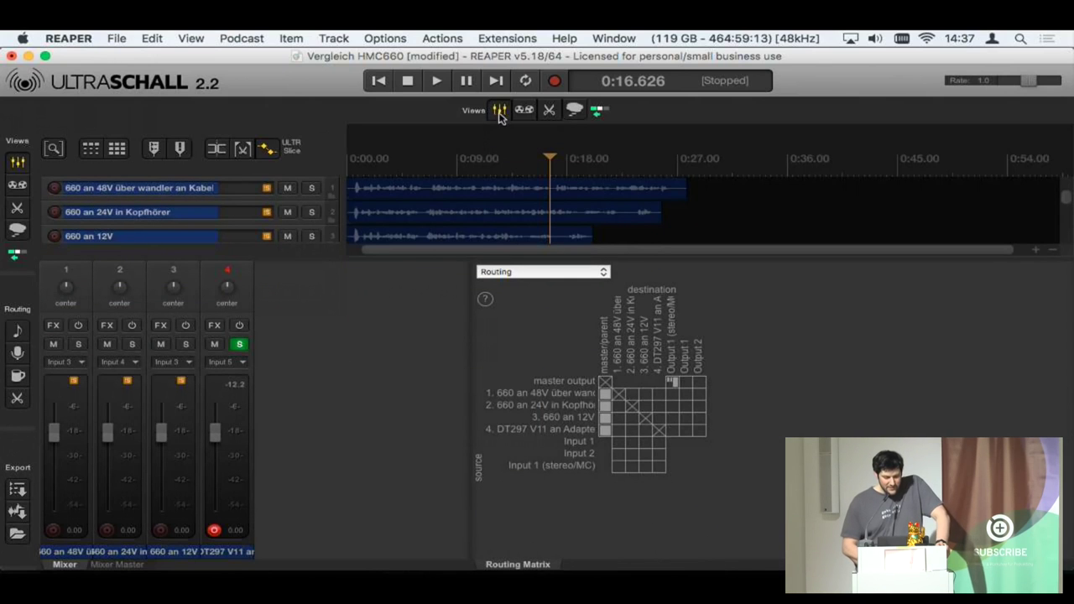
left_click(23, 185)
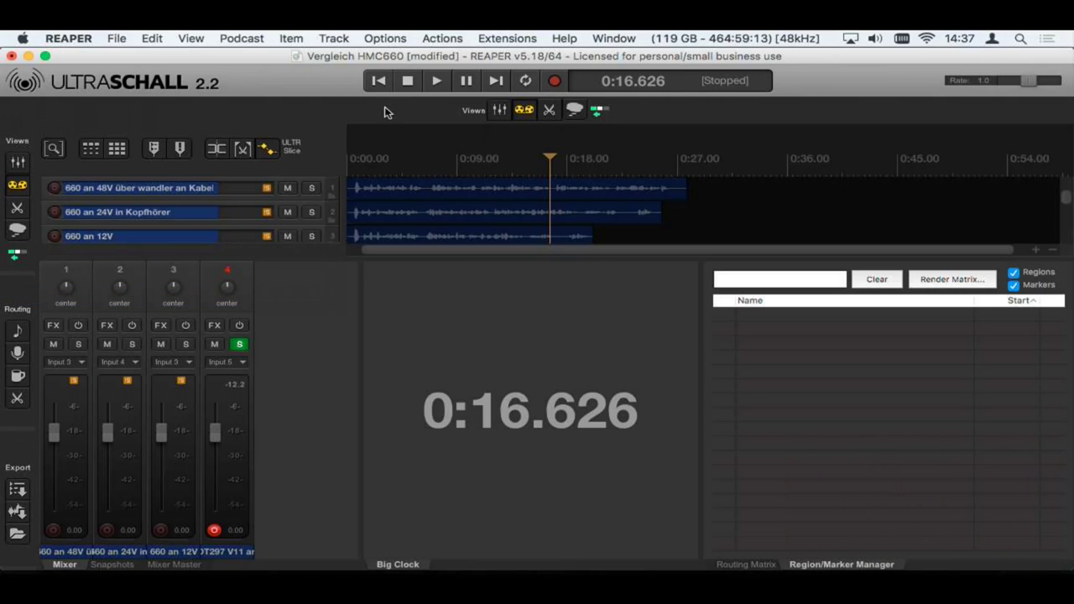
- Switch the toolbar at the top of the main window to the unused Toolbar 11
right_click(434, 109)
mouse_move(464, 122)
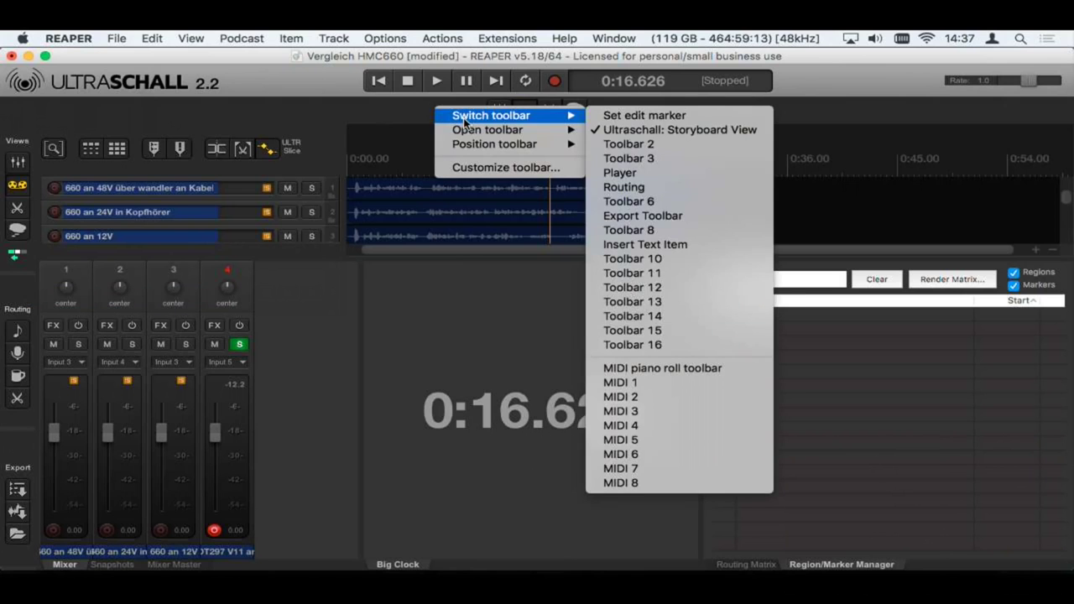
left_click(646, 273)
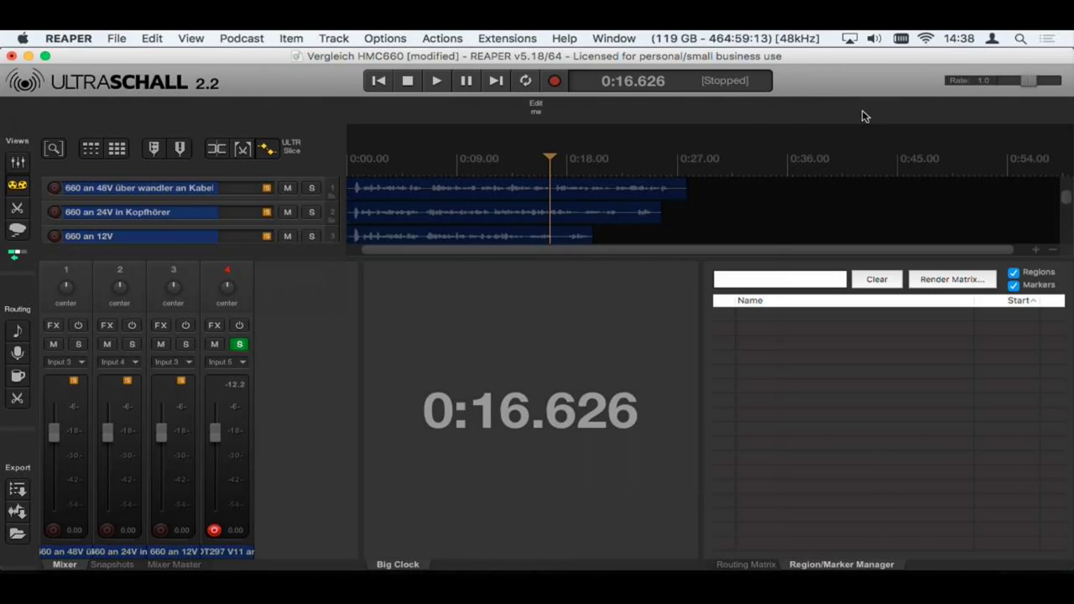
- Close the extra toolbar above the timeline and switch to the Editing screenset
right_click(740, 115)
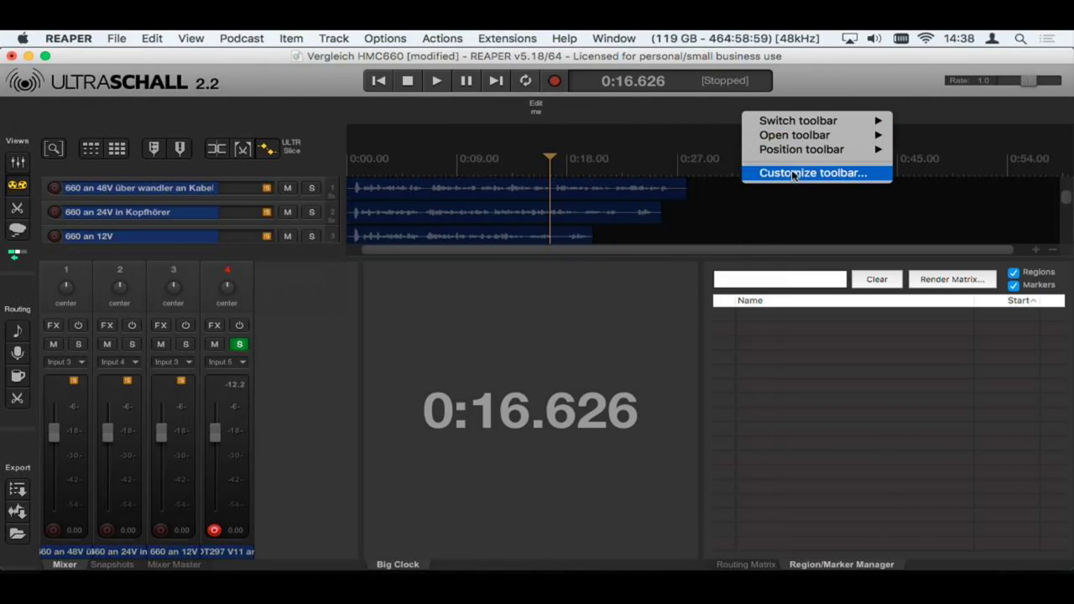
mouse_move(807, 155)
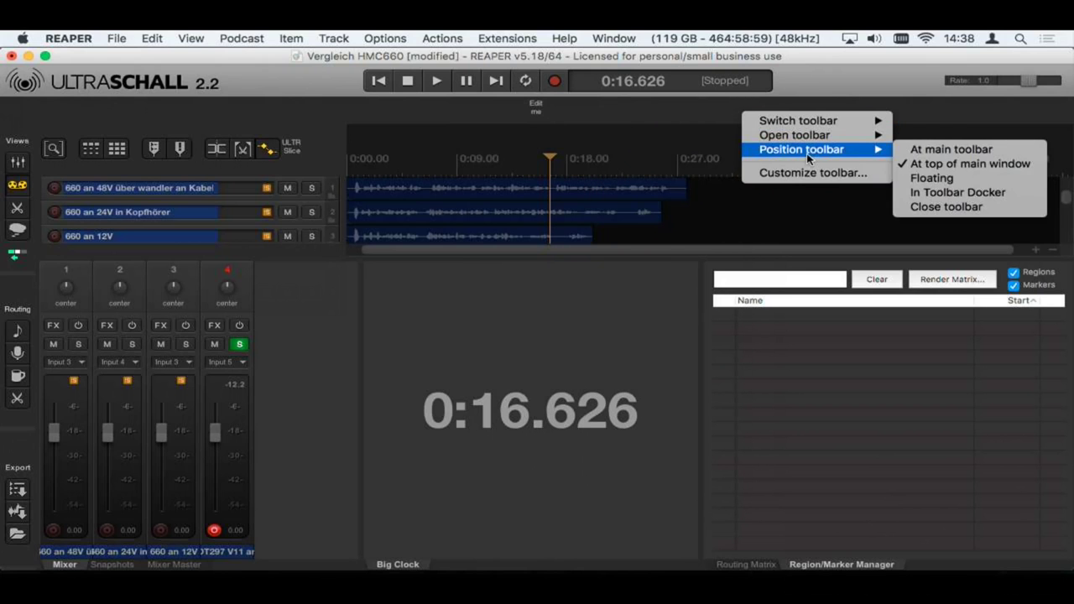
left_click(927, 207)
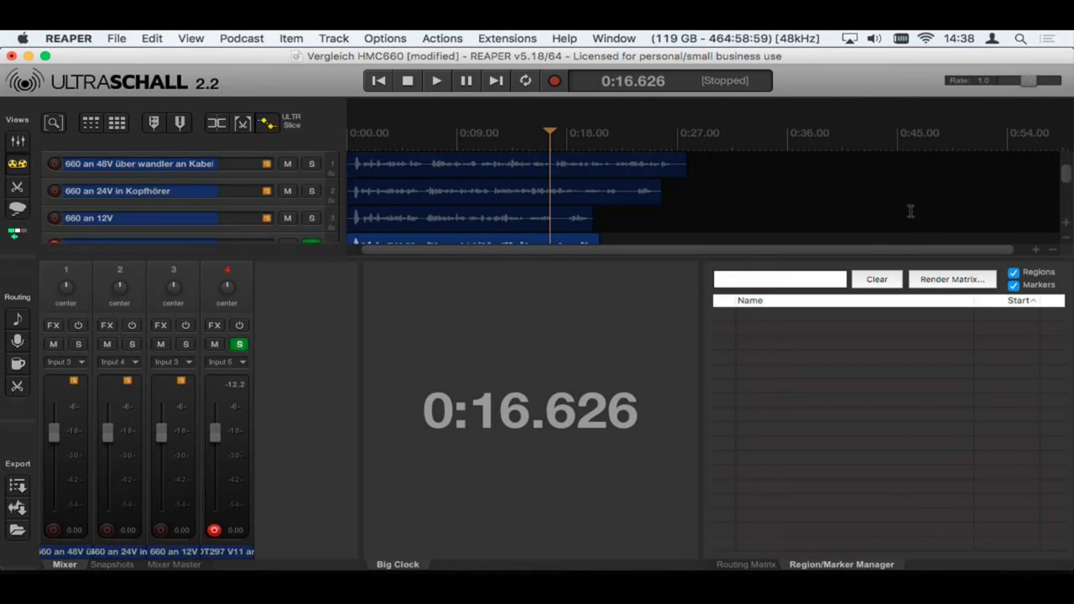
left_click(15, 186)
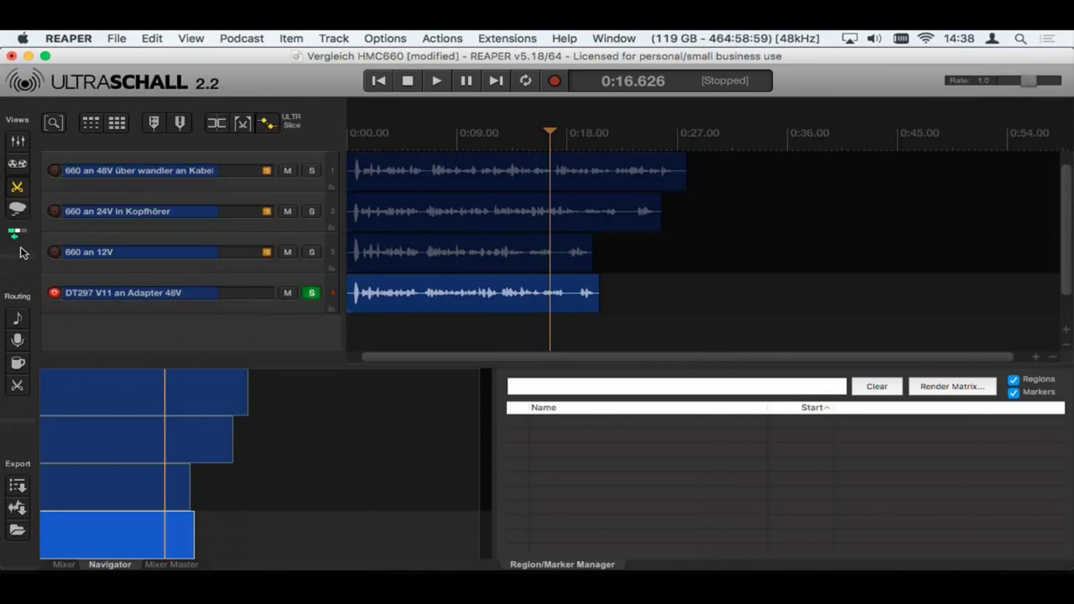
- Show the Buttons slide of the Keynote presentation and return to REAPER
key("super+Tab")
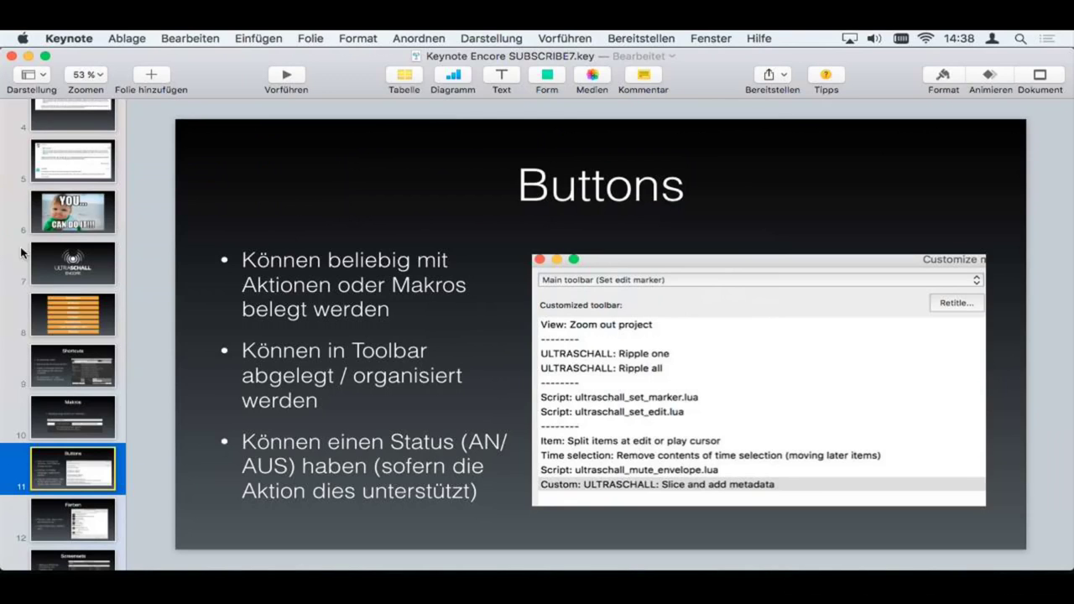
key("super+Tab")
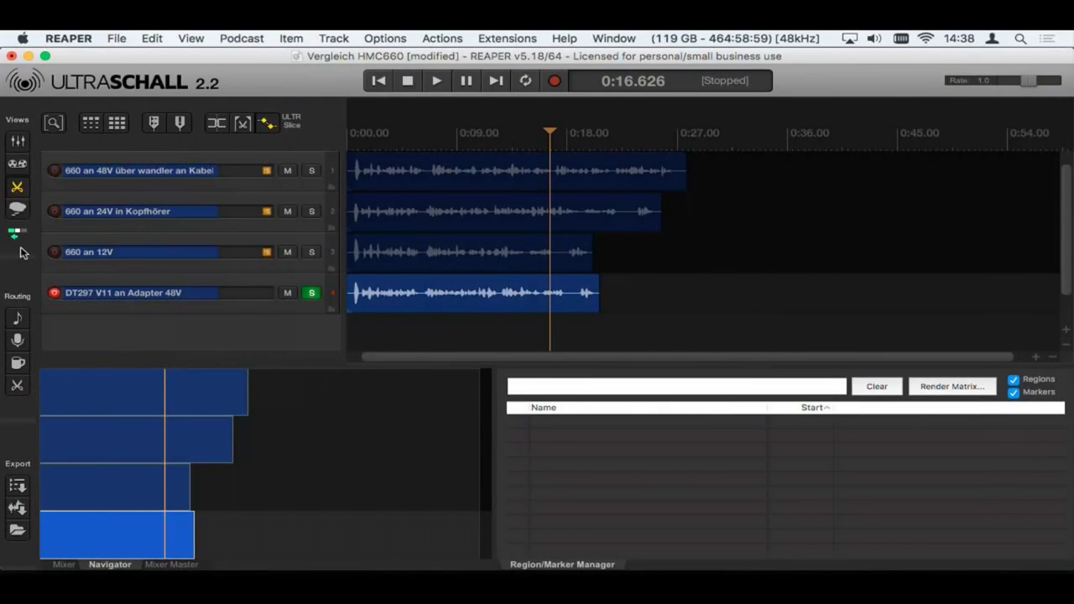
key("ctrl+Up")
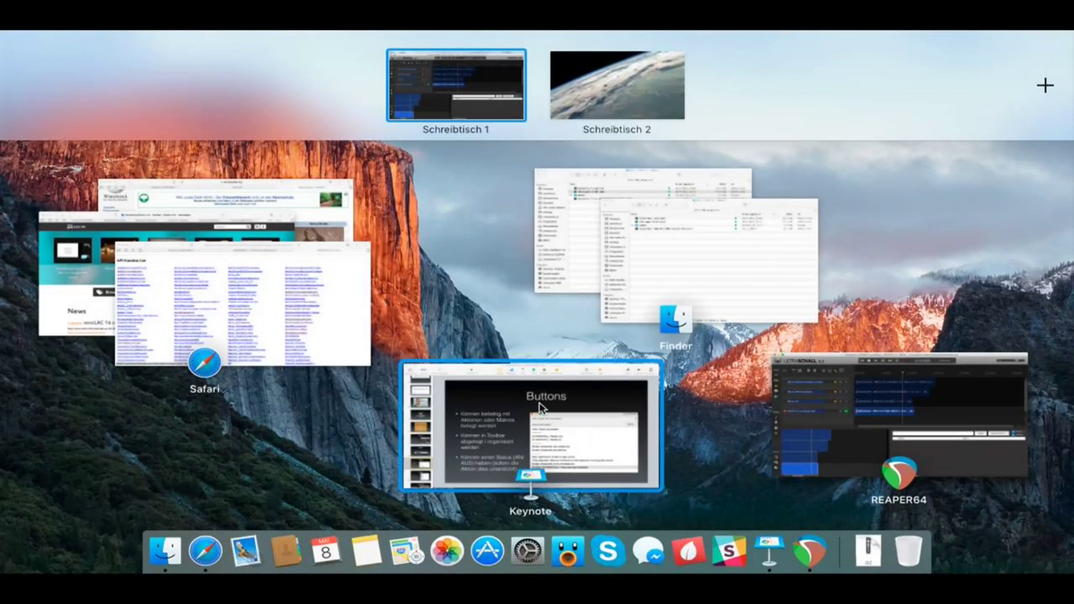
left_click(931, 419)
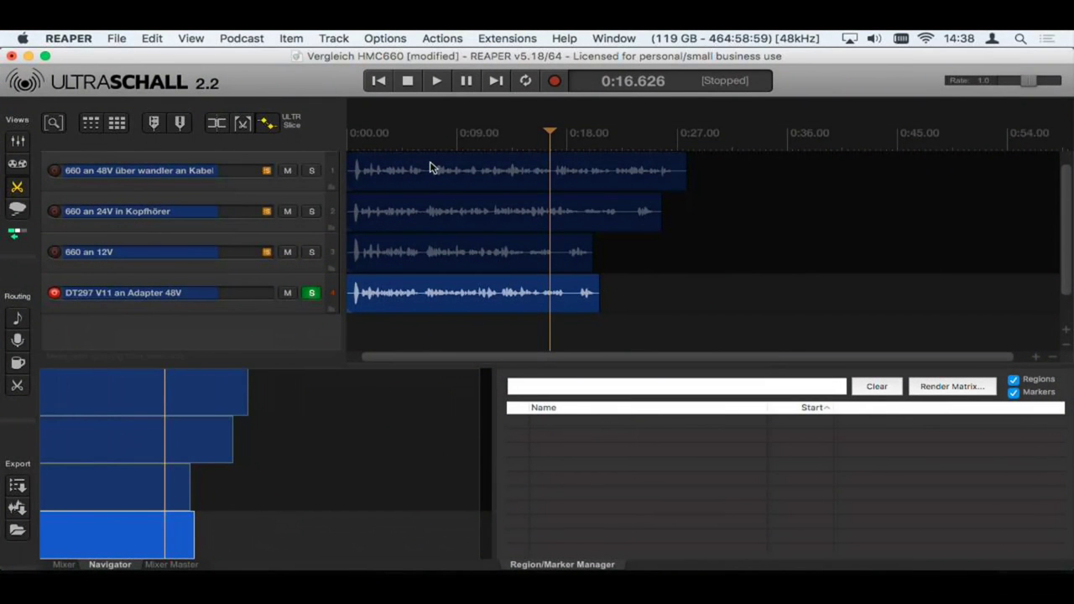
- Select tracks 1 and 2 and toggle their mute envelopes on, off and on again
left_click(266, 124)
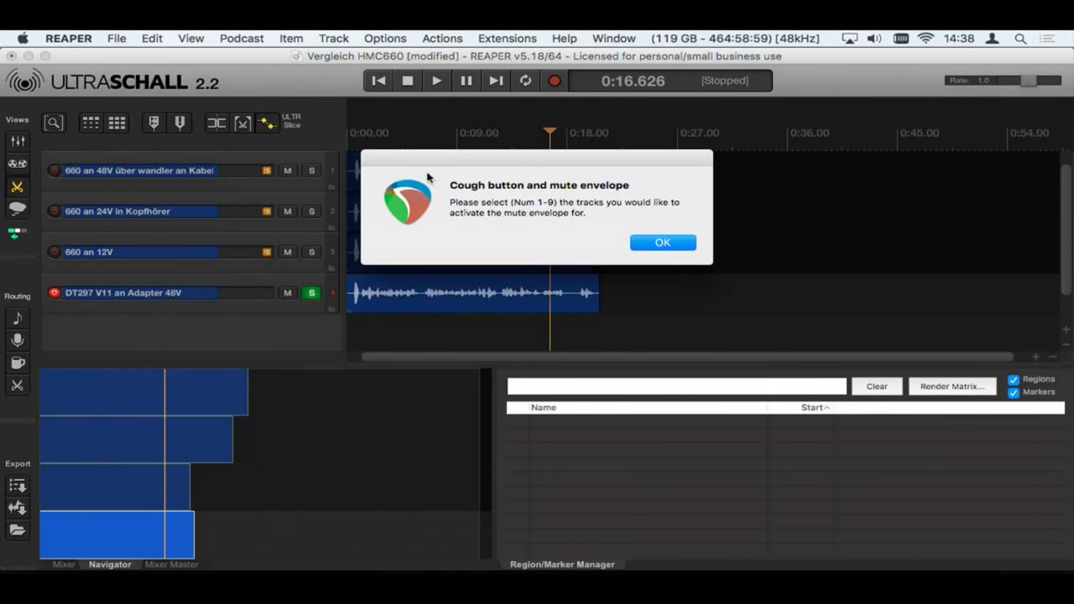
left_click(659, 243)
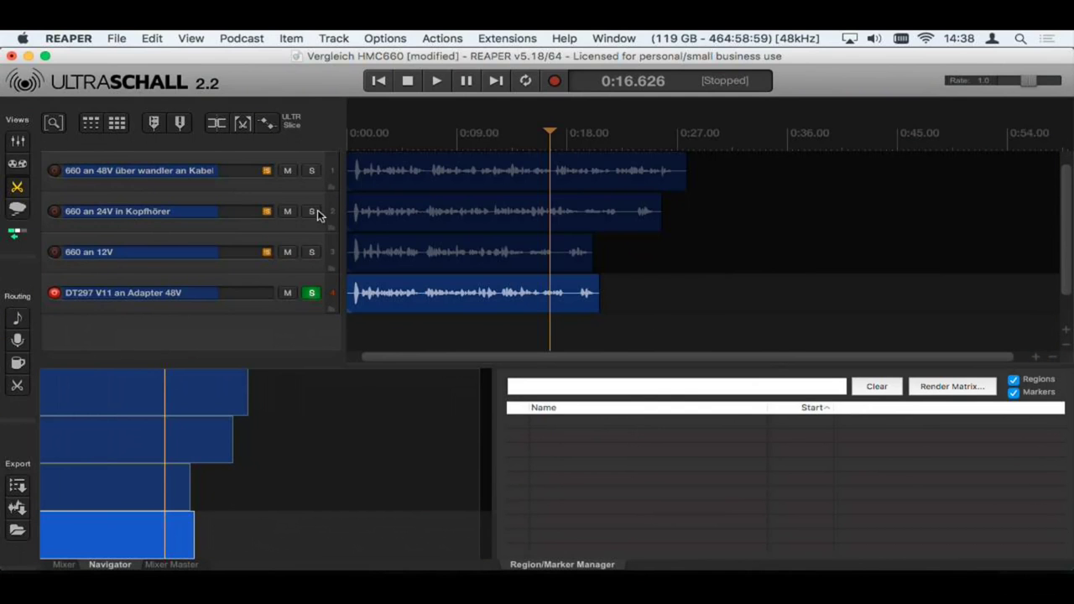
left_click(276, 187)
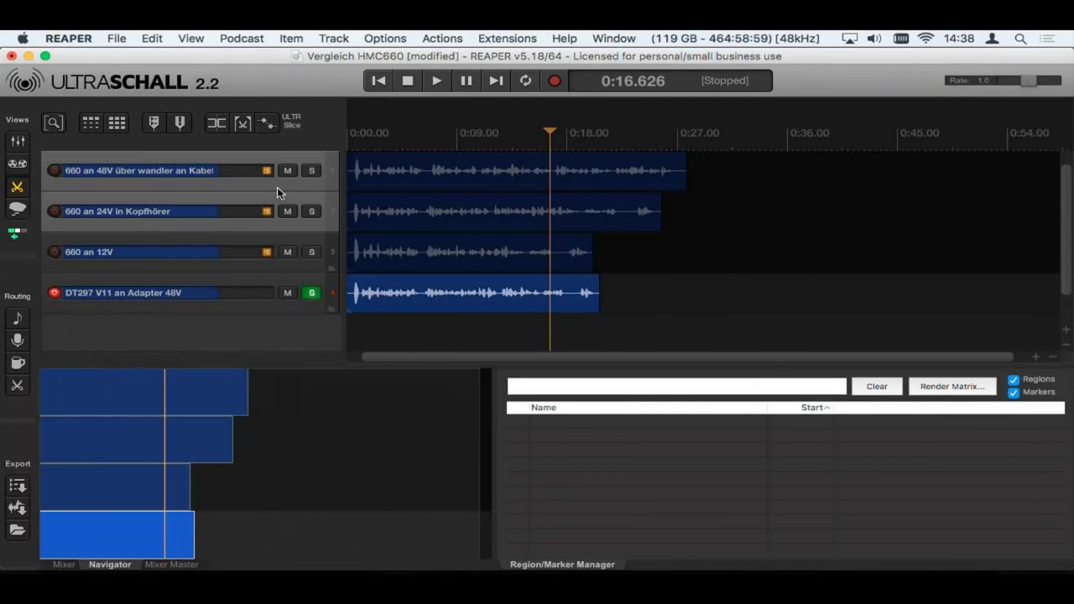
left_click(266, 119)
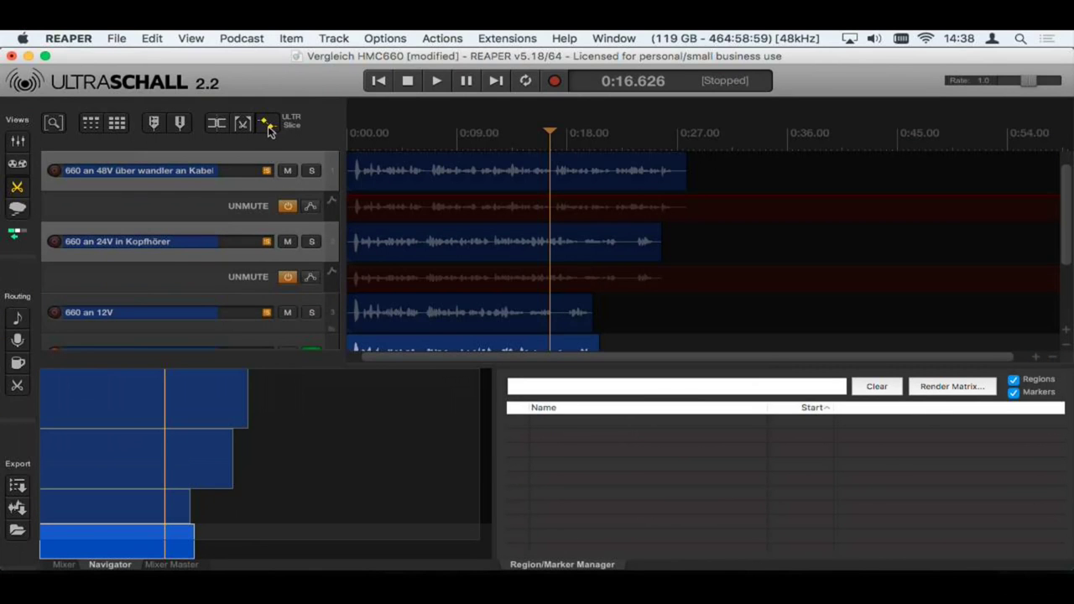
left_click(267, 126)
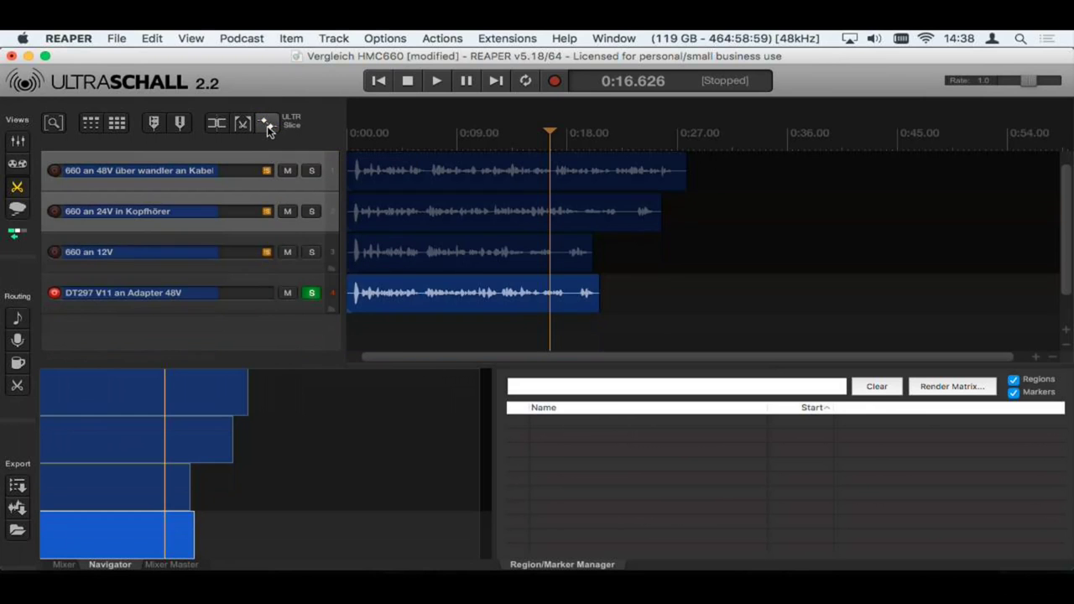
left_click(266, 130)
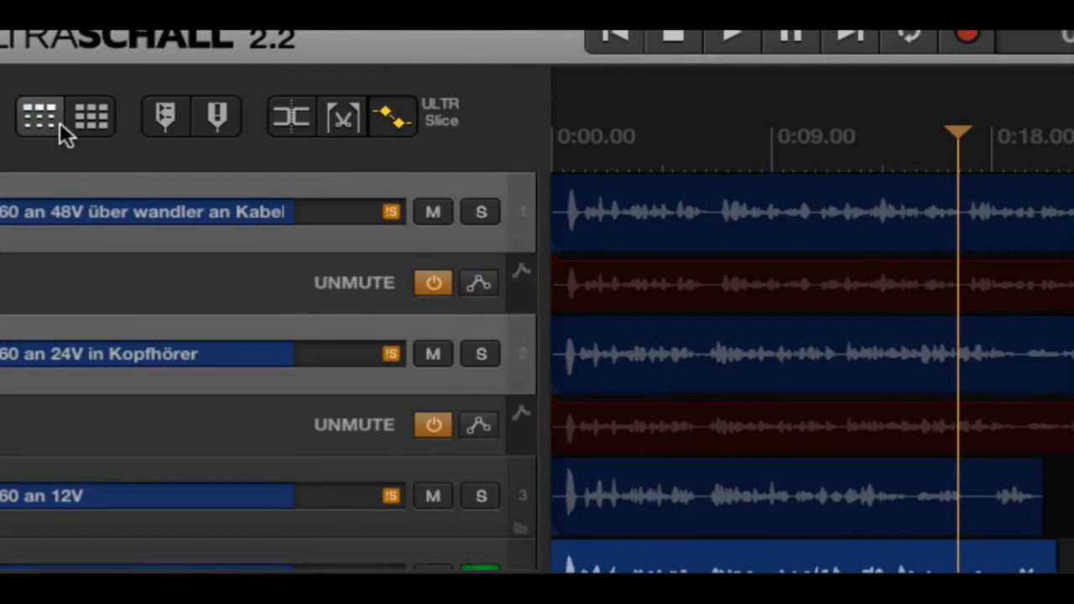
- Turn on Ripple one, switch to Ripple all, and select the audio item on track 1
left_click(58, 124)
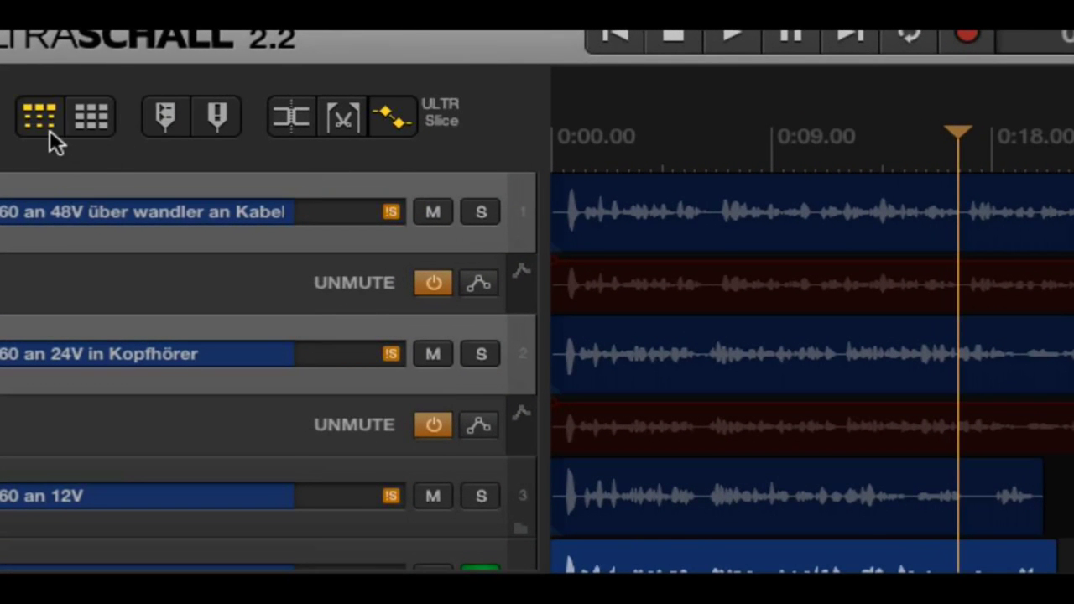
left_click(81, 115)
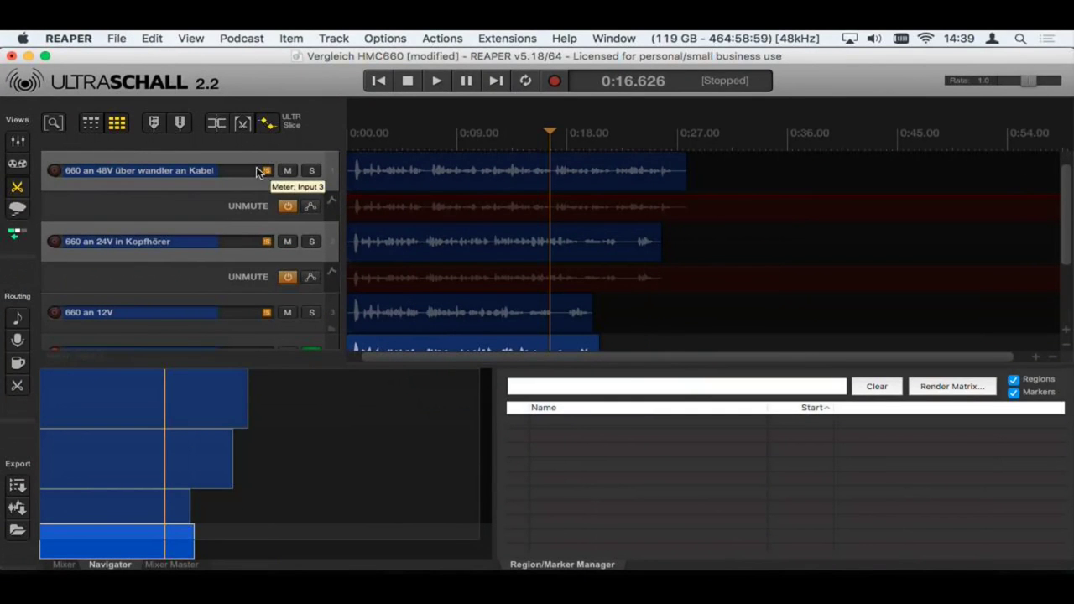
mouse_move(442, 178)
left_mouse_down()
mouse_move(599, 173)
mouse_move(433, 192)
left_mouse_up()
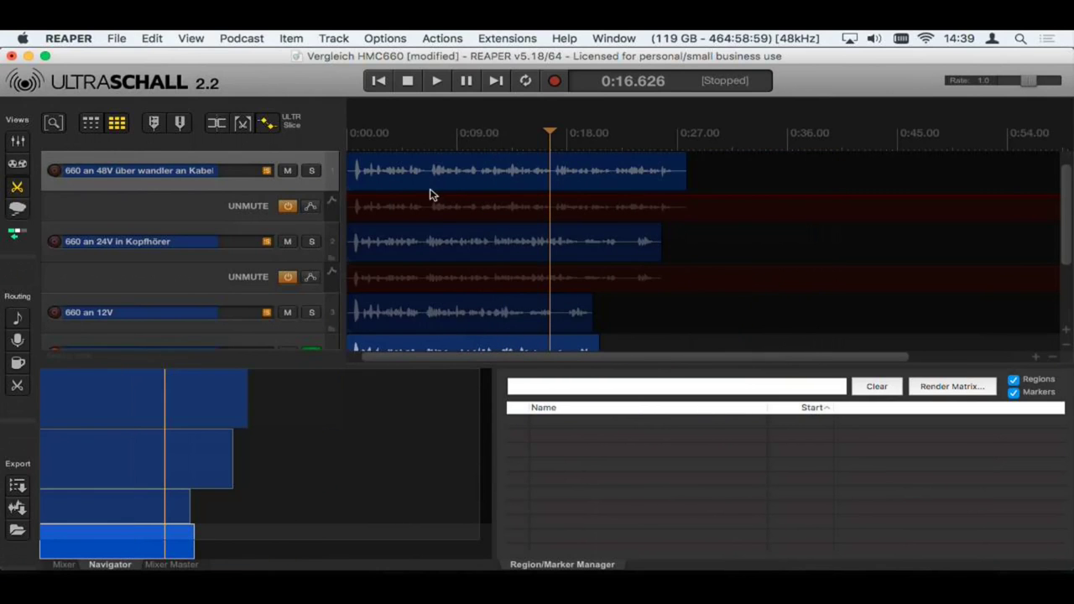
- Switch ripple editing to Ripple one and load the view with the mixer and routing matrix
left_click(90, 123)
mouse_move(448, 180)
left_mouse_down()
mouse_move(492, 185)
mouse_move(468, 180)
left_mouse_up()
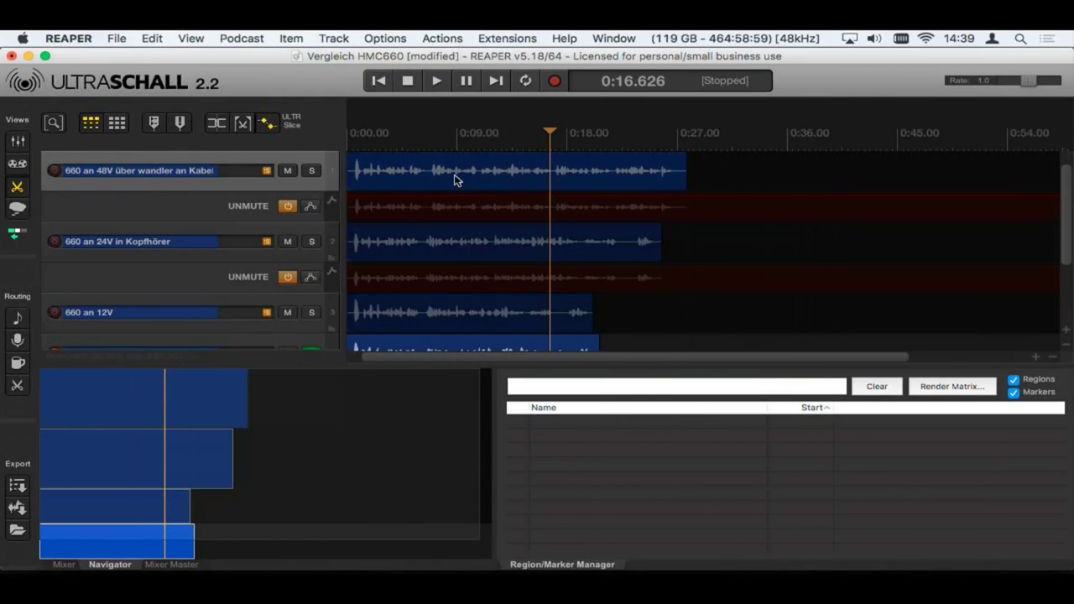
left_click(18, 143)
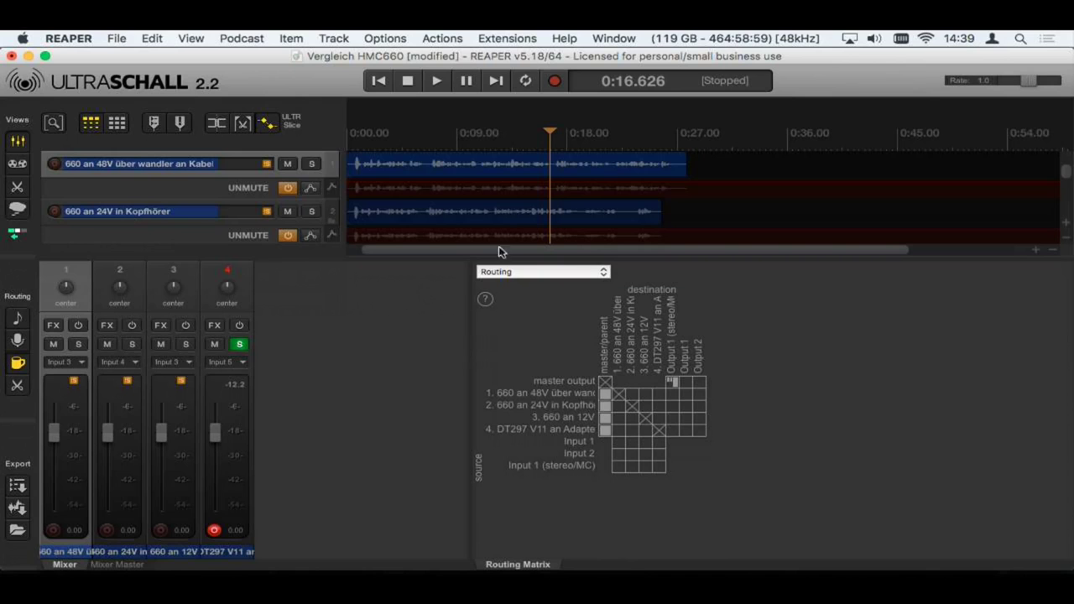
- Insert a chapter marker at about 8 seconds on the timeline and set the edit cursor to 0:14.157
left_click(443, 136)
key("m")
left_click(520, 134)
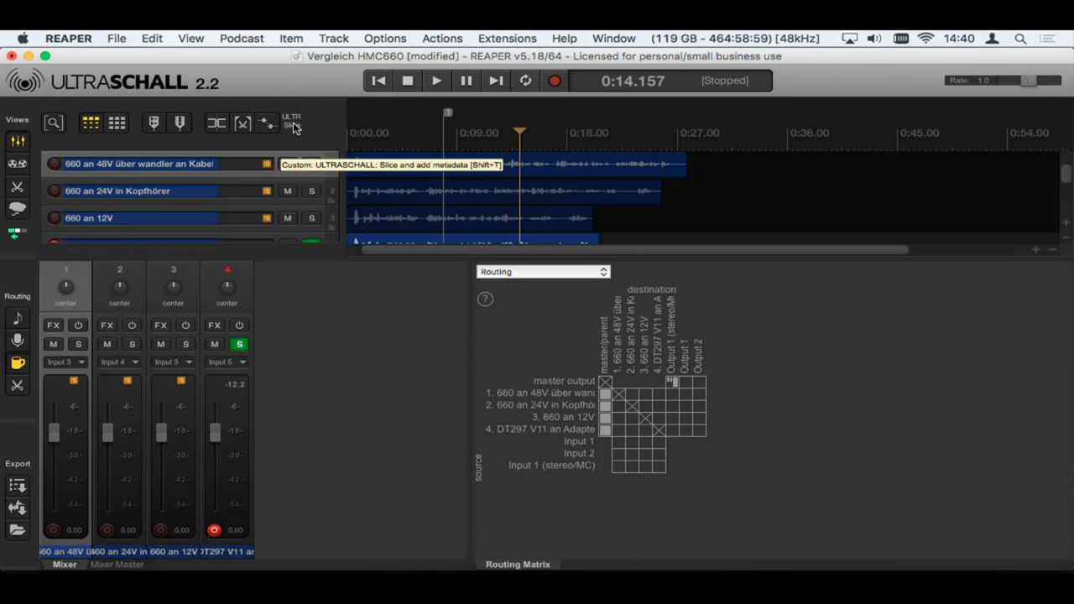
- Deselect the track, open the action list in an enlarged window and filter it for "toggle"
left_click(289, 301)
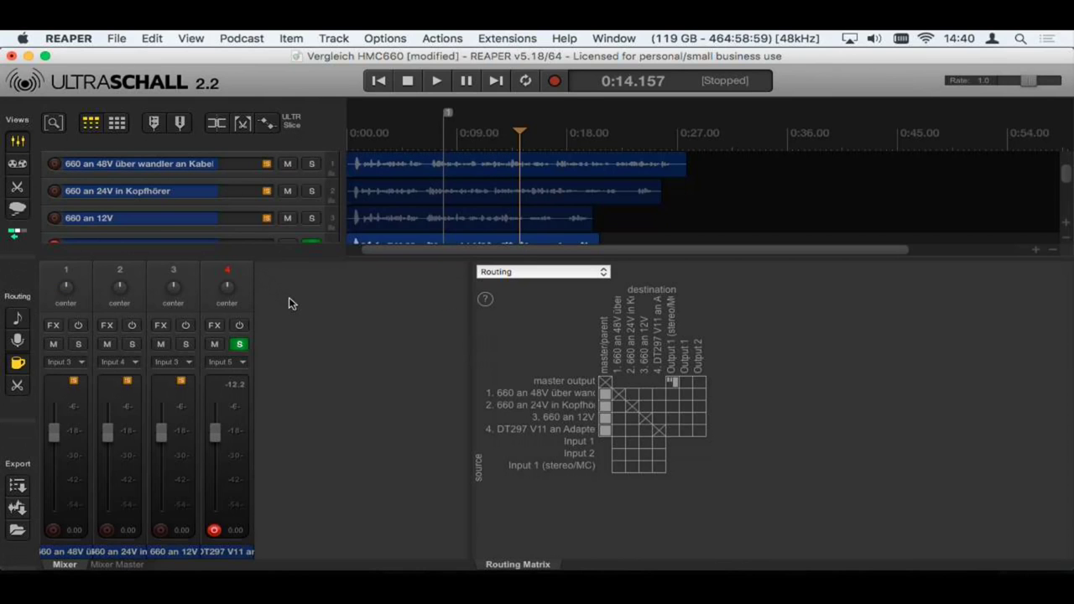
key("question")
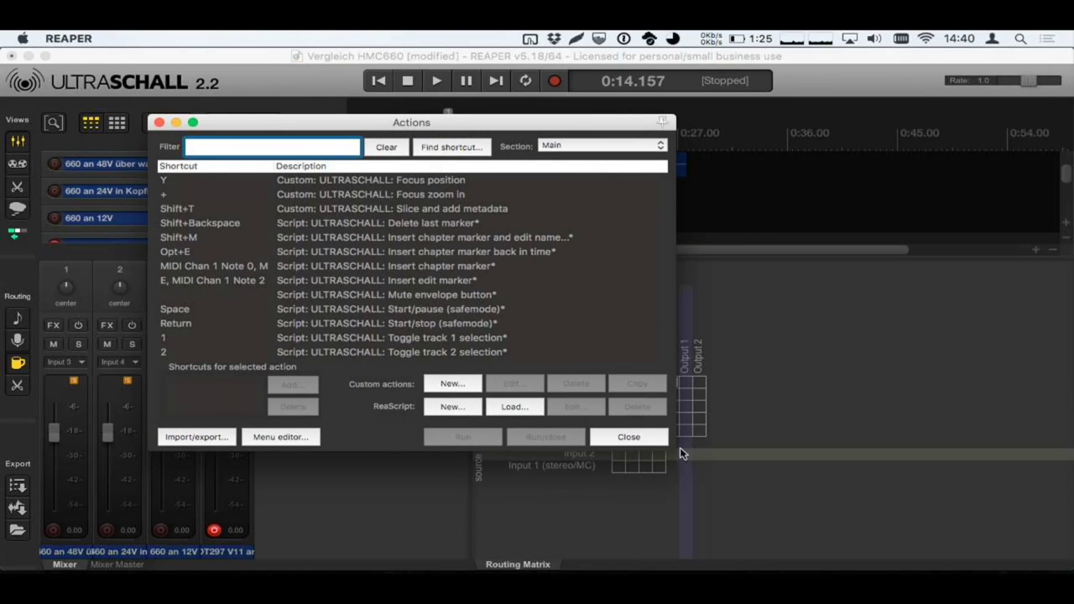
left_click_drag(677, 448, 794, 511)
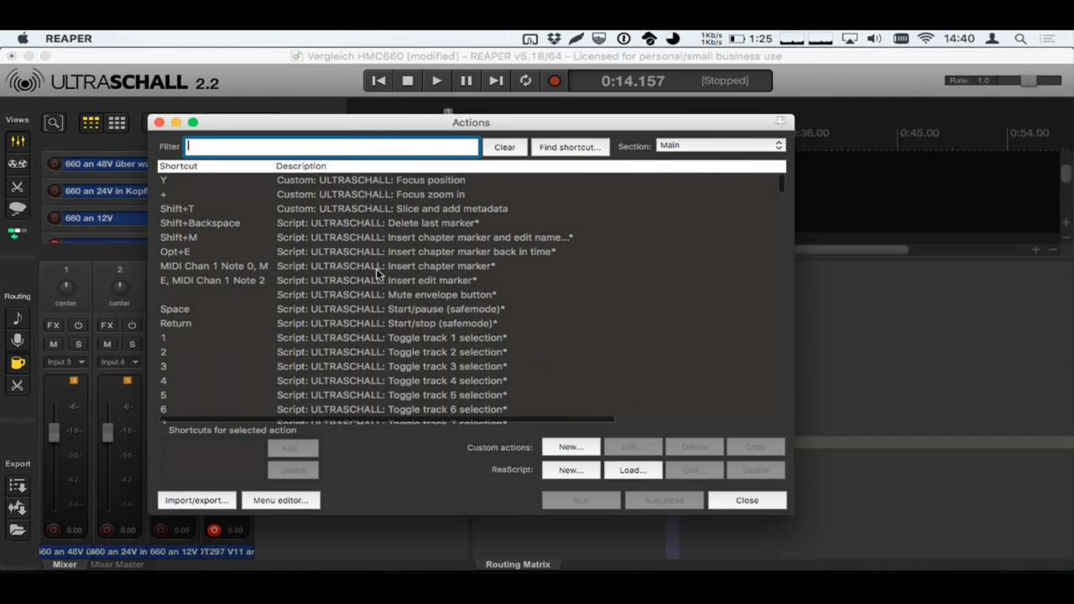
type("toggle")
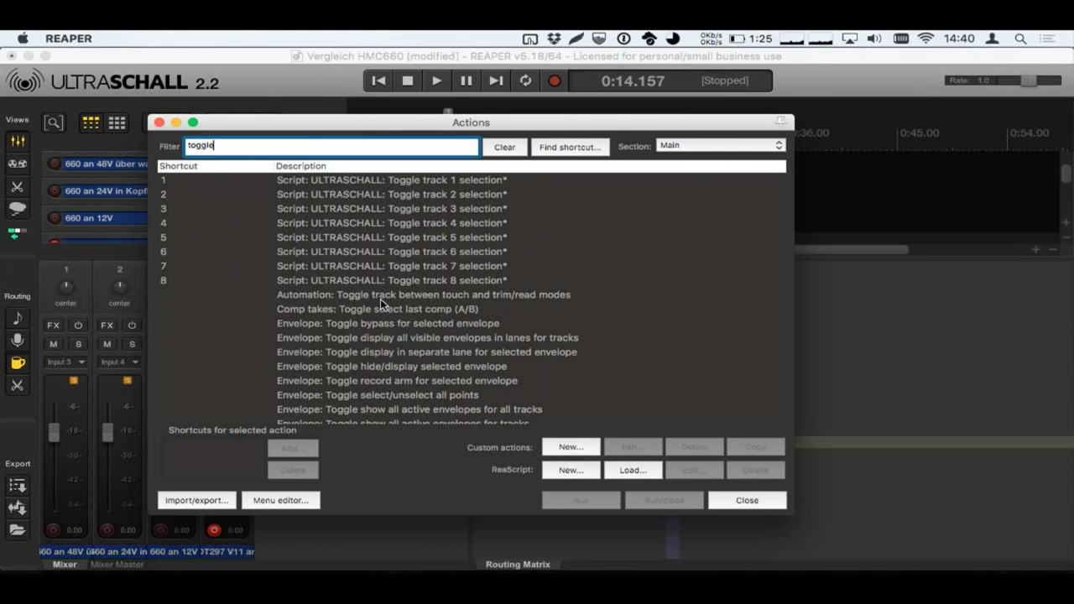
- Look through the filtered toggle actions, from the SWS options to the per-track solo toggles, and close the action list
scroll(380, 299, "down", 5)
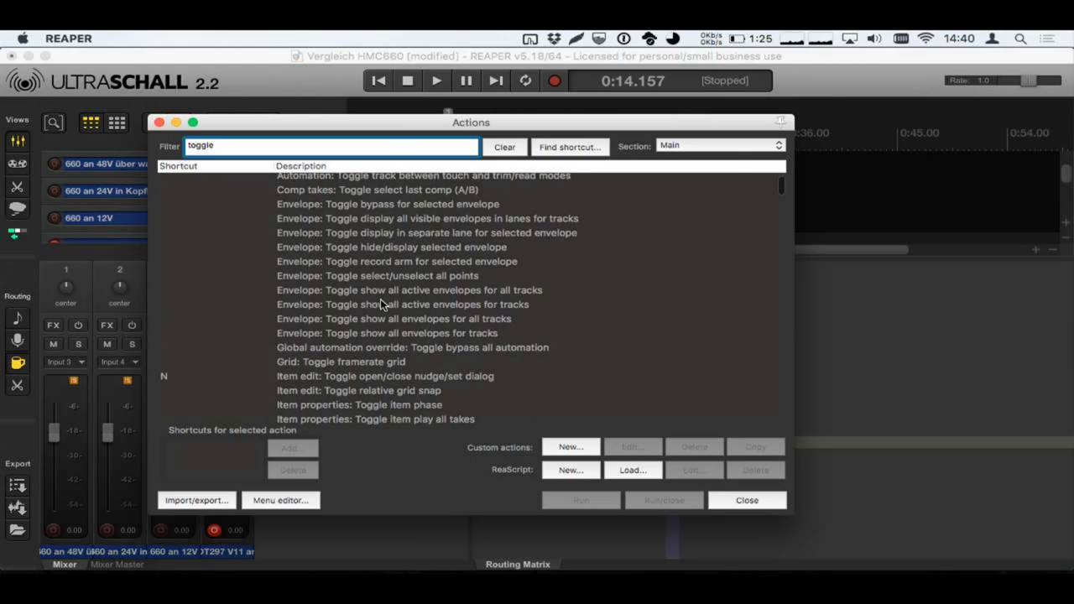
scroll(381, 298, "down", 15)
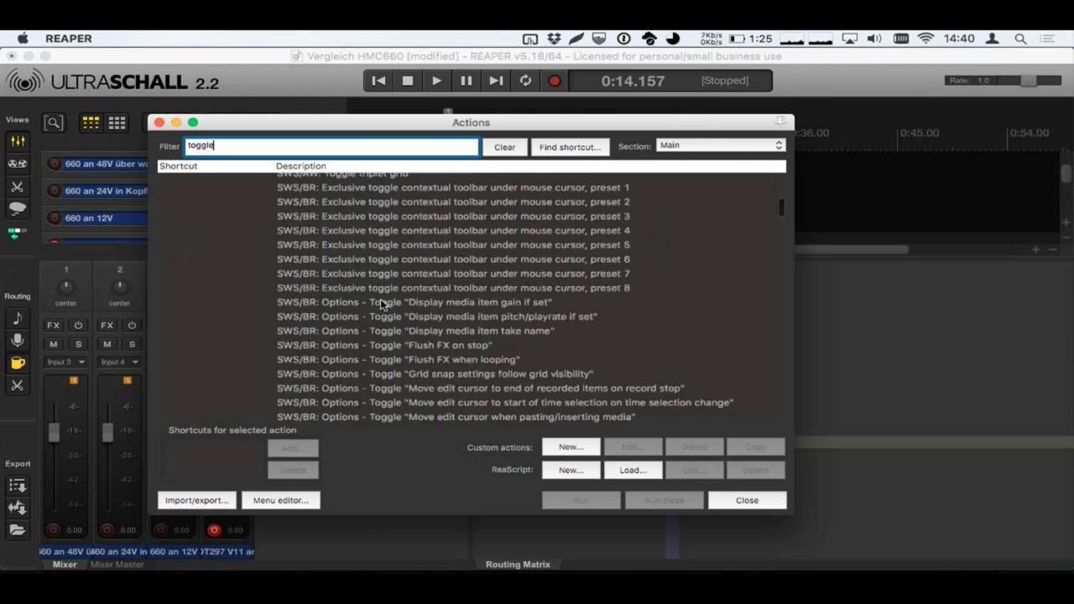
scroll(380, 299, "down", 20)
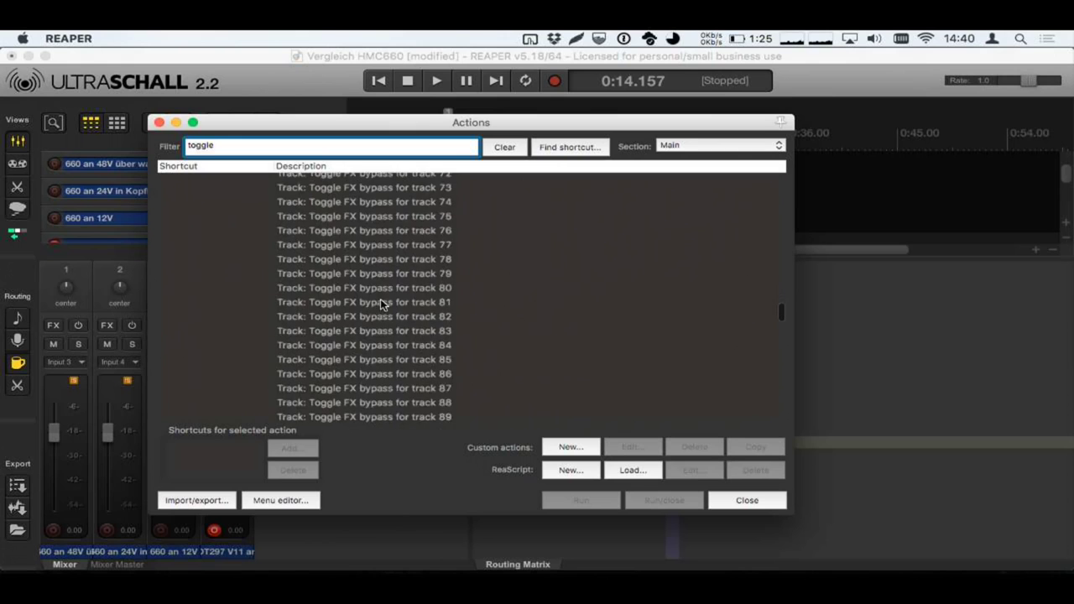
scroll(380, 303, "down", 20)
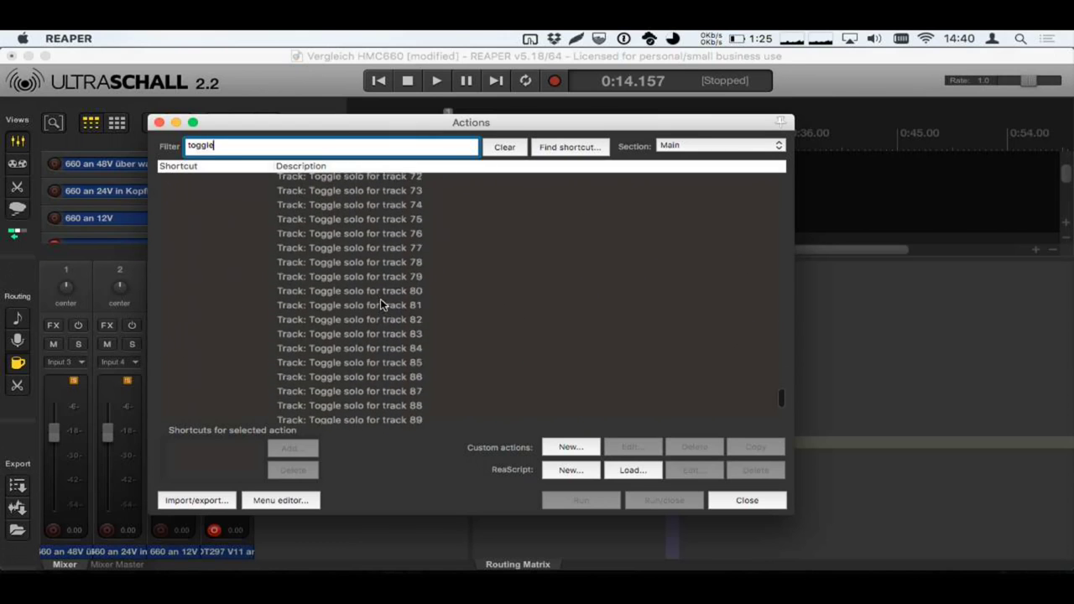
scroll(380, 302, "down", 5)
scroll(380, 306, "up", 10)
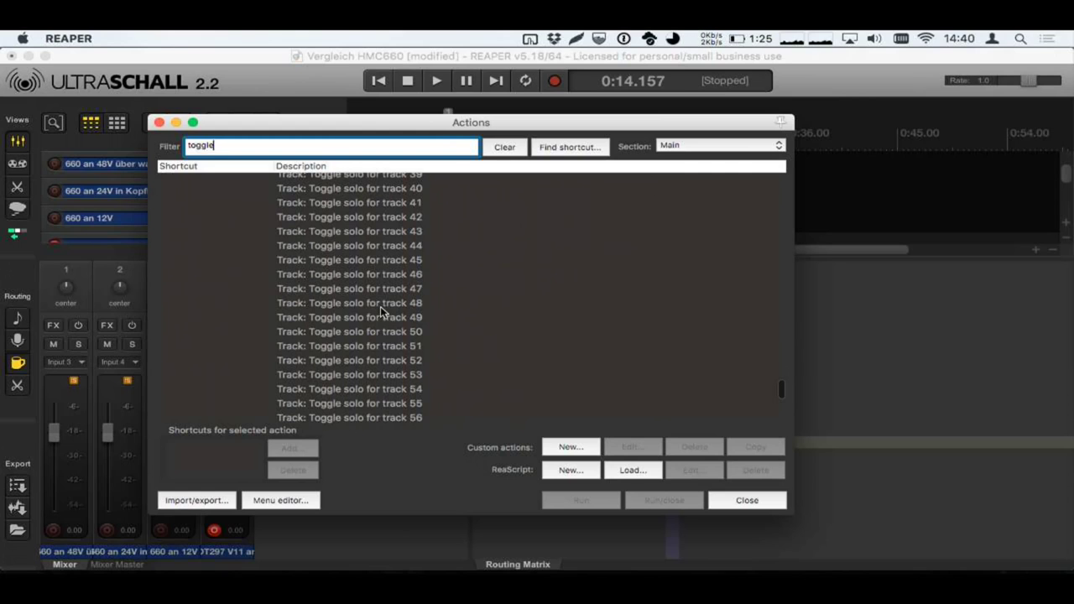
scroll(380, 307, "up", 20)
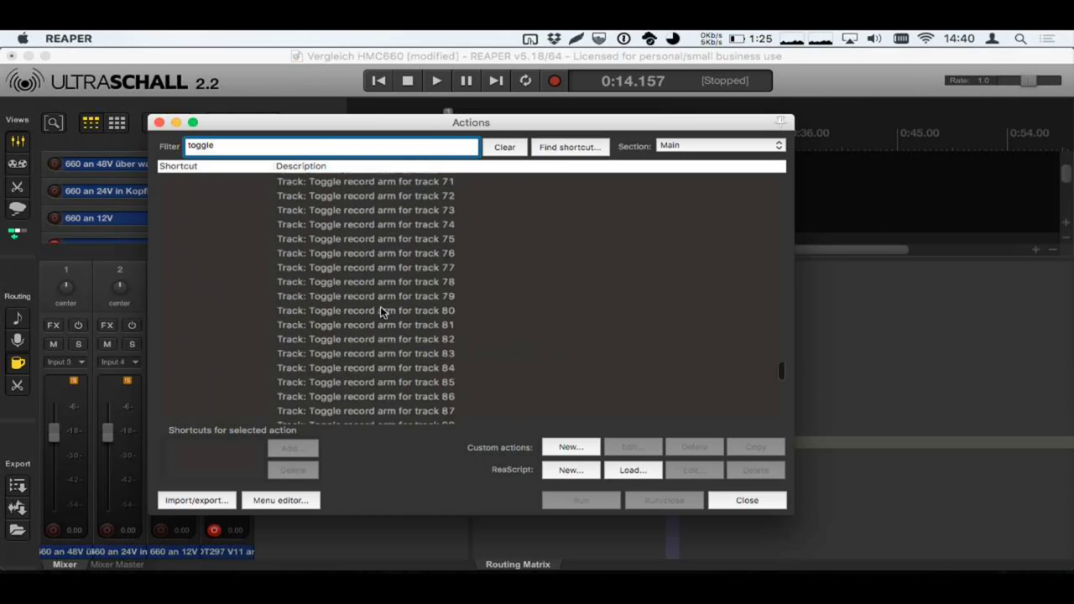
scroll(380, 306, "up", 20)
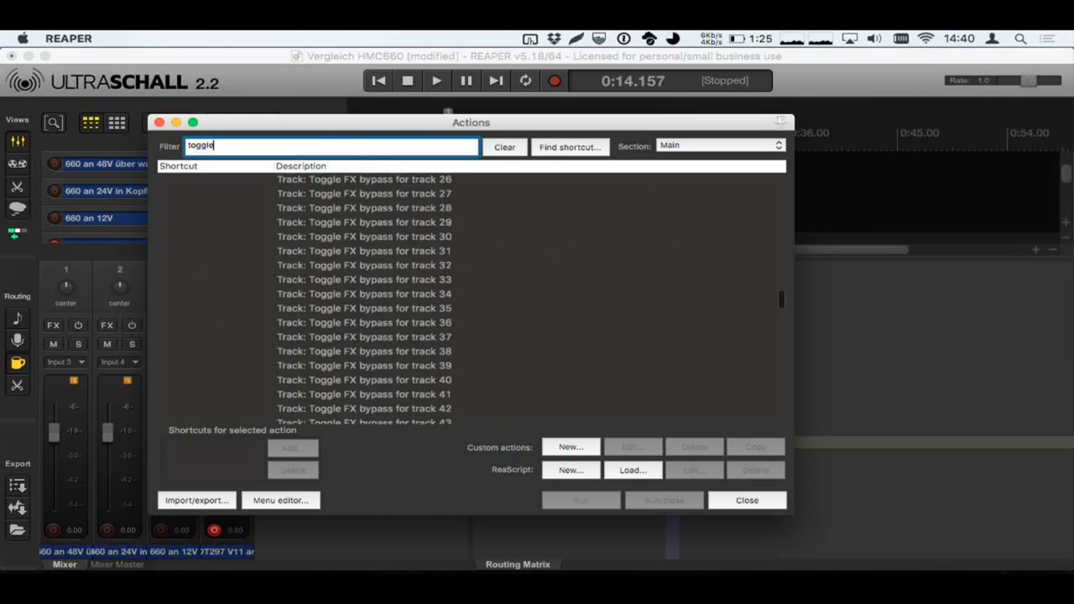
scroll(380, 306, "up", 20)
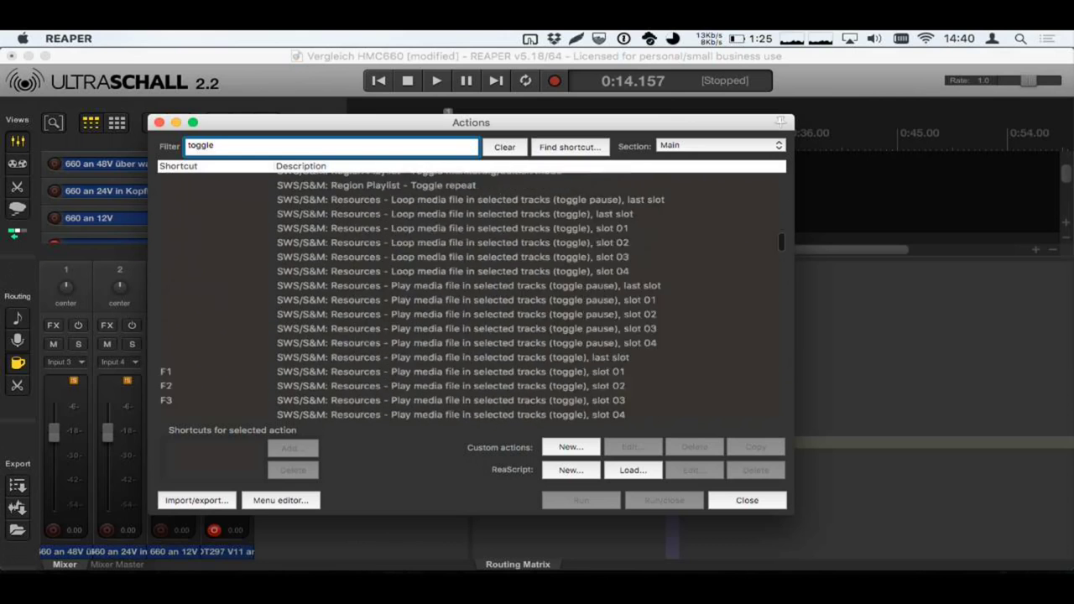
scroll(380, 306, "up", 20)
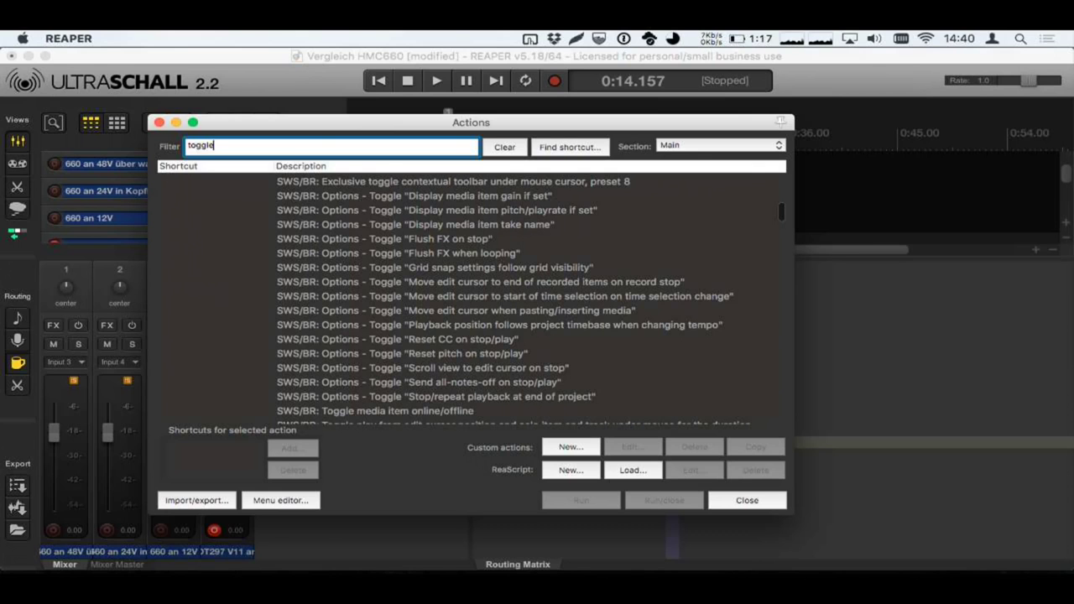
scroll(466, 299, "up", 5)
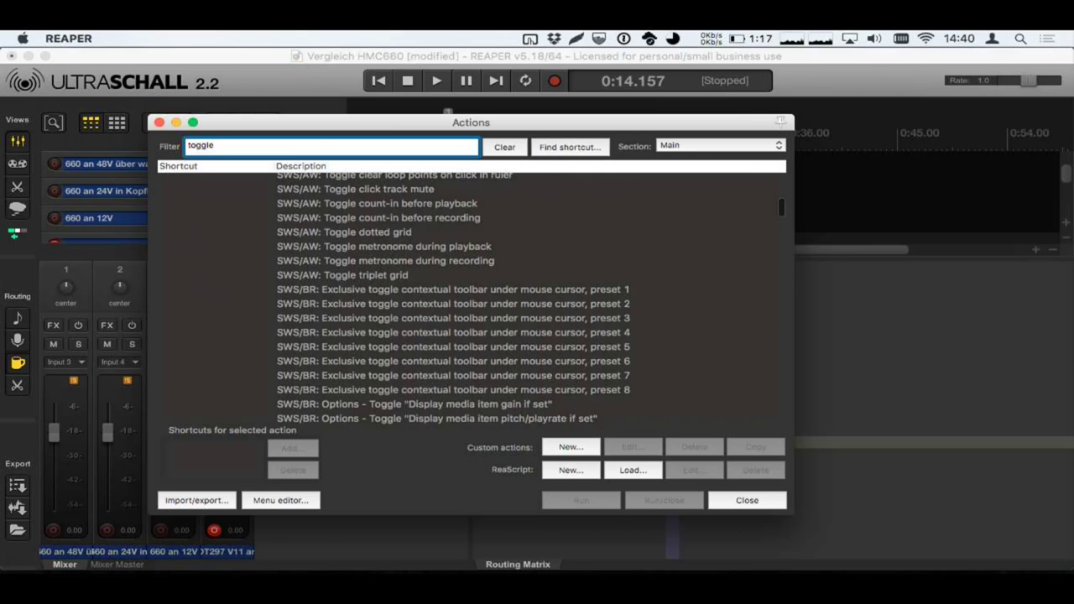
left_click(159, 124)
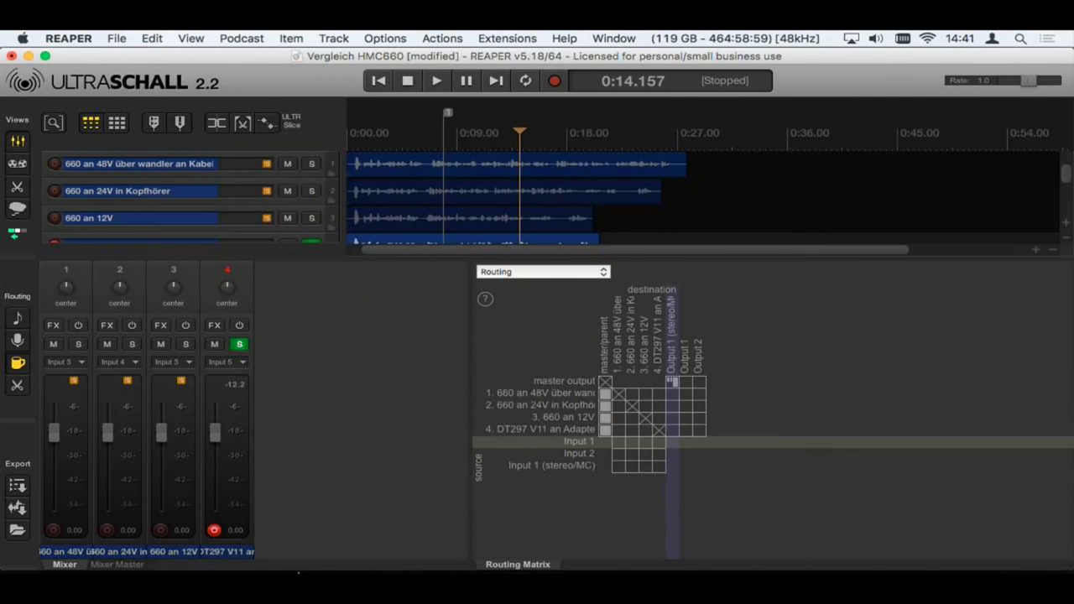
- Switch to Finder and examine the theme files in the Ultraschall_2 folder
mouse_move(289, 572)
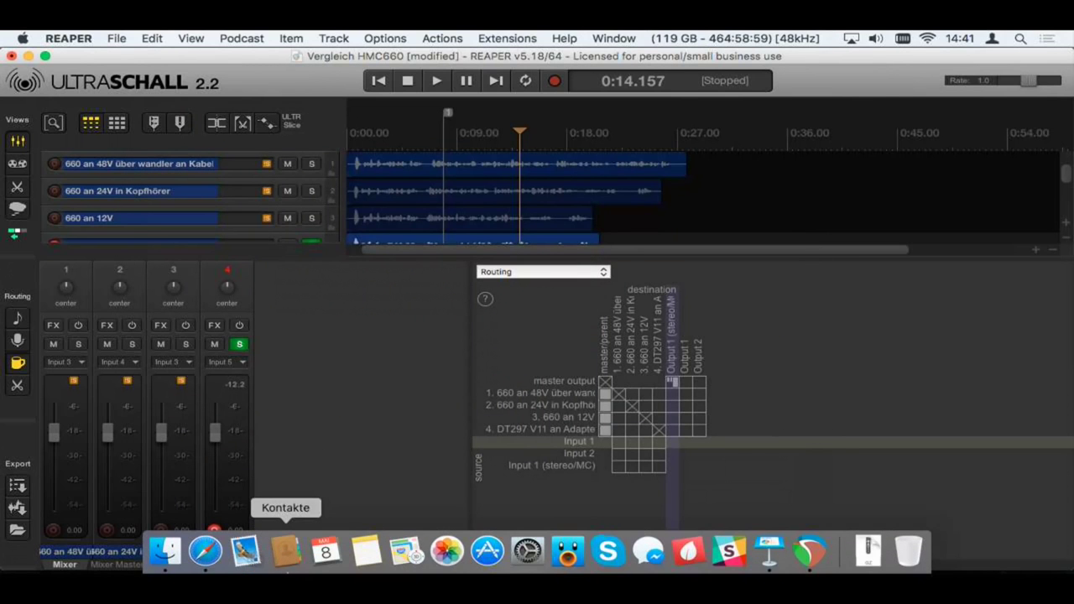
left_click(164, 555)
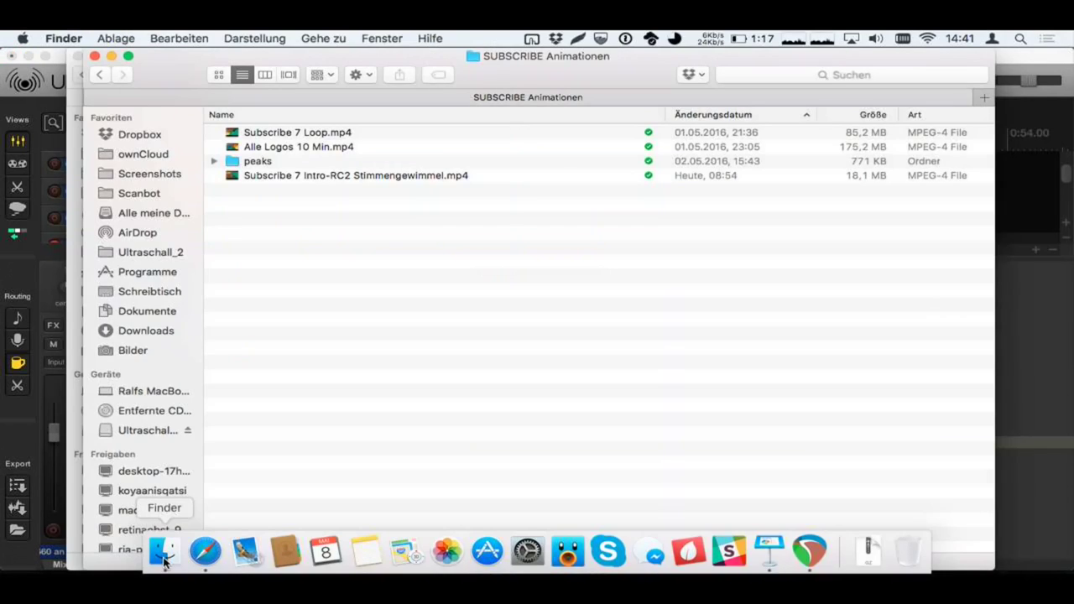
left_click(151, 252)
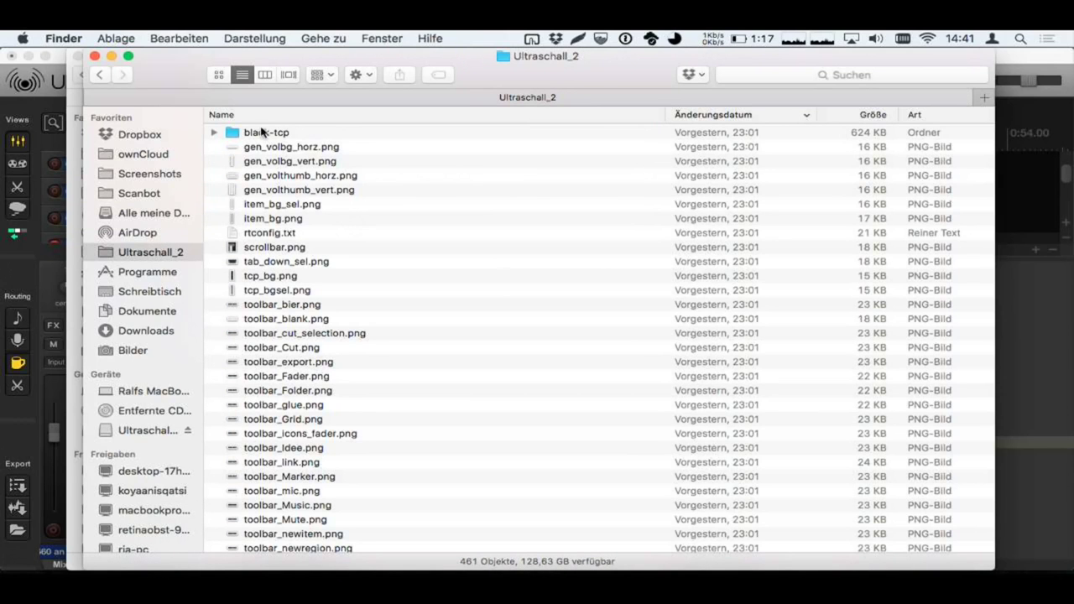
scroll(308, 267, "down", 15)
scroll(308, 267, "up", 15)
scroll(348, 278, "down", 20)
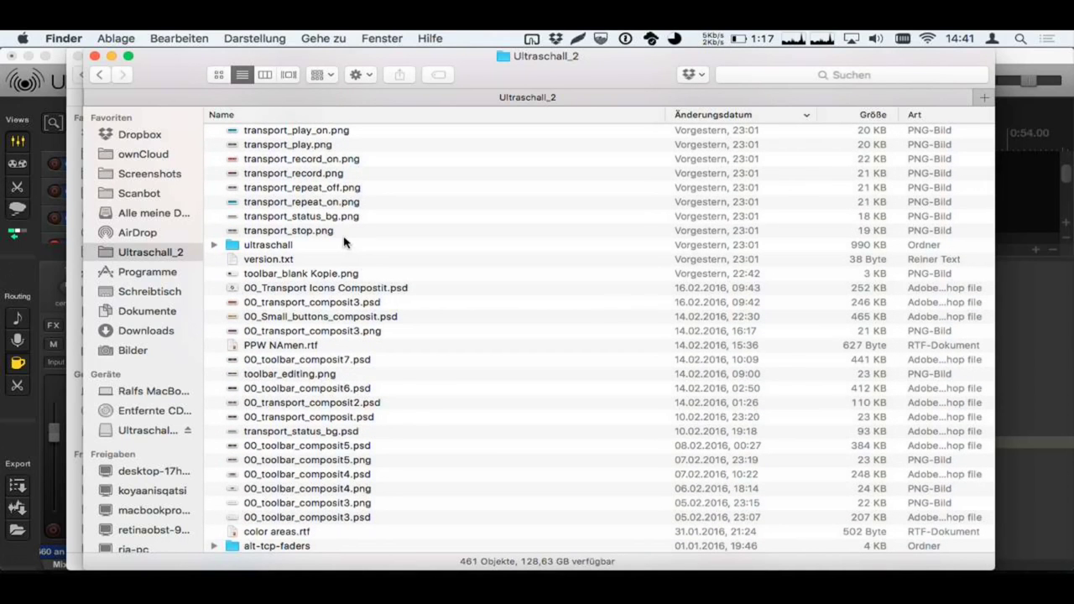
- Point out Library among Finder's go-to folders without opening it, and return to the Ultraschall_2 file list
left_click(333, 38)
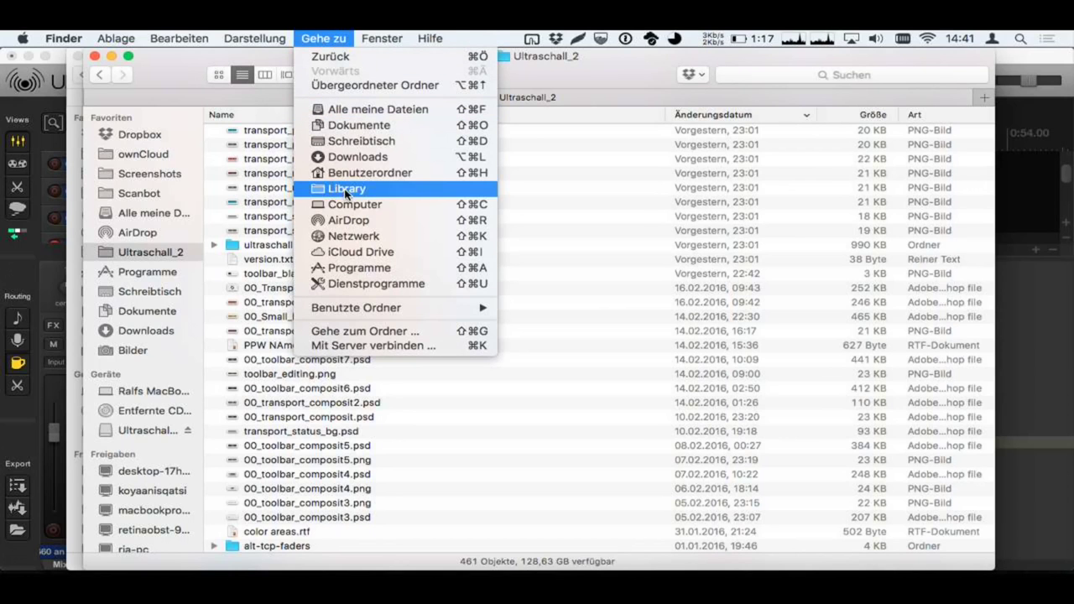
left_click(562, 388)
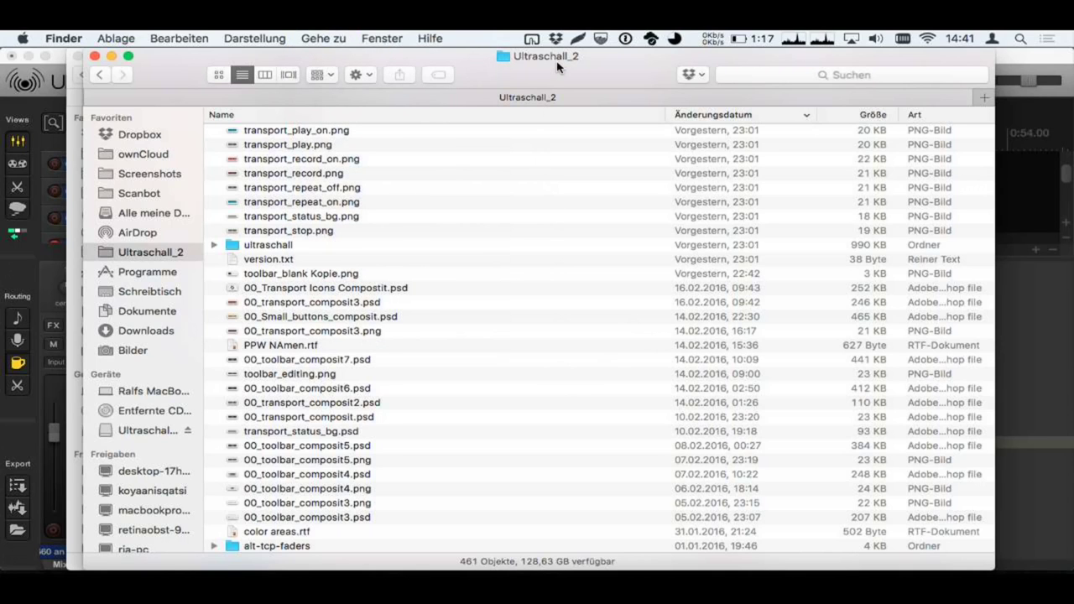
left_click(517, 217)
scroll(515, 220, "down", 2)
scroll(517, 219, "up", 10)
scroll(517, 220, "up", 5)
- Preview the theme images from the gen_vol files through toolbar_bier.png with Quick Look and close the preview
left_click(344, 193)
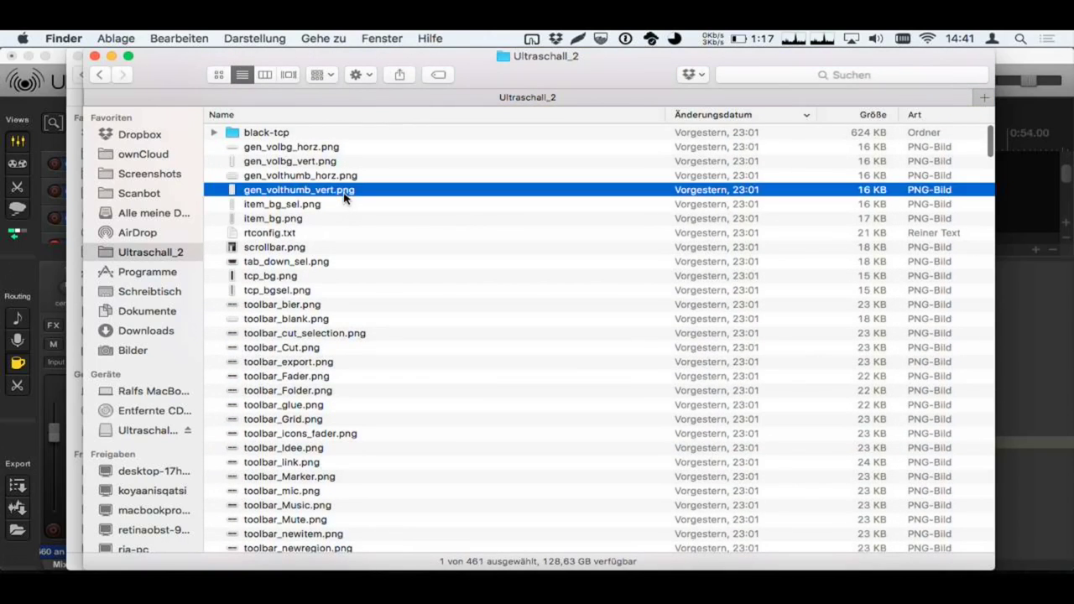
key("space")
key("Up")
key("Up")
key("Down")
key("Down")
key("Down")
key("Down")
key("Down")
key("Down")
key("Down")
key("Down")
key("Down")
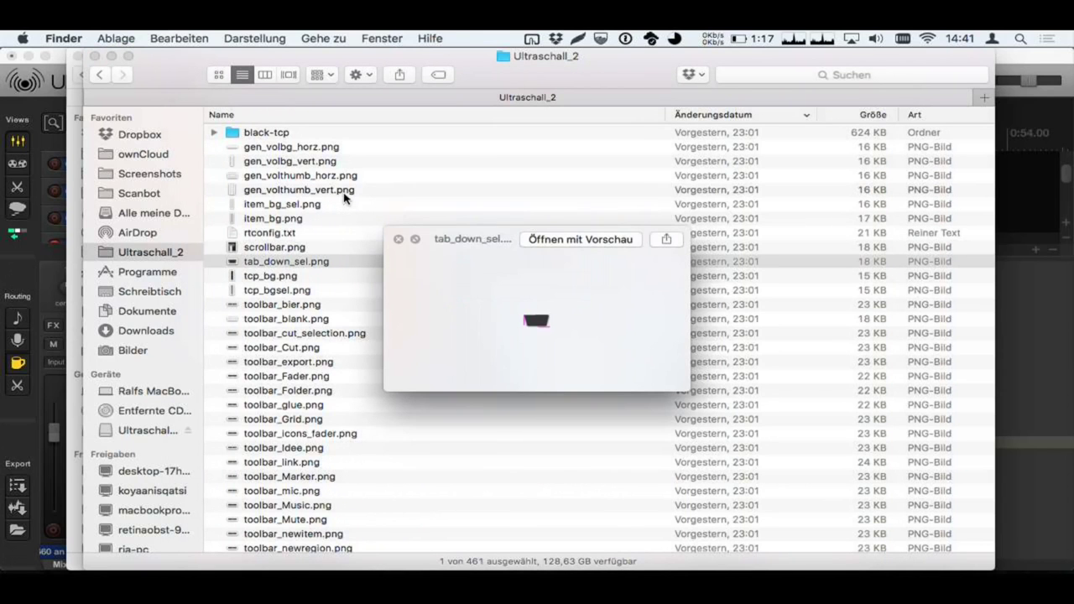
key("Down")
key("Up")
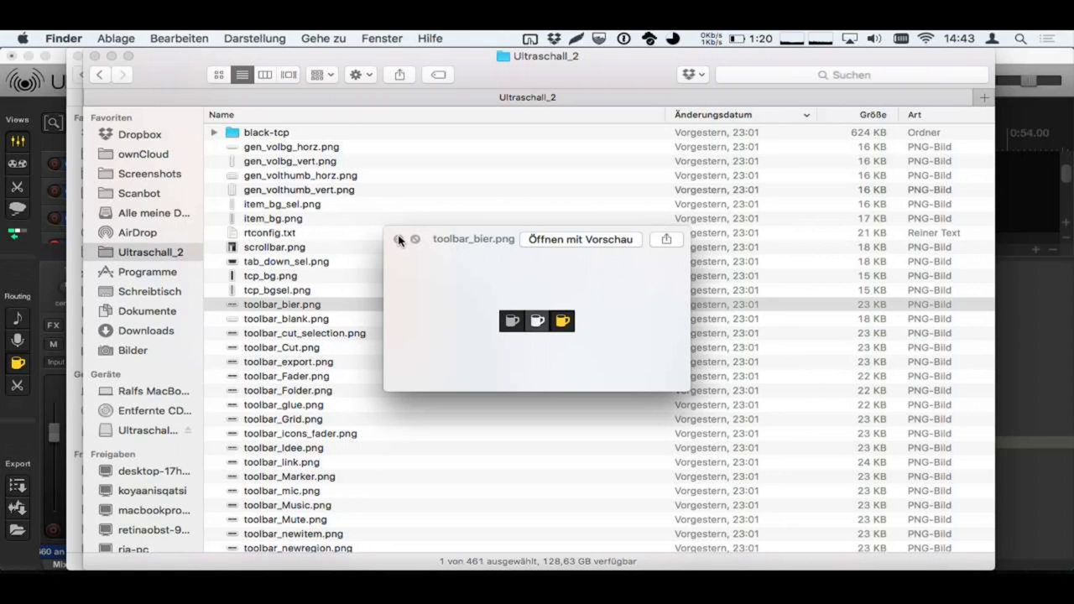
left_click(399, 240)
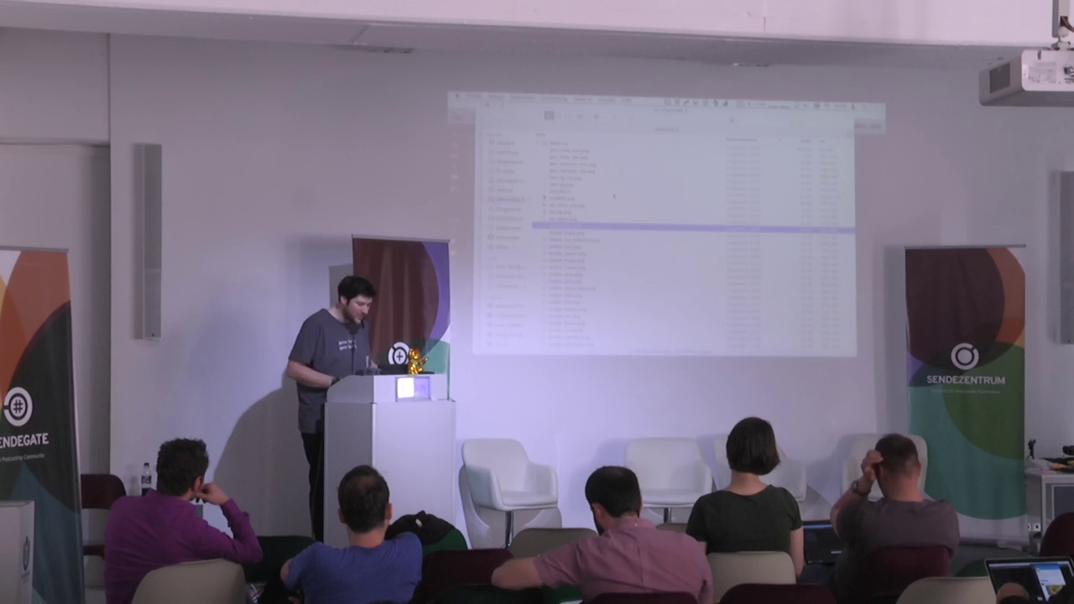
- Preview toolbar_bier.png again and enlarge the image to examine its three button states
key("Up")
key("Up")
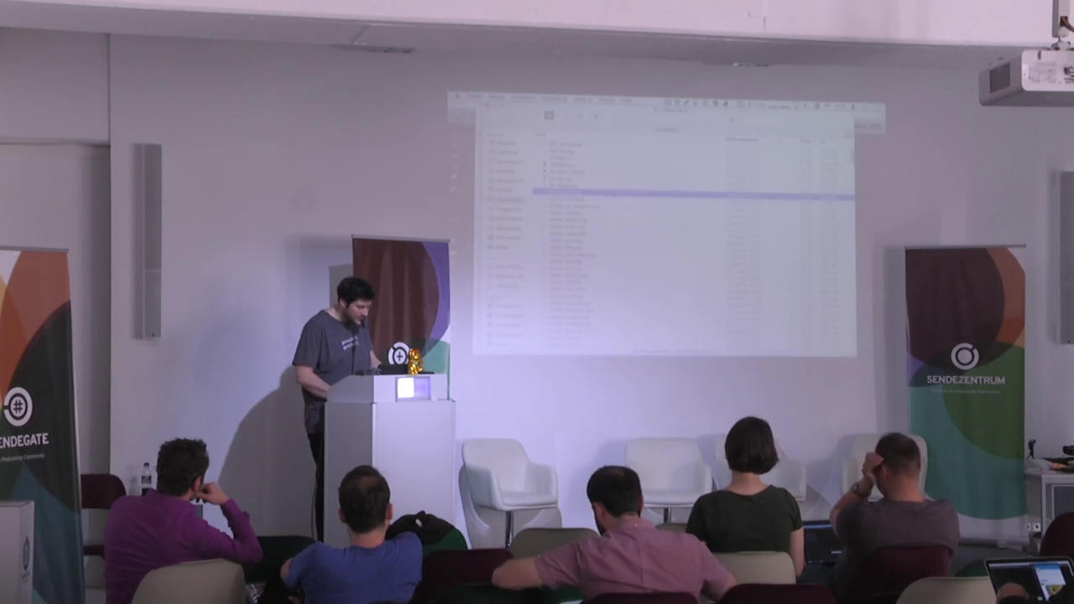
key("space")
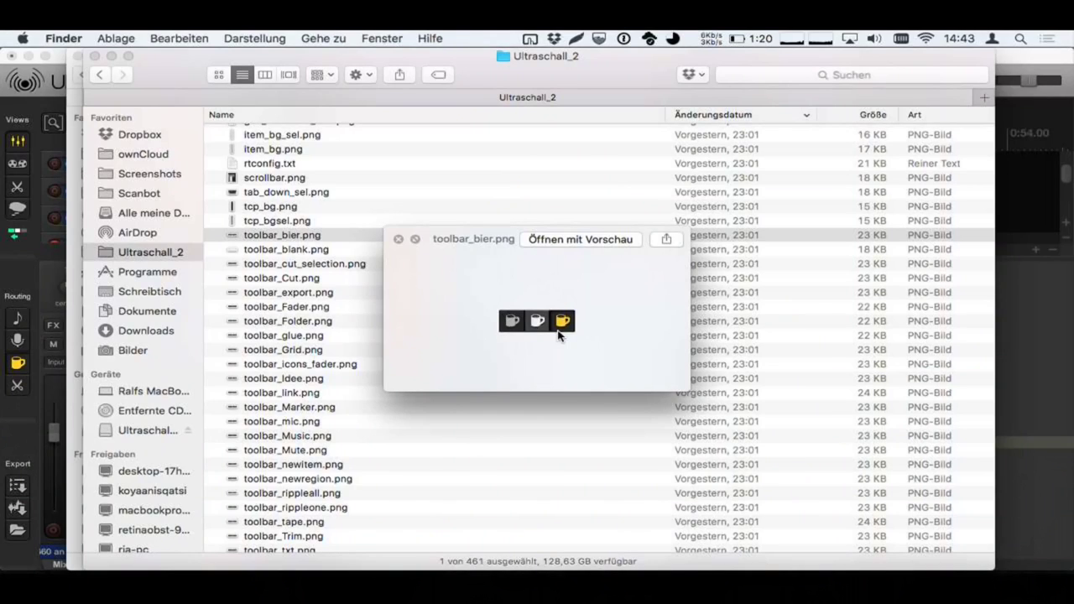
scroll(557, 334, "up", 5)
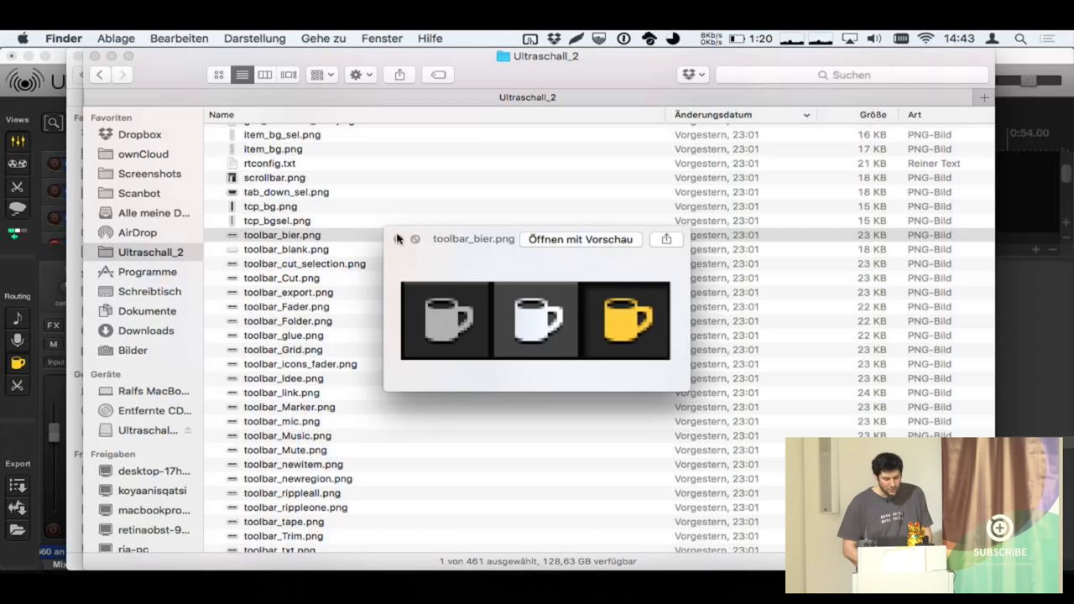
- Preview scrollbar.png and enlarge the preview window to examine the scrollbar graphics
key("Up")
key("Up")
key("Up")
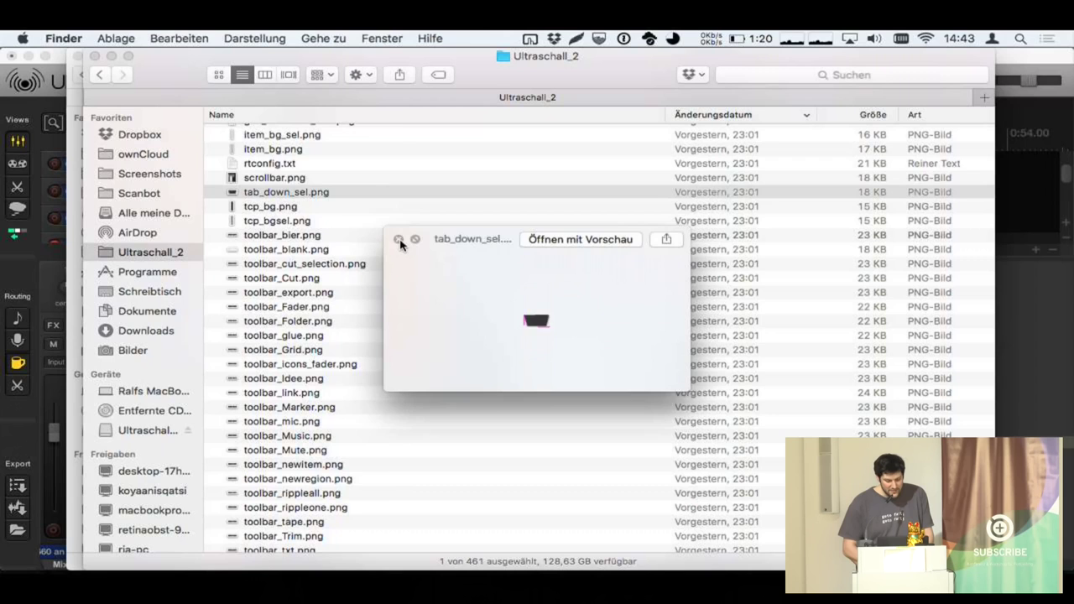
key("Up")
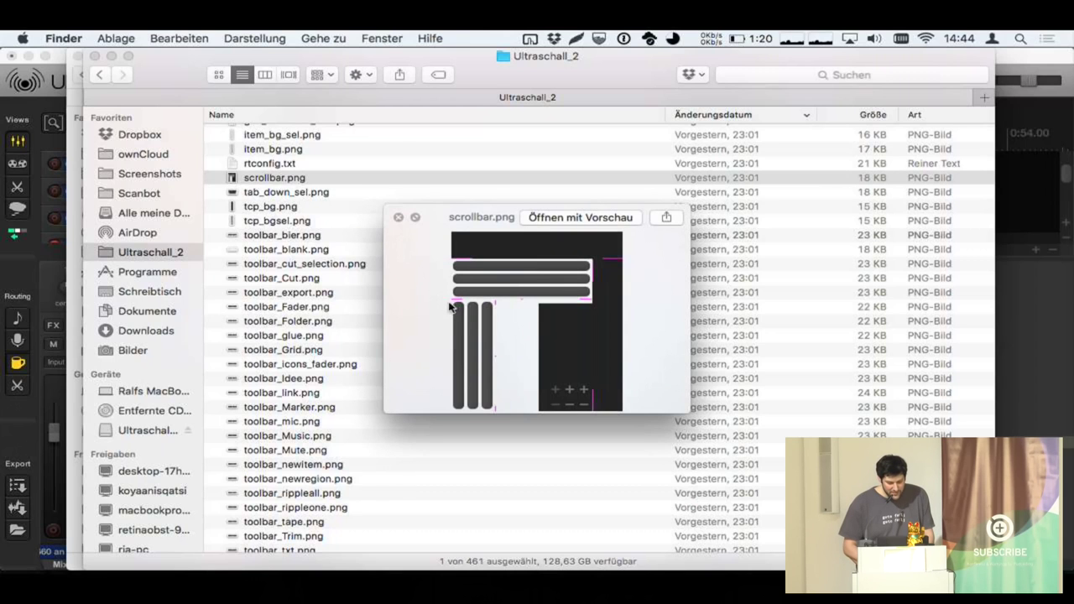
scroll(568, 351, "up", 3)
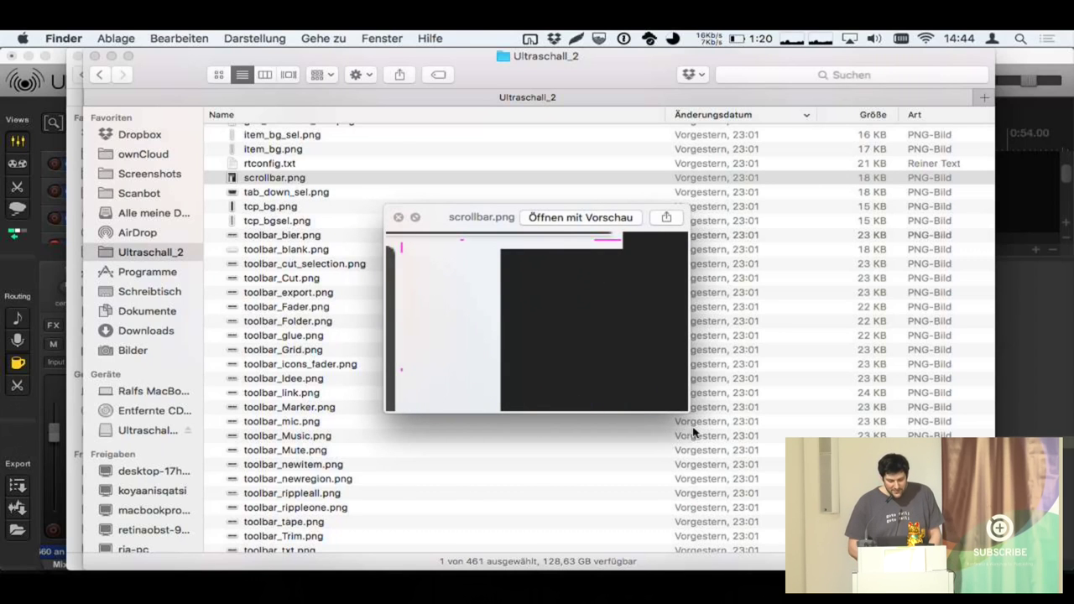
left_click_drag(688, 411, 934, 531)
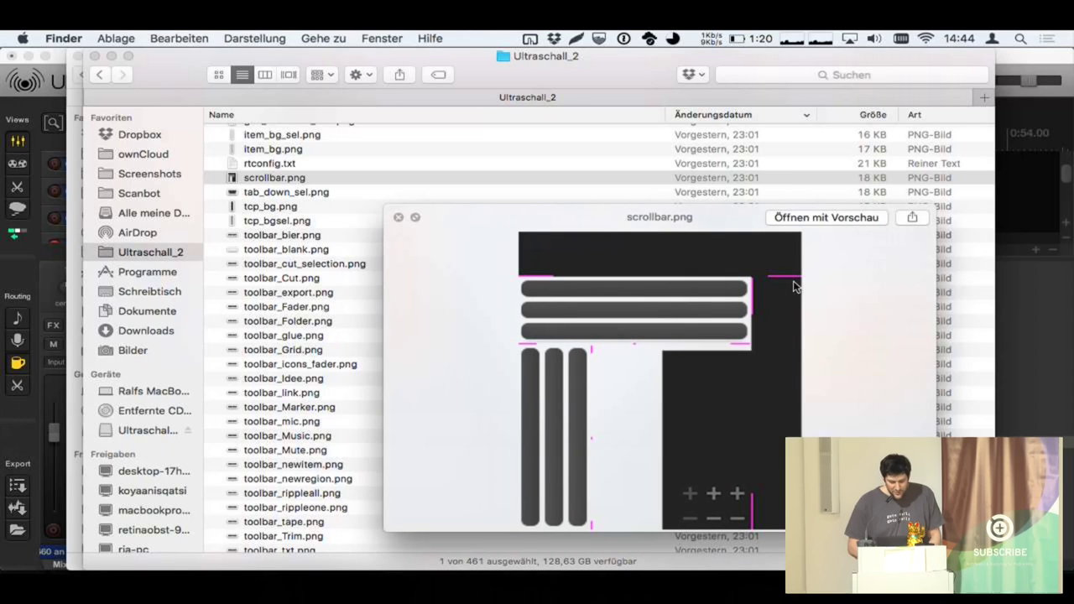
- Reposition and enlarge the scrollbar.png preview to examine its graphics, then close it and select tcp_bg.png
left_click_drag(727, 215, 512, 93)
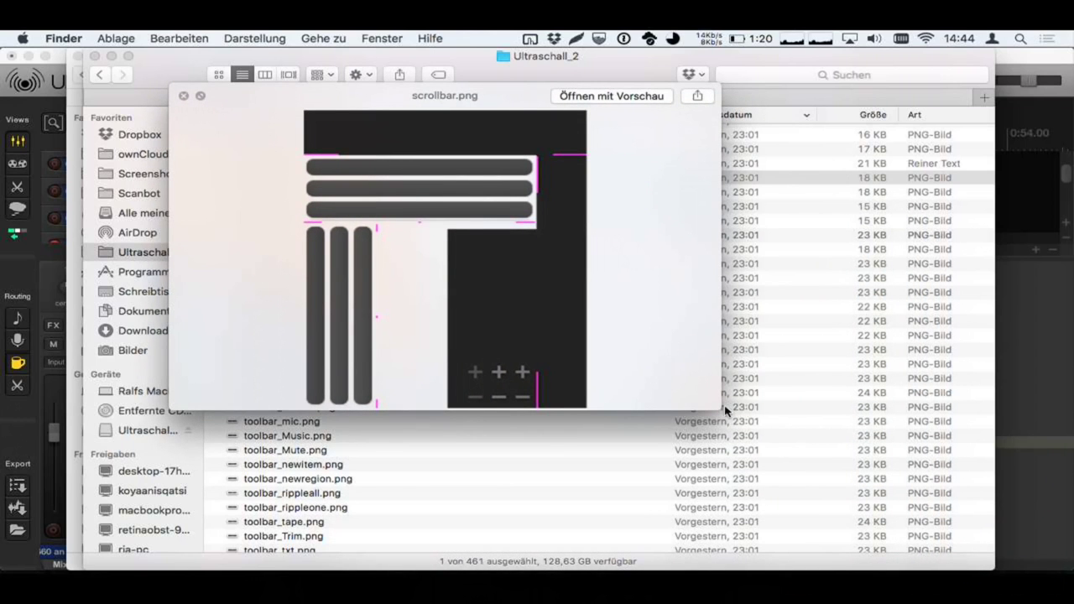
left_click_drag(719, 410, 806, 477)
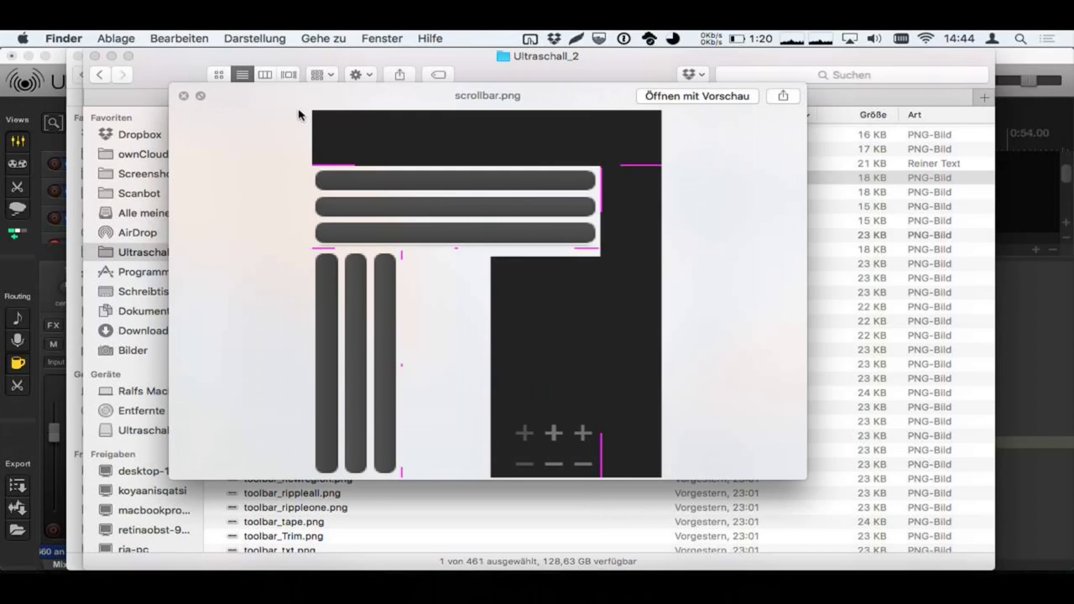
left_click(184, 97)
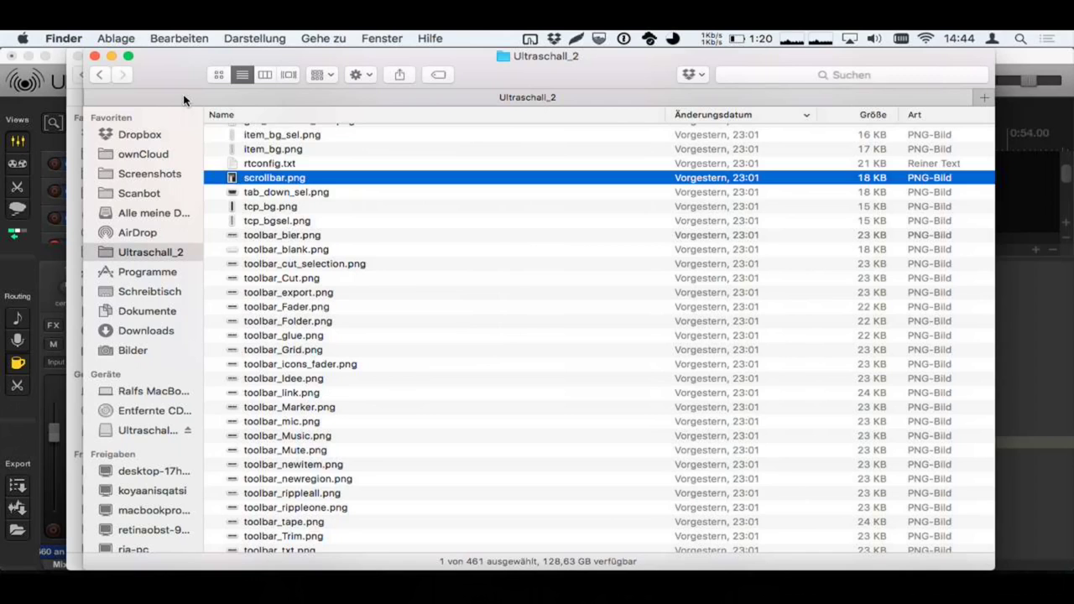
key("Down")
key("Down")
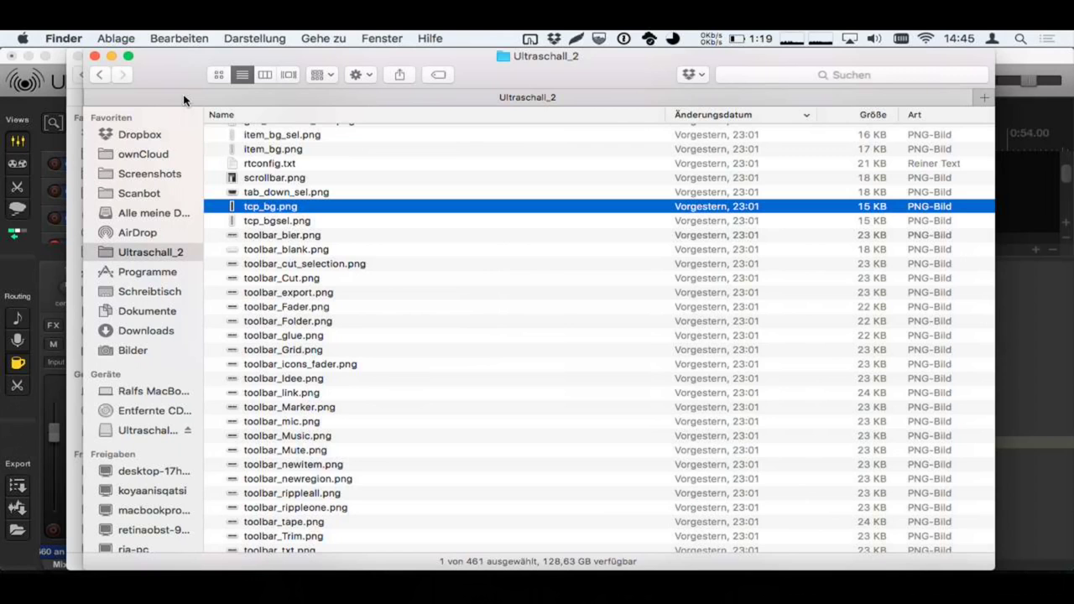
- Switch back to REAPER and open the SWS Cycle Action editor
key("super+Tab")
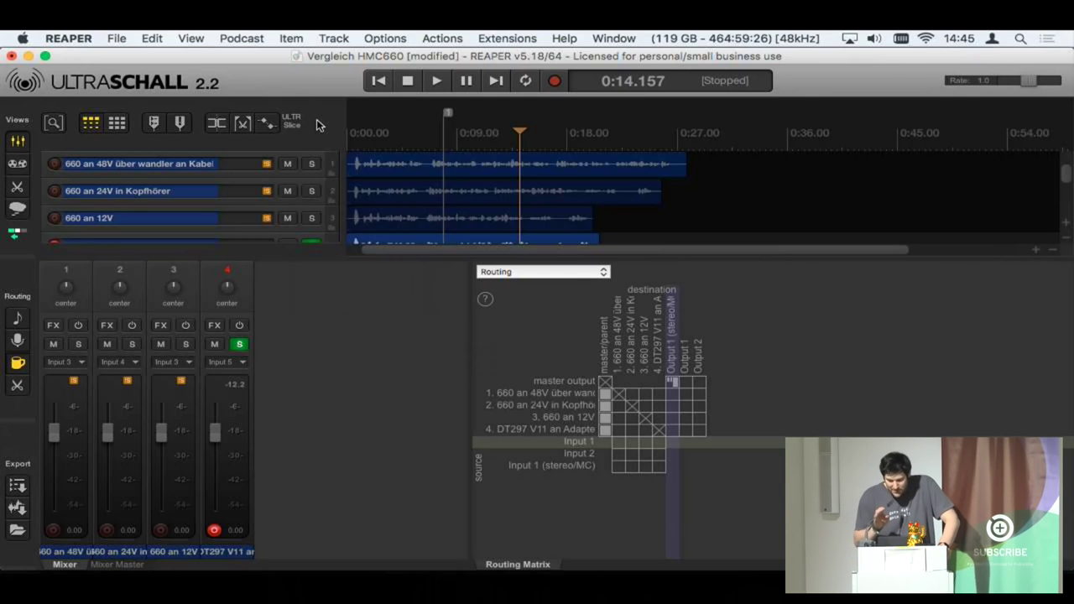
key("super+Tab")
key("super+Tab")
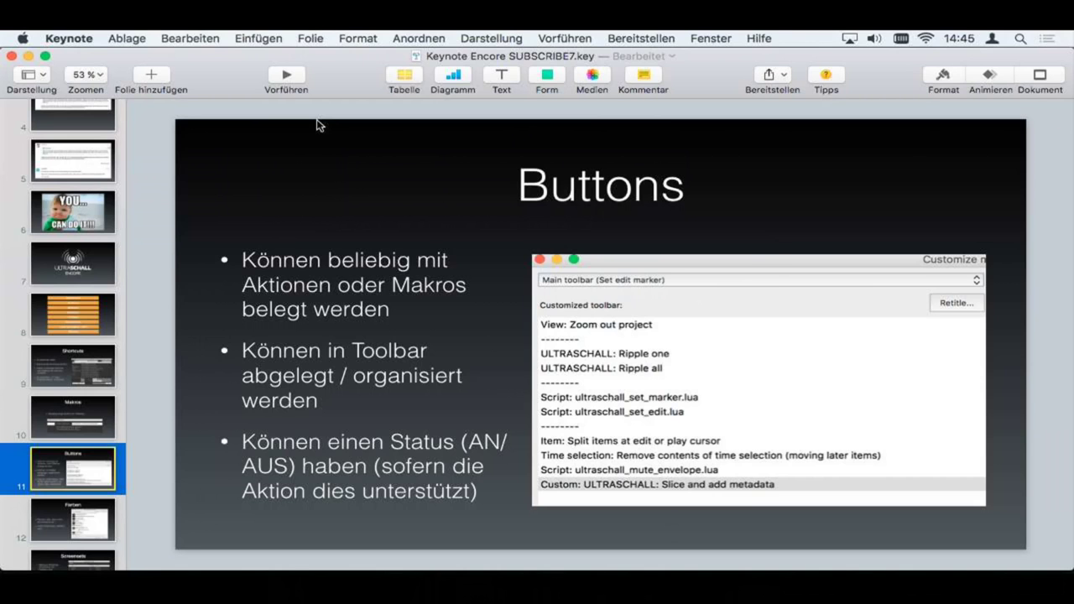
key("super+Tab")
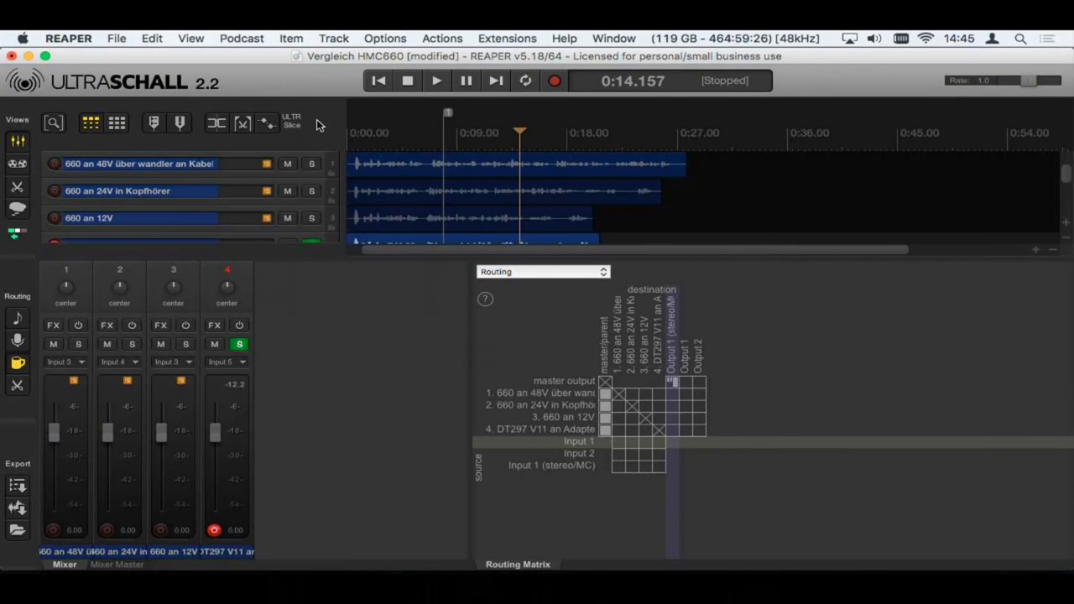
left_click(442, 39)
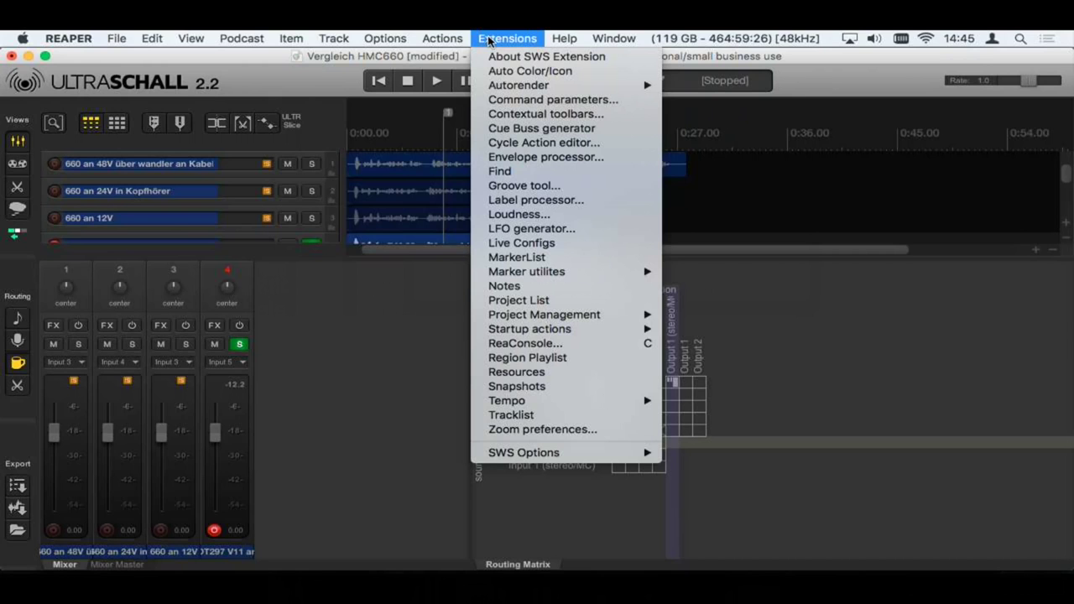
left_click(547, 144)
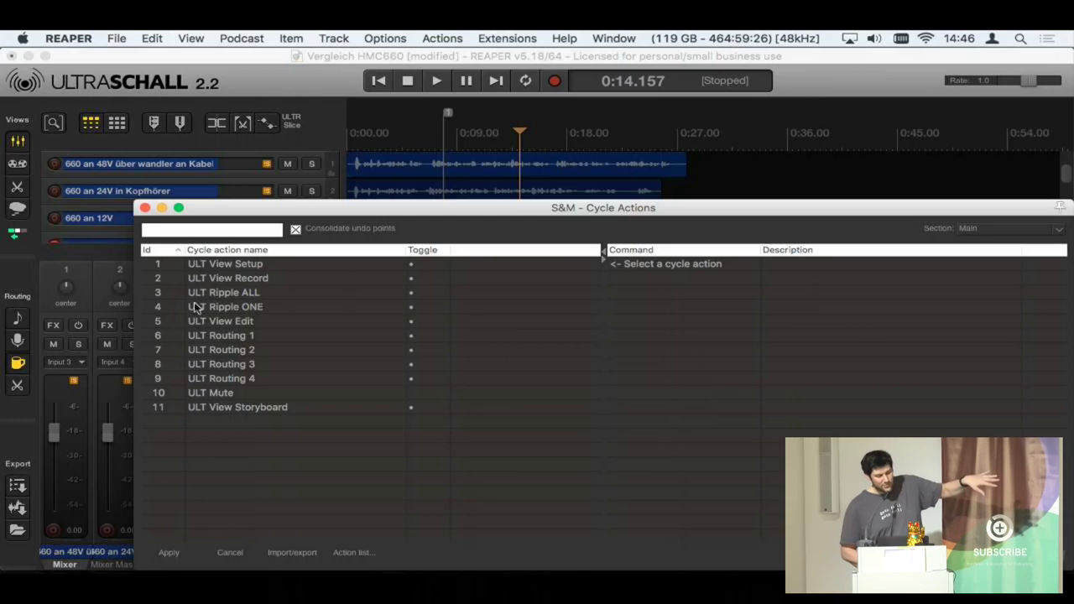
- Examine the commands behind the ULT Routing 1, ULT Ripple ALL and ULT Routing 2 cycle actions and close the editor
left_click(232, 335)
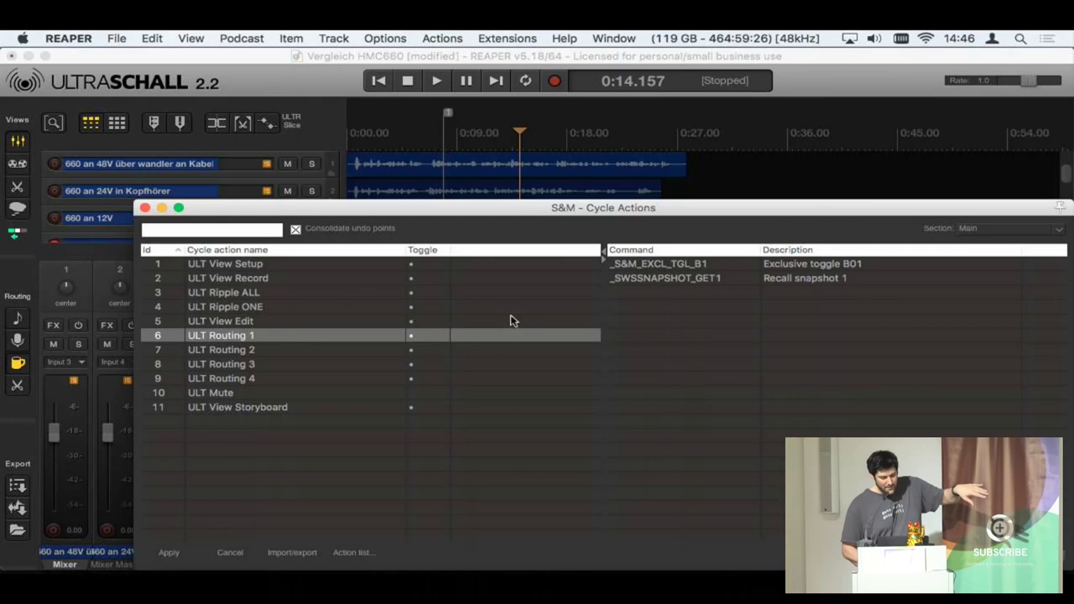
left_click(242, 295)
left_click(245, 350)
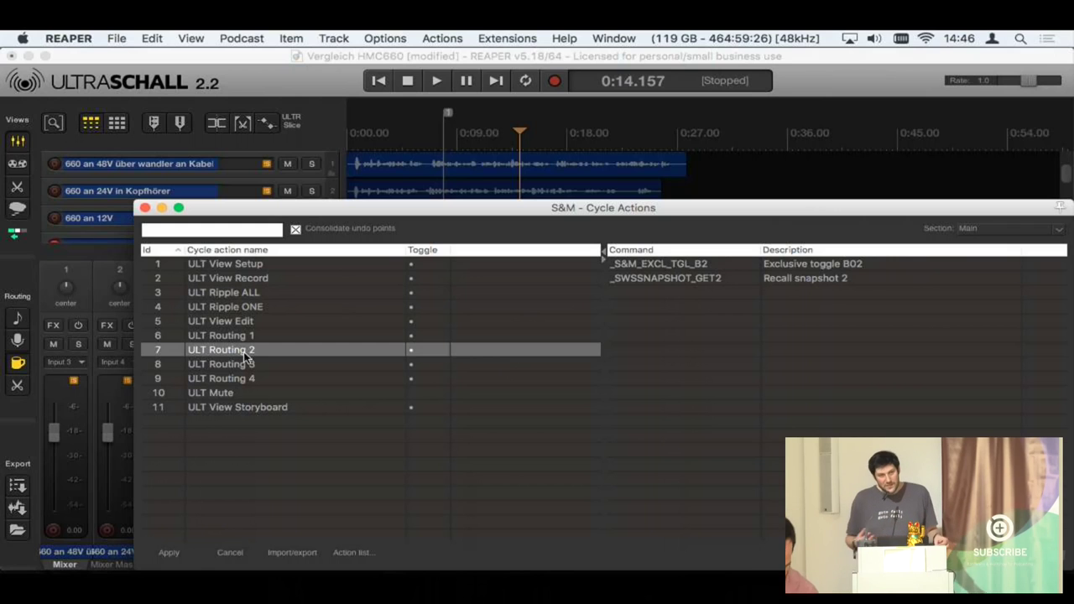
left_click(146, 208)
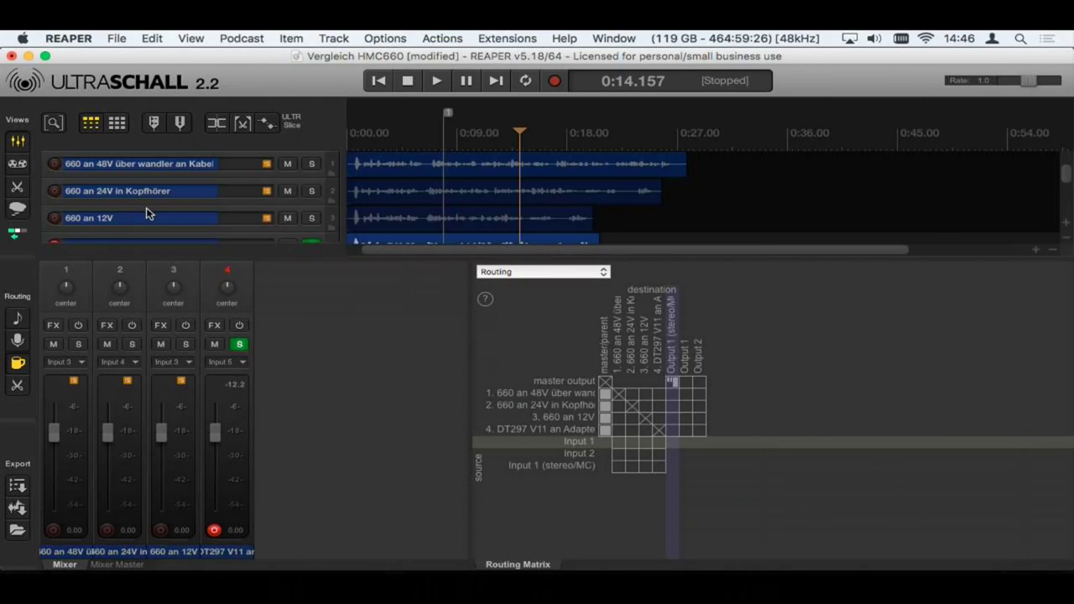
- Show the Farben slide in the Keynote presentation and return to REAPER
key("super+Tab")
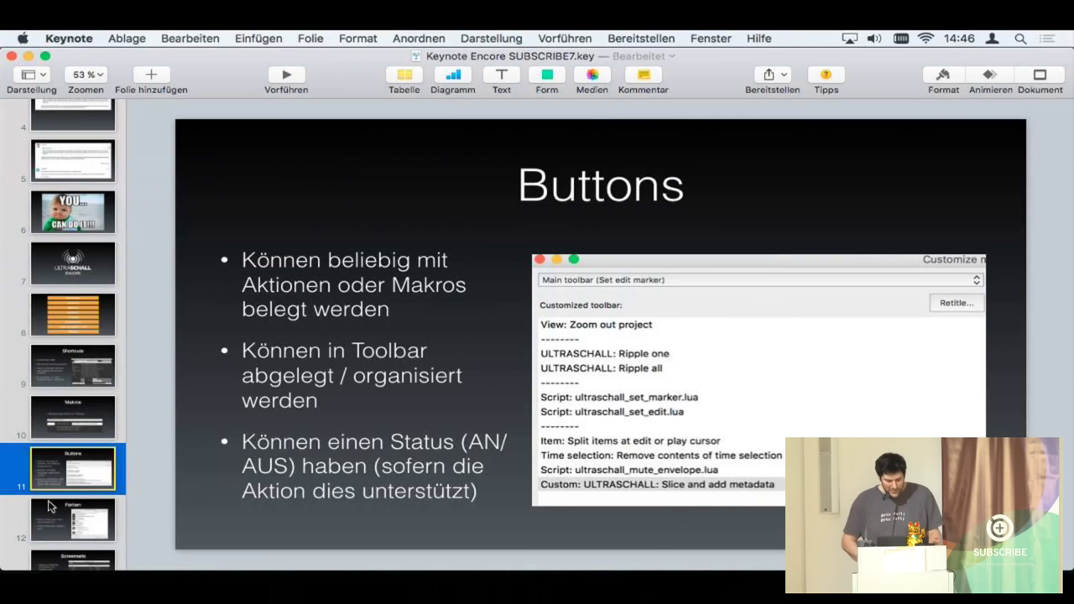
left_click(69, 536)
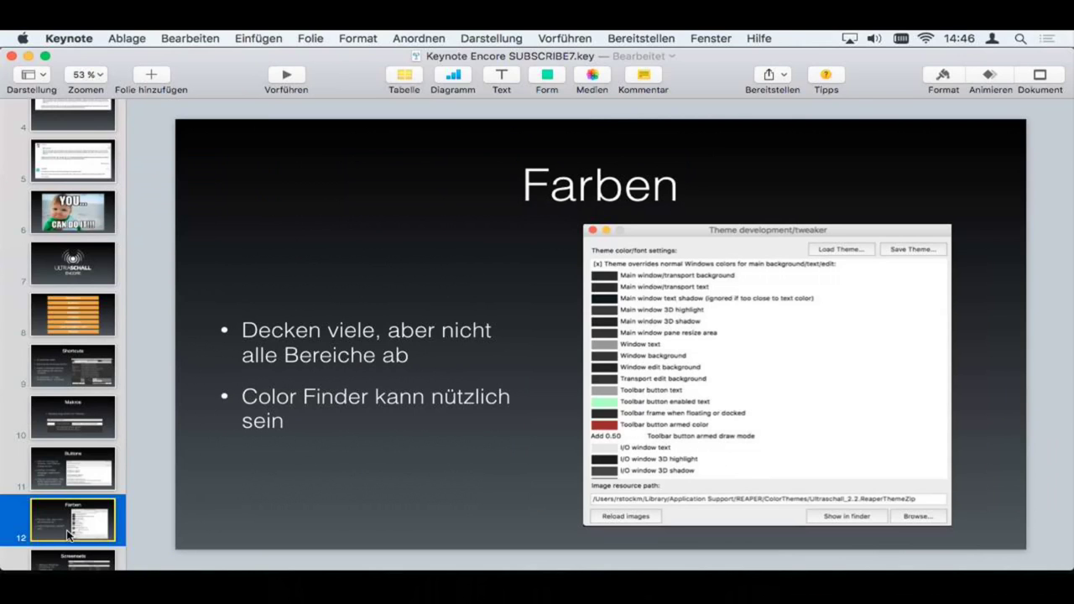
key("super+Tab")
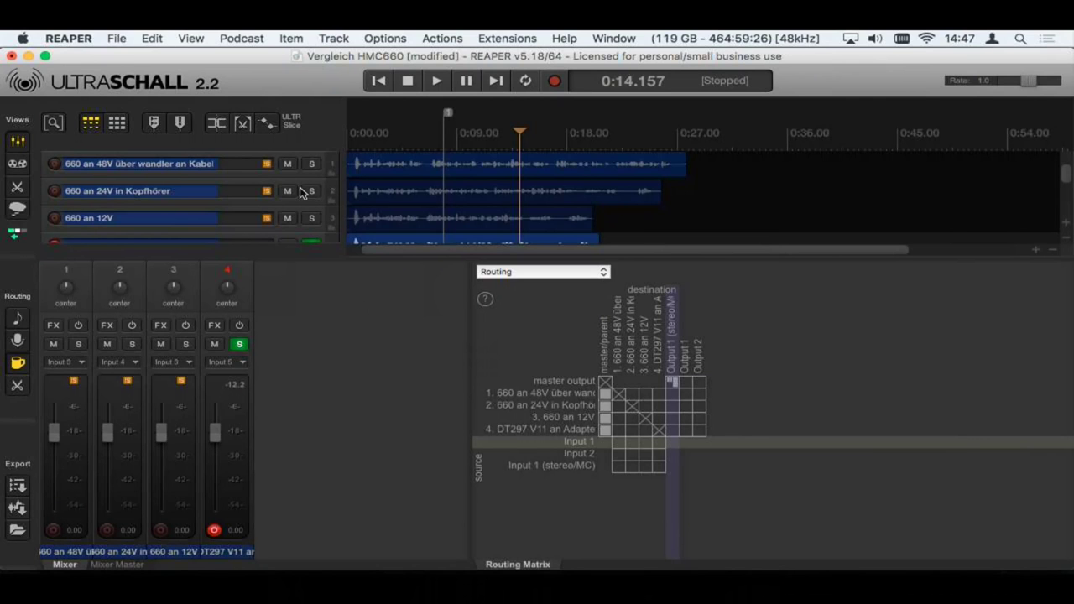
- Open the Ultraschall theme tweak/configuration window and move it off the routing matrix labels toward the middle of the project
left_click(248, 40)
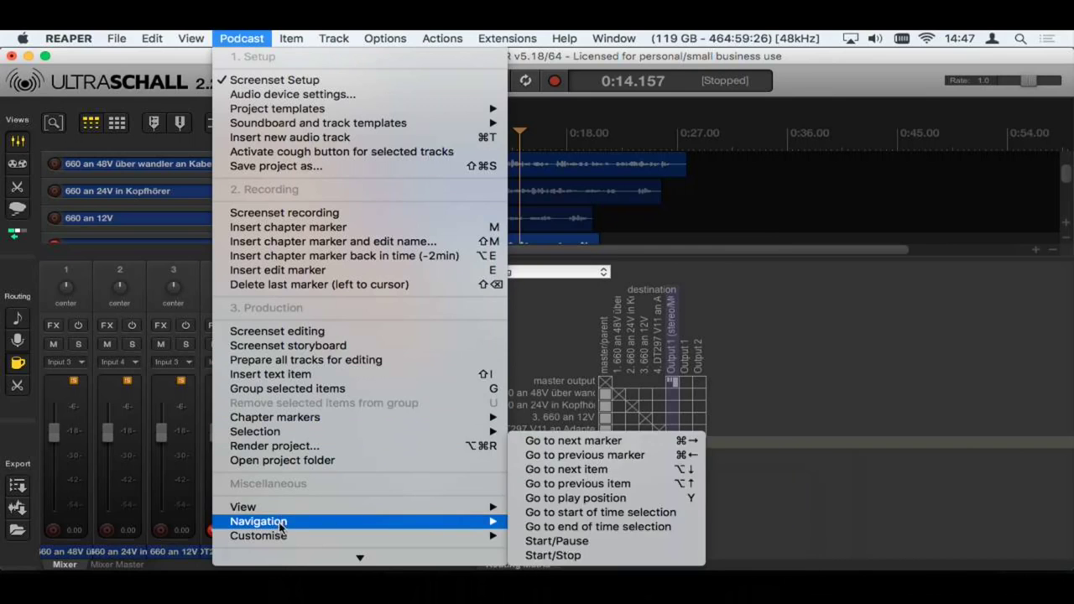
mouse_move(283, 532)
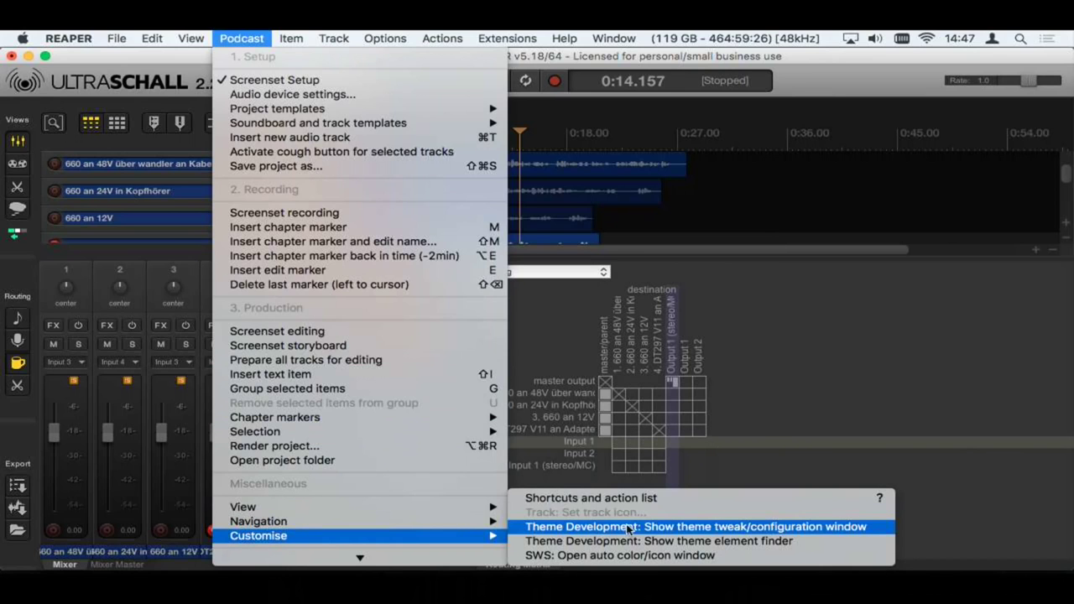
left_click(676, 527)
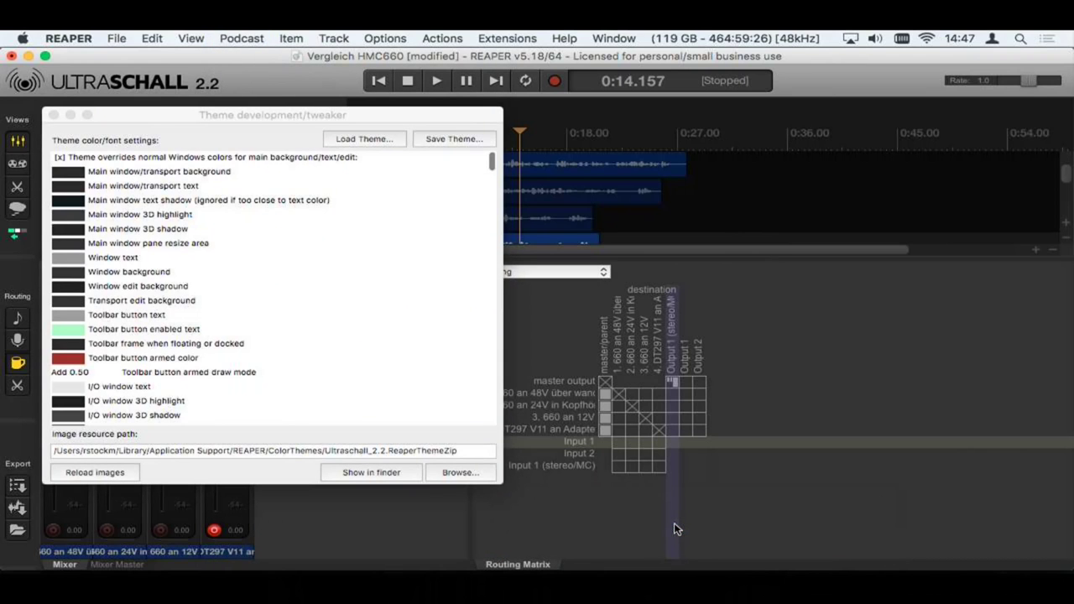
left_click_drag(209, 116, 445, 120)
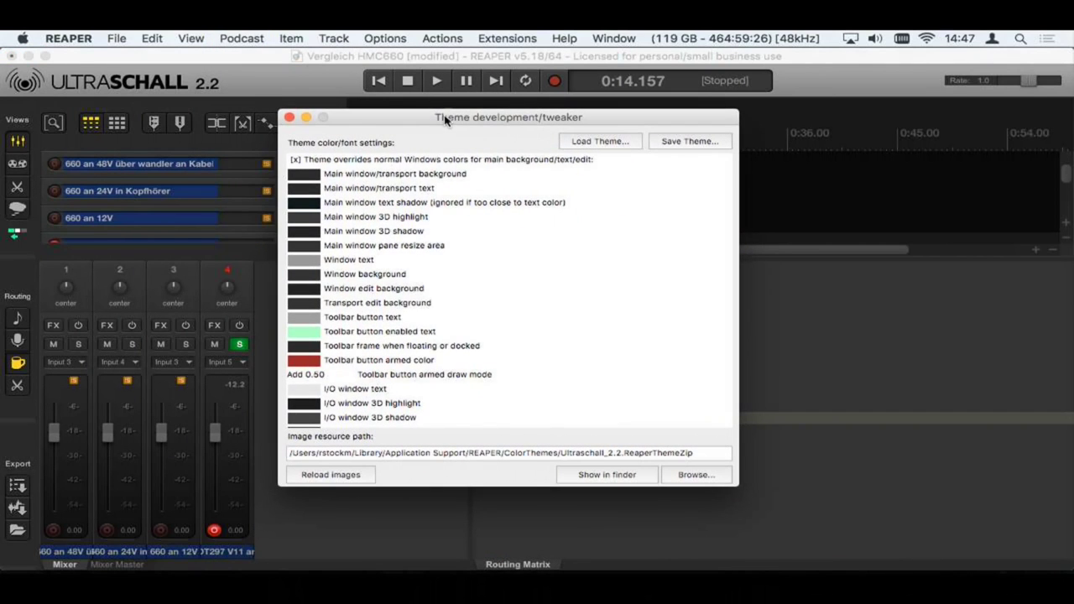
- Look through the theme color and font settings to survey which interface elements can be recolored, returning to the first entries
scroll(443, 302, "down", 10)
scroll(443, 301, "down", 15)
scroll(443, 301, "down", 20)
scroll(443, 301, "down", 20)
scroll(442, 301, "up", 20)
scroll(443, 302, "up", 20)
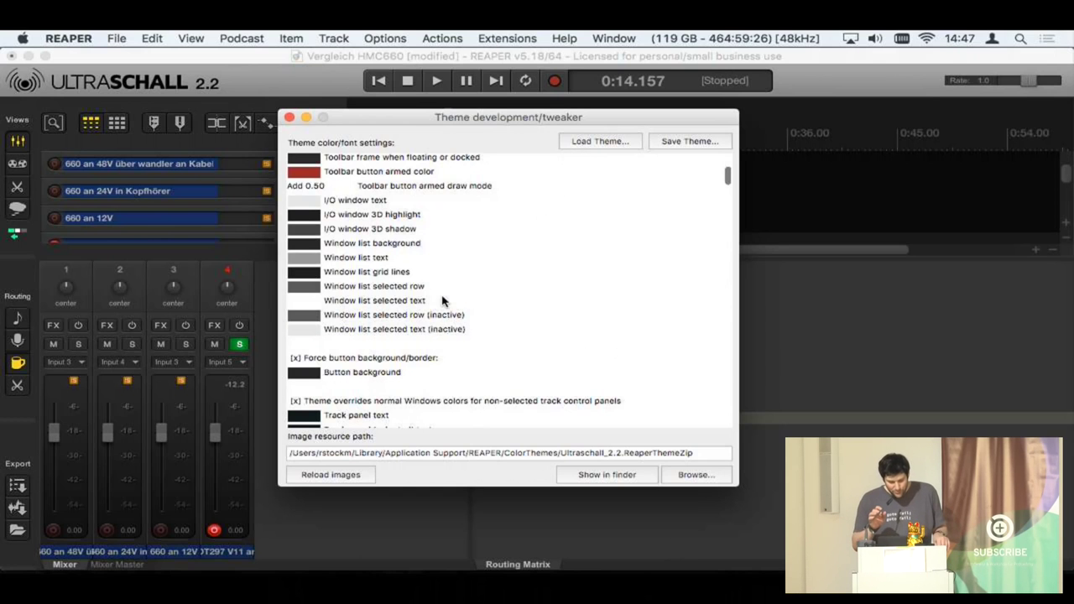
scroll(506, 310, "down", 2)
scroll(506, 309, "up", 1)
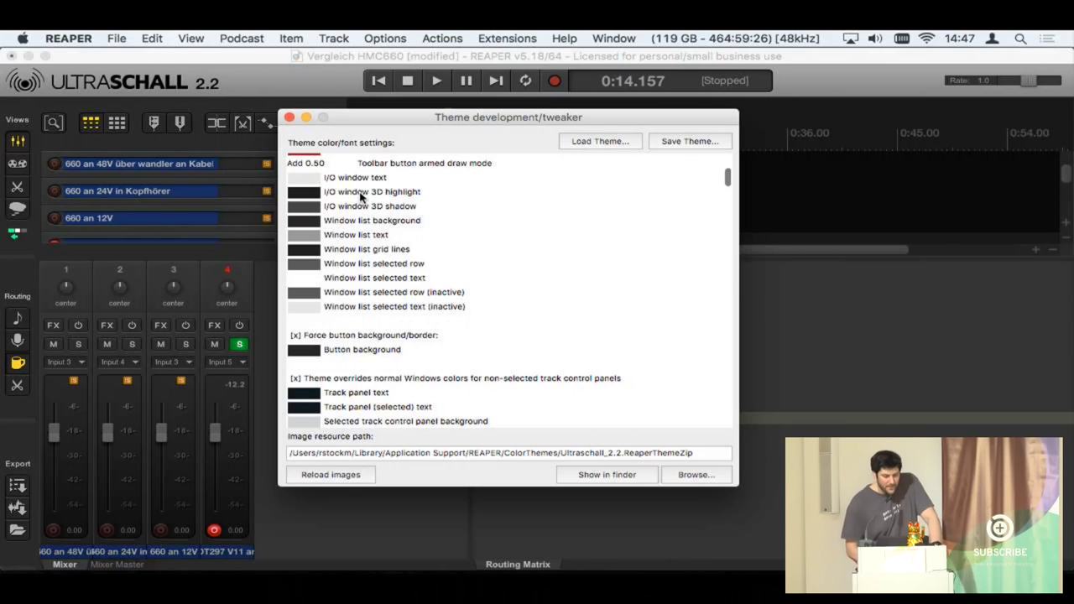
scroll(361, 260, "up", 5)
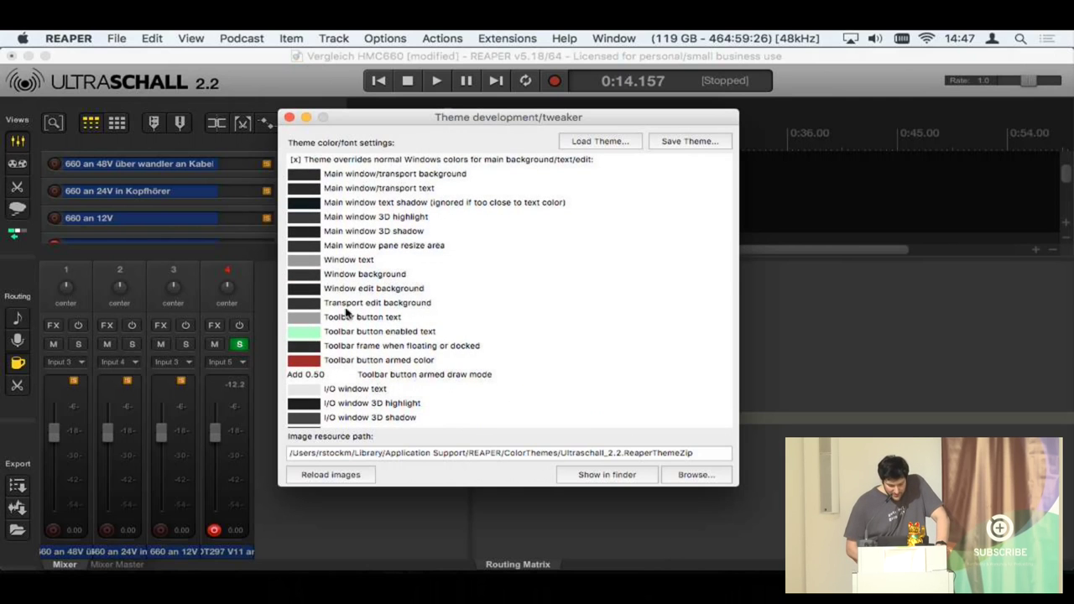
- Set the theme's Window background color to 75 % gray and move the tweaker window to uncover the routing matrix
double_click(304, 282)
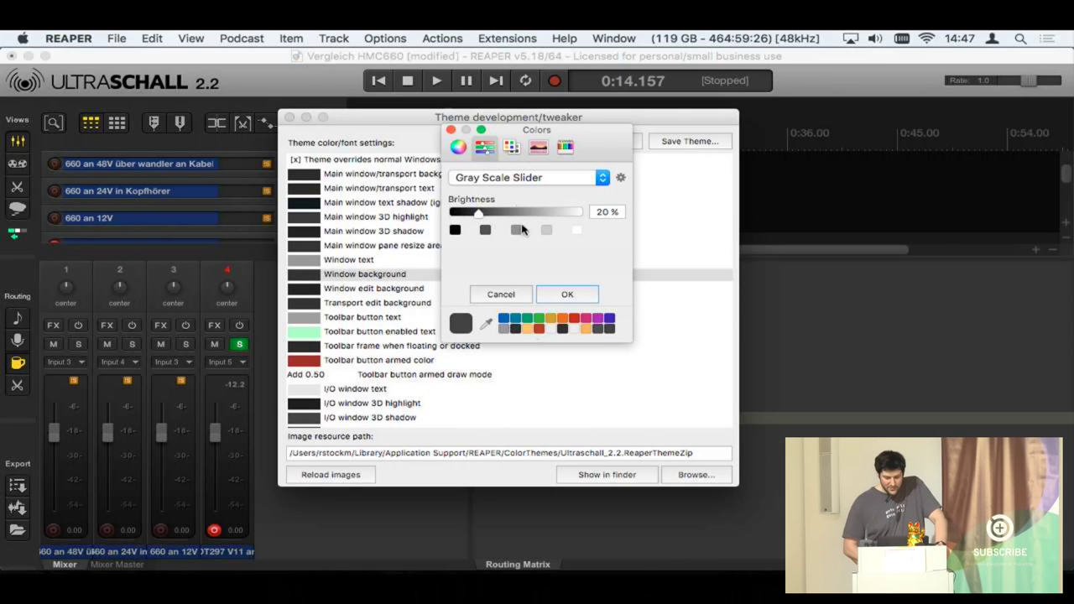
left_click(546, 229)
left_click(559, 295)
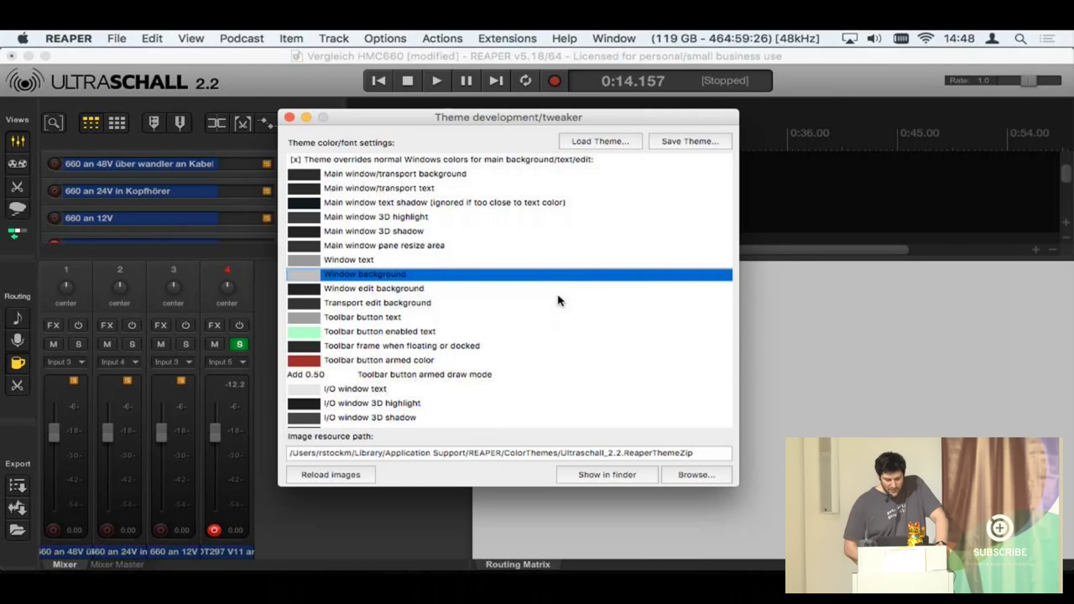
left_click_drag(624, 122, 382, 126)
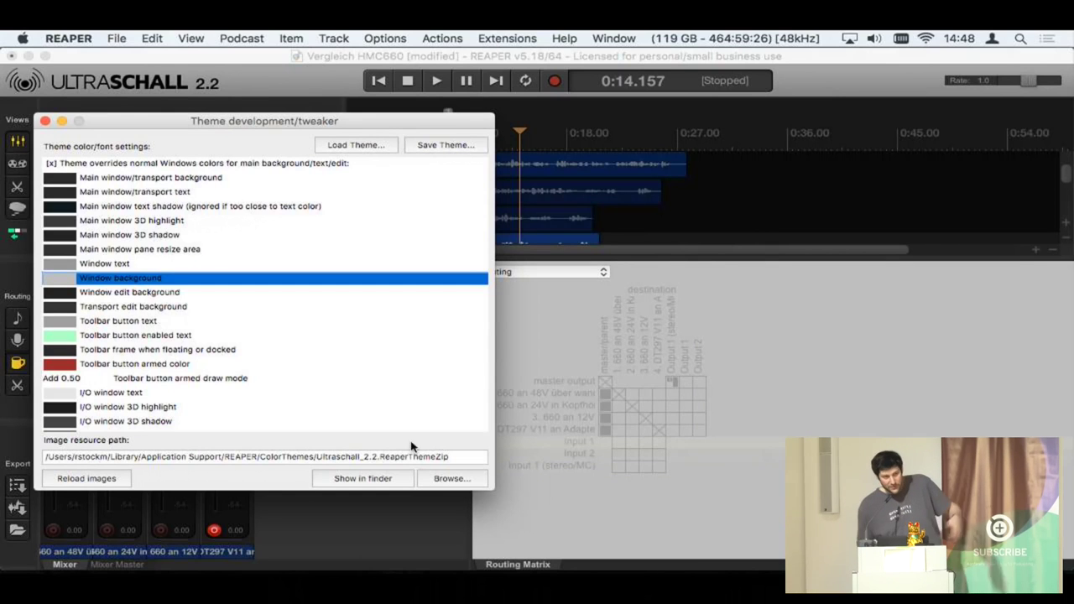
- Darken the theme's Window background color to about 50 % gray
left_click(57, 284)
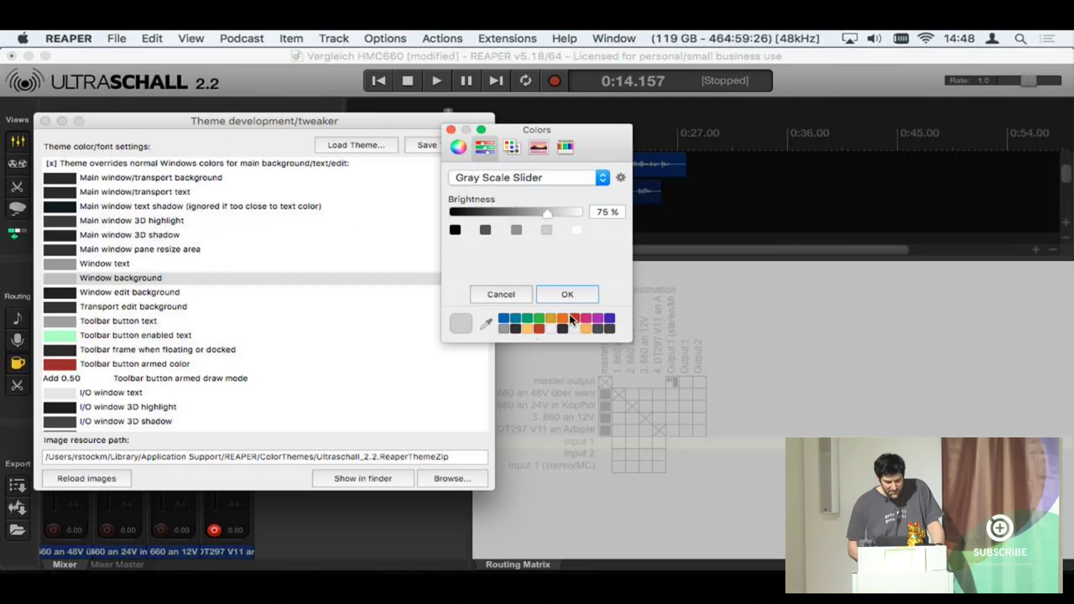
left_click_drag(549, 214, 516, 214)
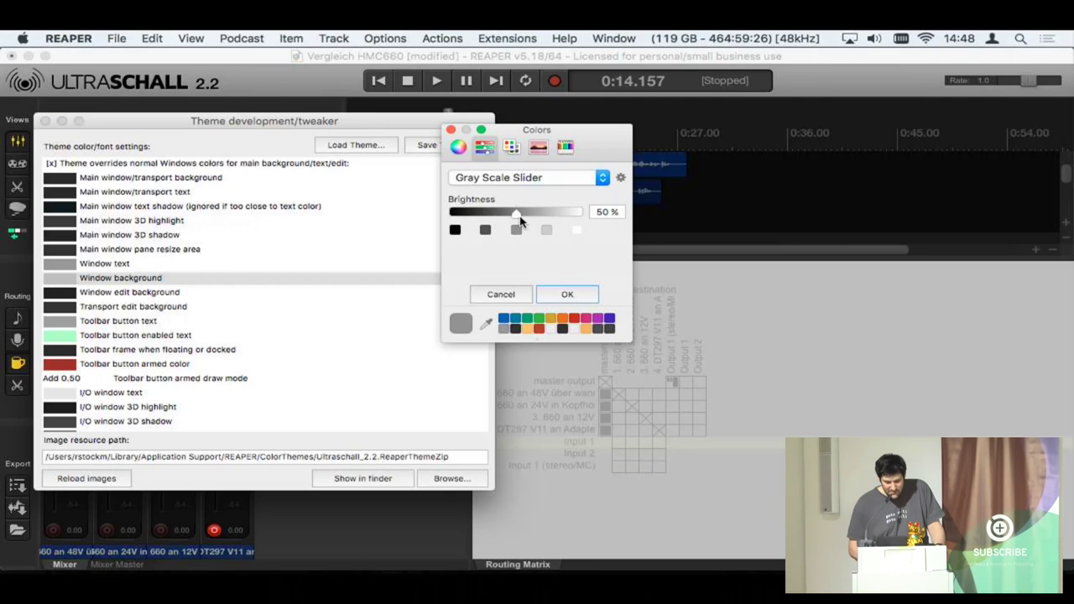
left_click(557, 296)
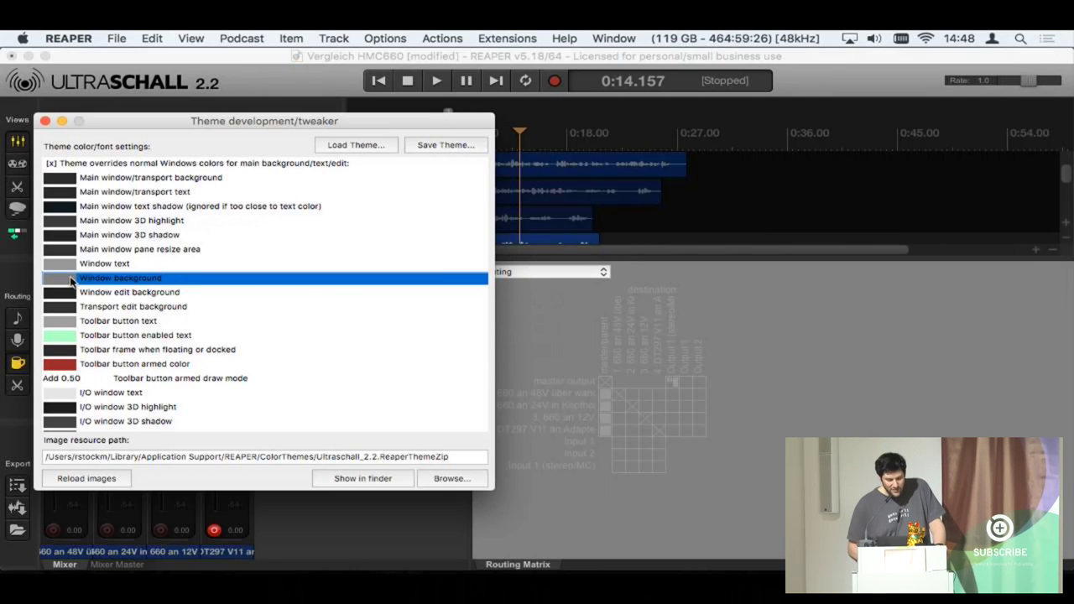
- Set the theme's Window background color to the green swatch
left_click(70, 285)
left_click(554, 323)
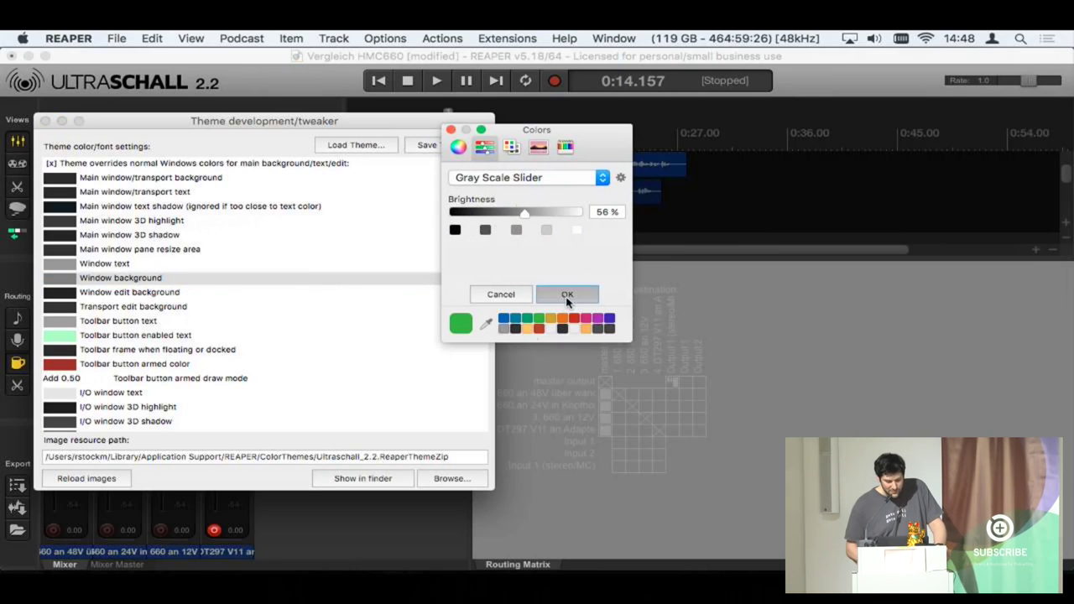
left_click(565, 296)
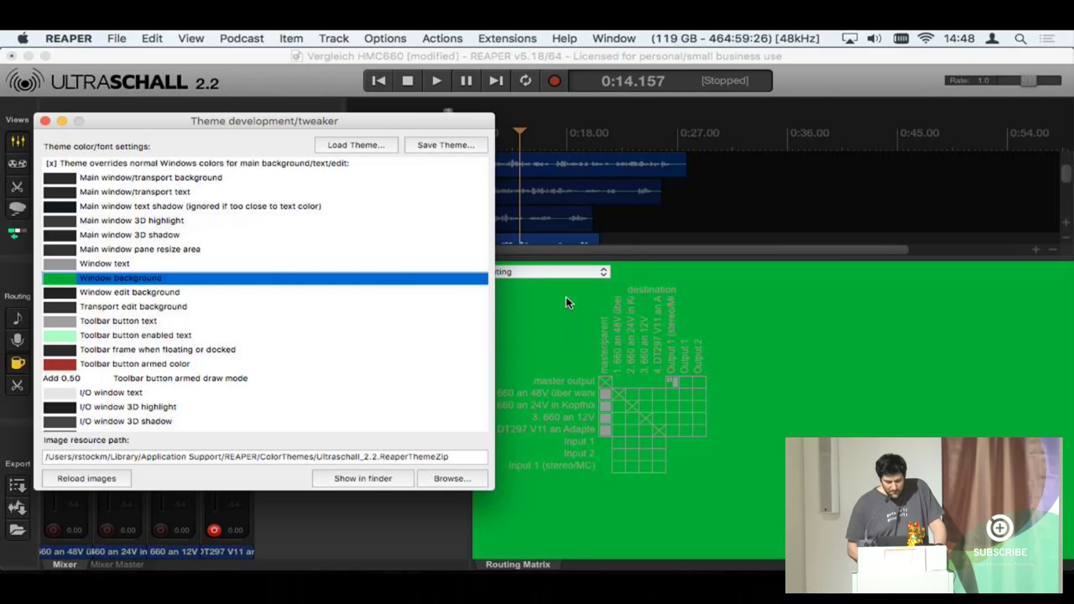
- Set the theme's Window background color to a gray of 20 % brightness
double_click(66, 282)
left_click(485, 230)
double_click(602, 212)
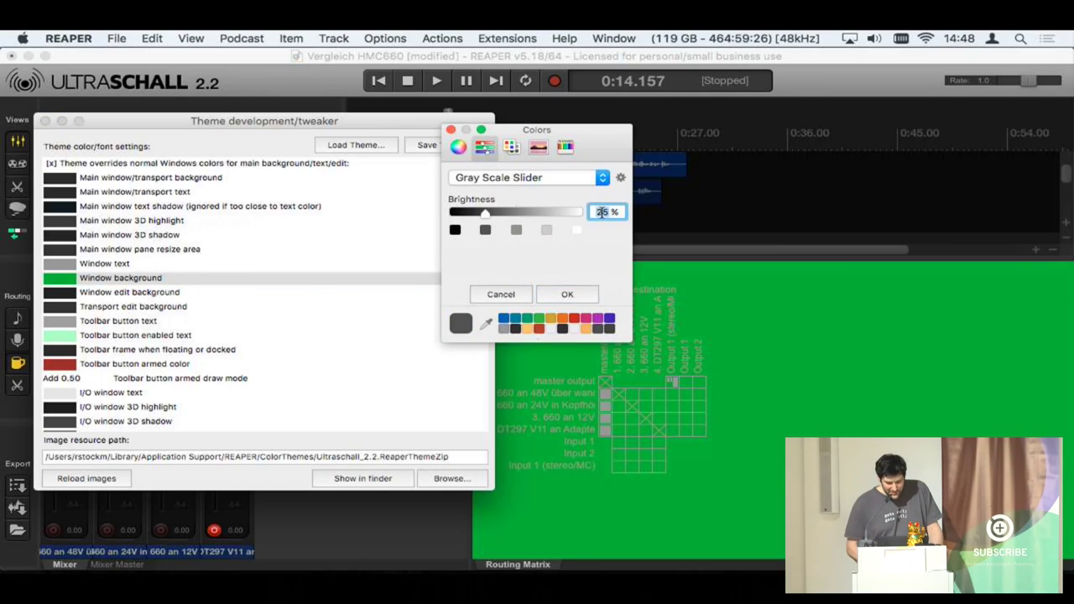
type("20")
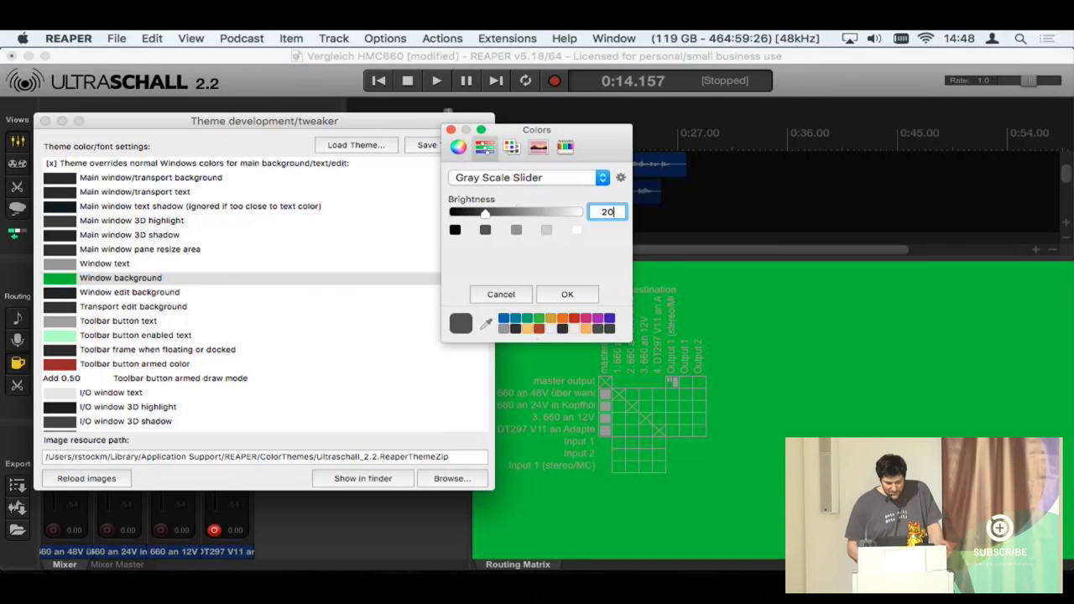
left_click(568, 294)
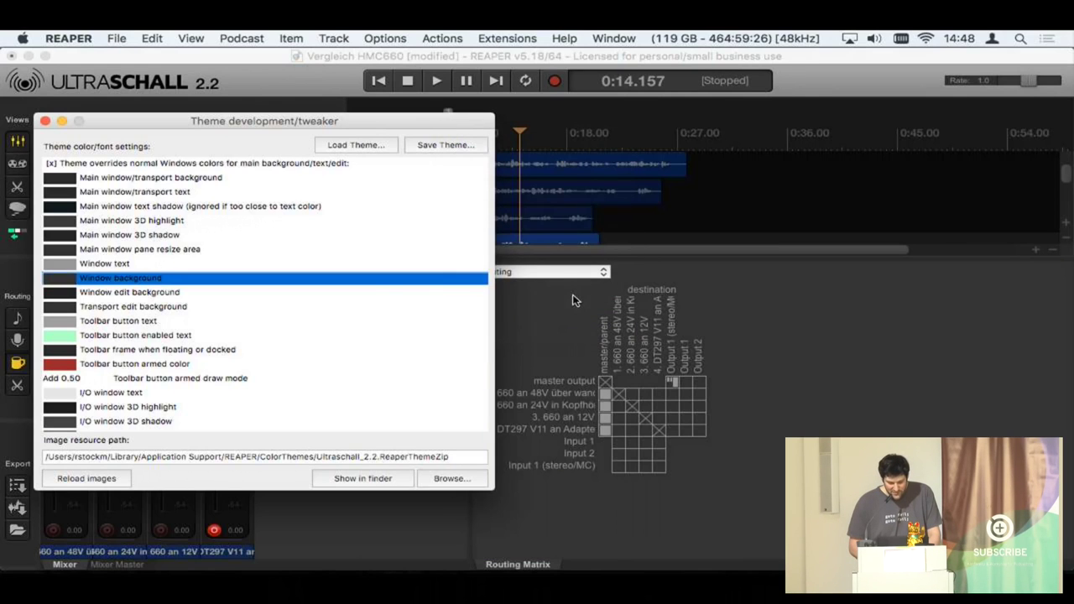
- Look through the theme tweaker's color list as far as the track control panel colors, and close the tweaker window
left_click_drag(73, 119, 471, 132)
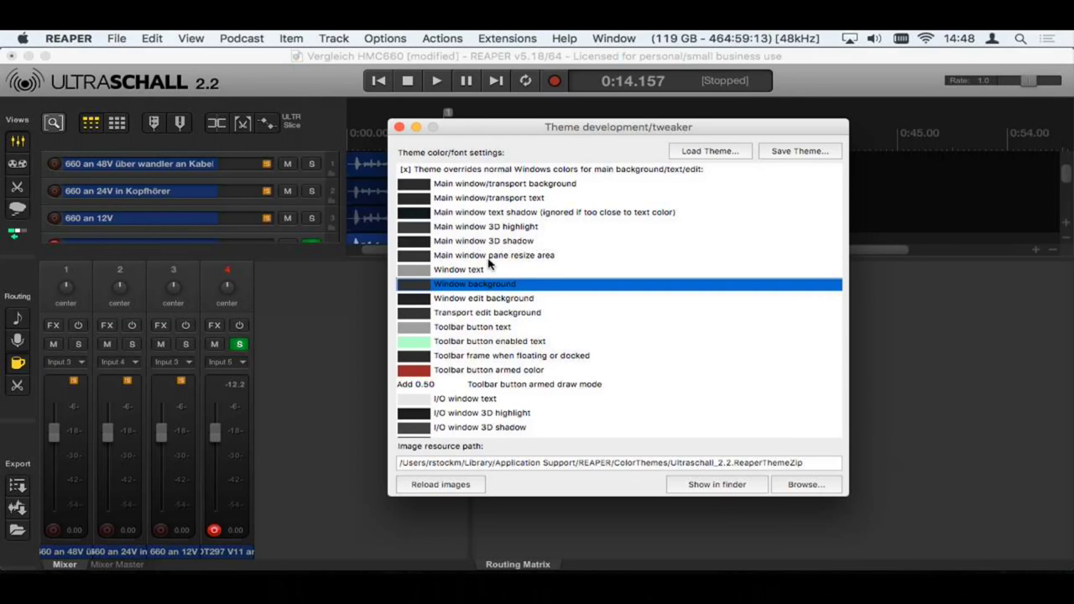
scroll(490, 263, "down", 5)
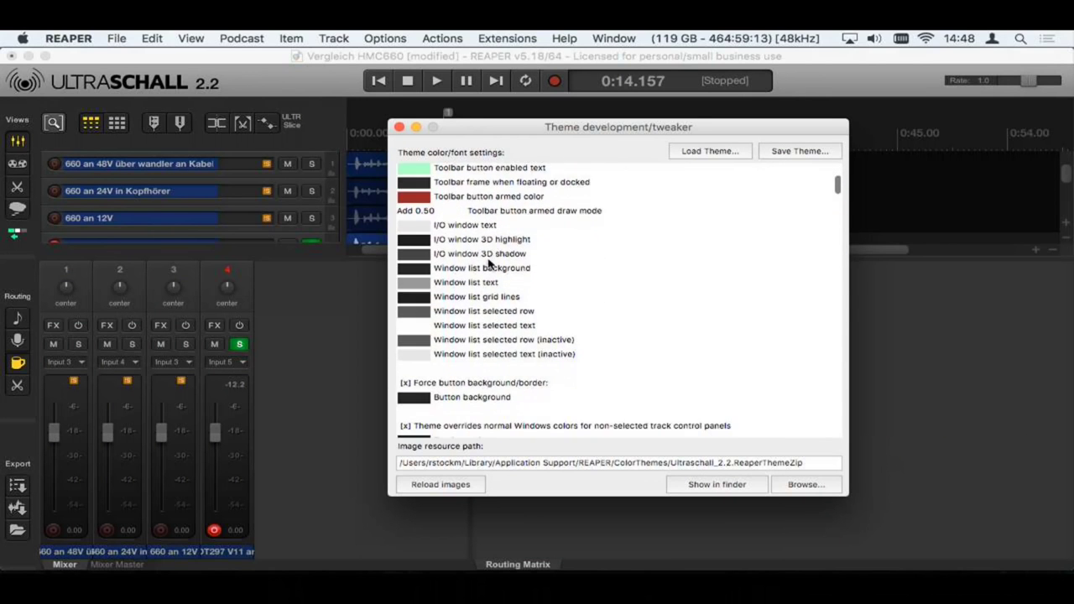
scroll(501, 306, "down", 3)
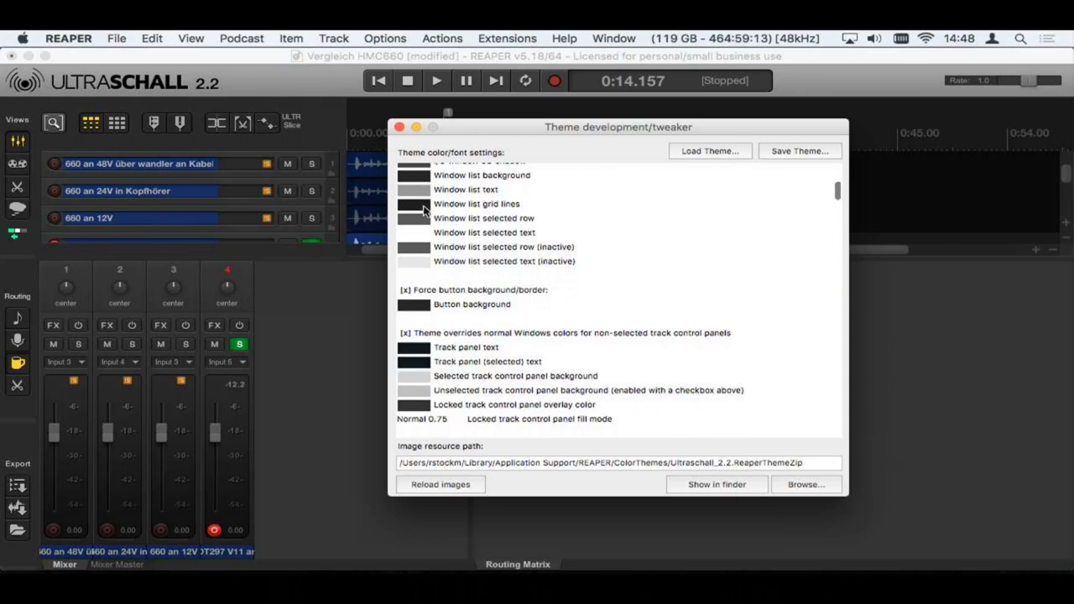
scroll(437, 214, "up", 1)
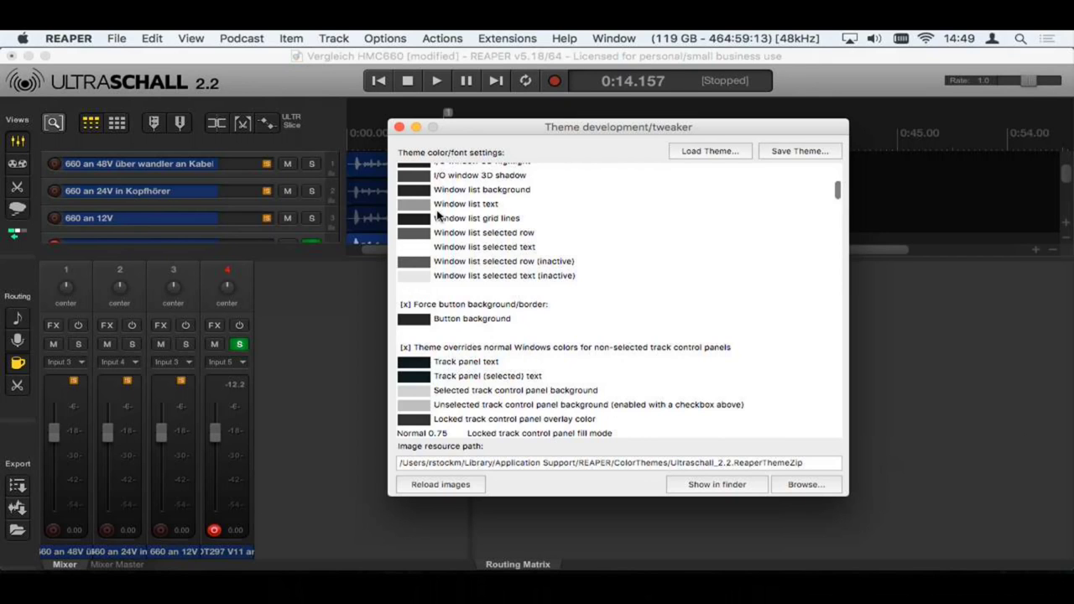
left_click(399, 126)
- Open the theme element finder and highlight where the Empty mixer list area color is used
left_click(242, 39)
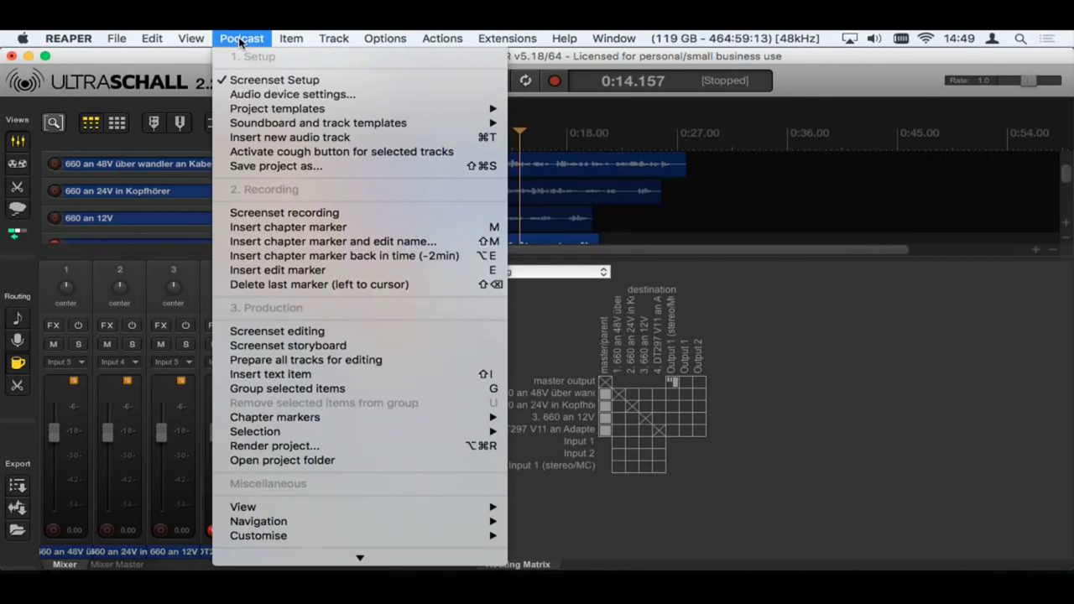
mouse_move(267, 536)
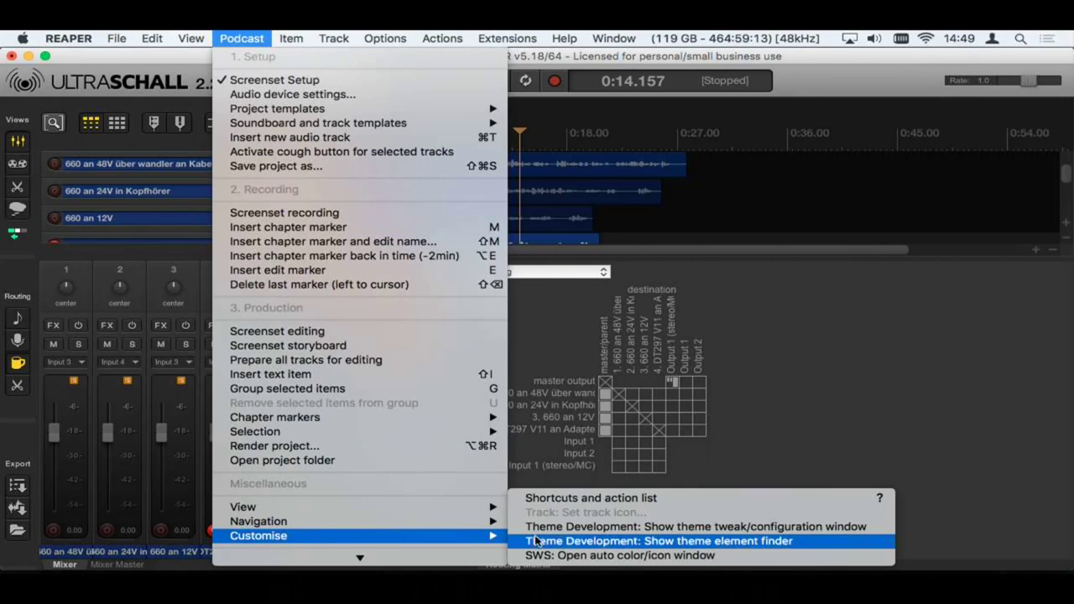
left_click(608, 541)
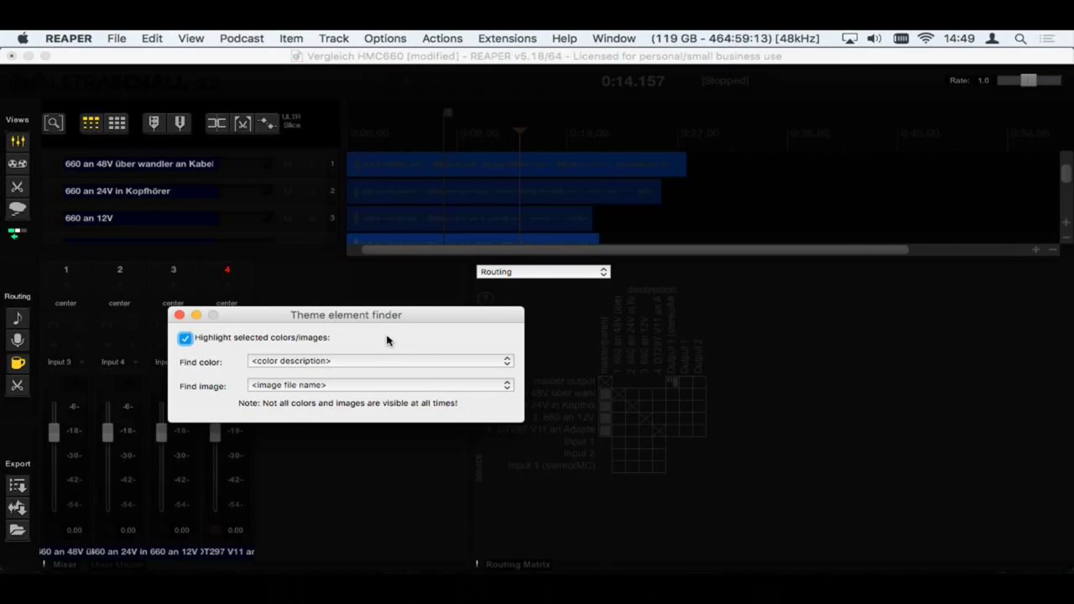
left_click_drag(384, 325, 561, 329)
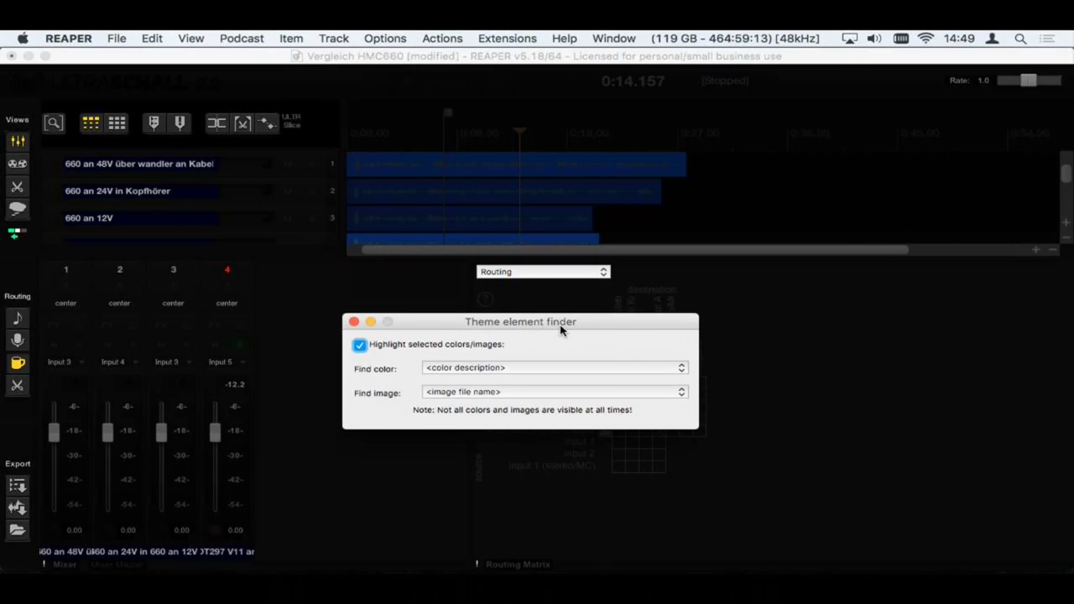
left_click(503, 369)
left_click(500, 447)
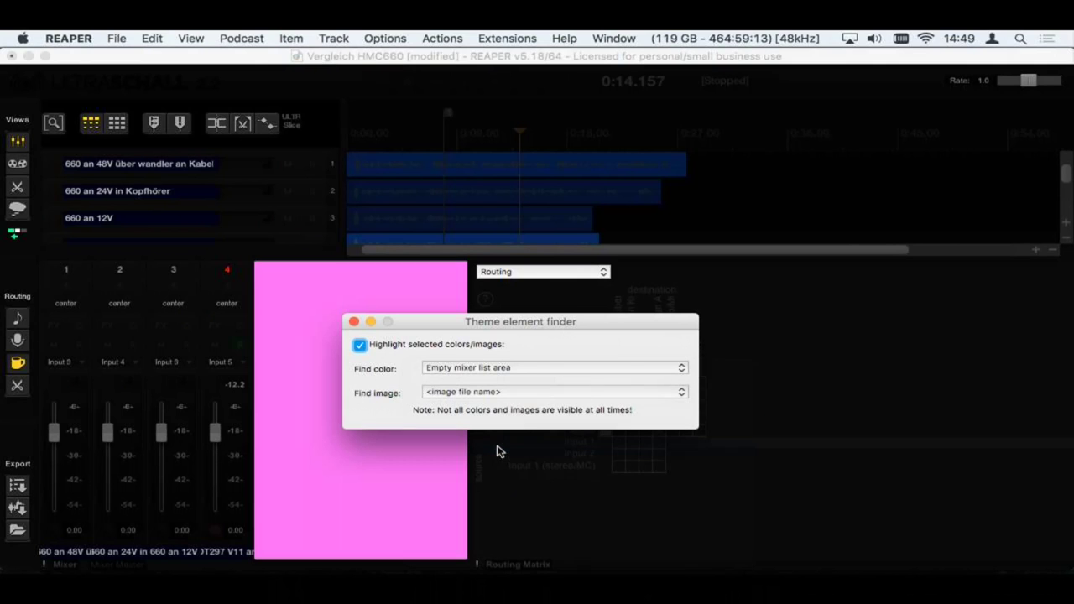
- Try highlighting further colors in the element finder, from Envelope: Audio hardware output pan to Fader background when in inactive touch/latch
left_click(547, 373)
left_click(538, 419)
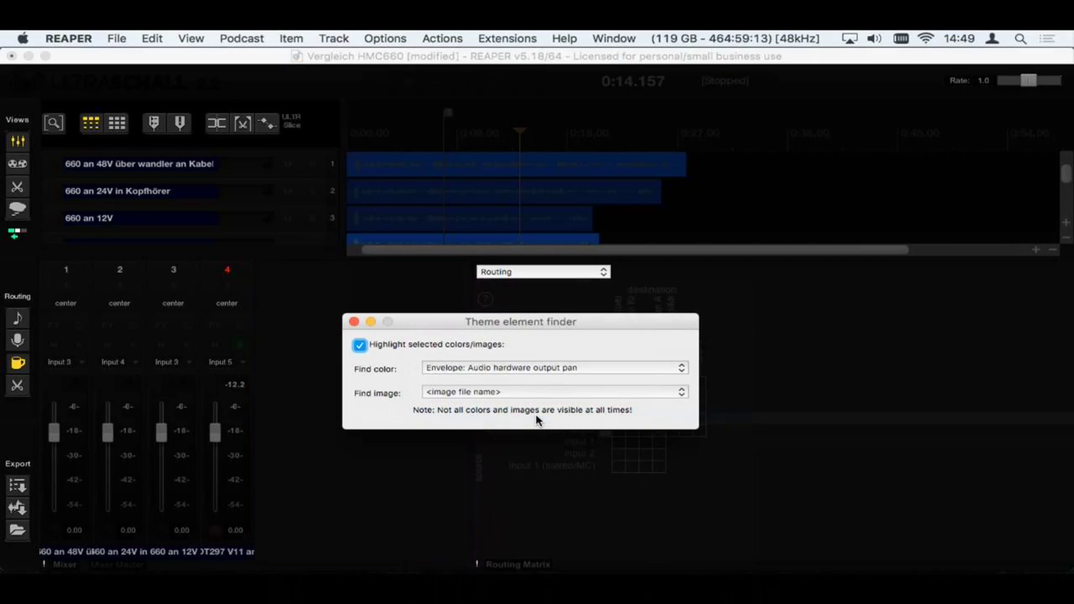
left_click(547, 370)
left_click(518, 447)
left_click(544, 370)
left_click(521, 456)
left_click(523, 366)
left_click(515, 471)
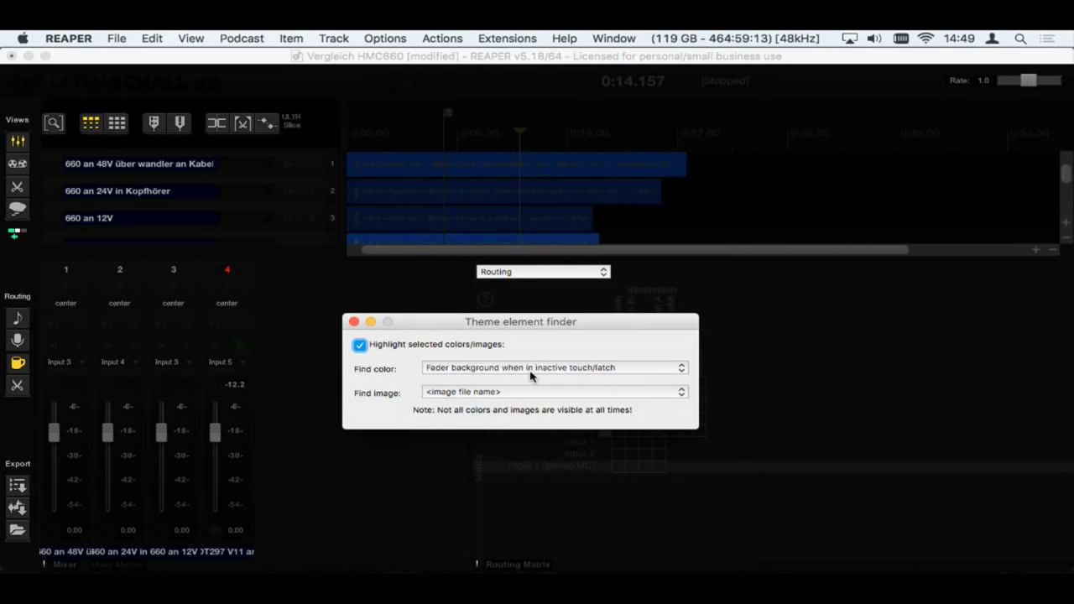
- Highlight the Empty mixer list area again and the Edit cursor color, and close the element finder
left_click(530, 374)
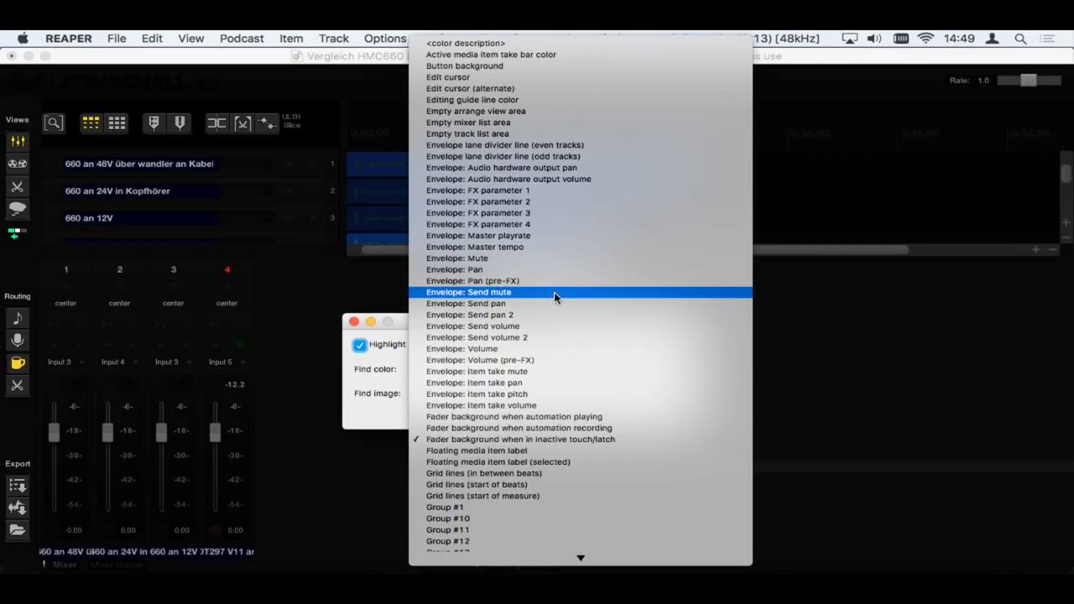
left_click(532, 121)
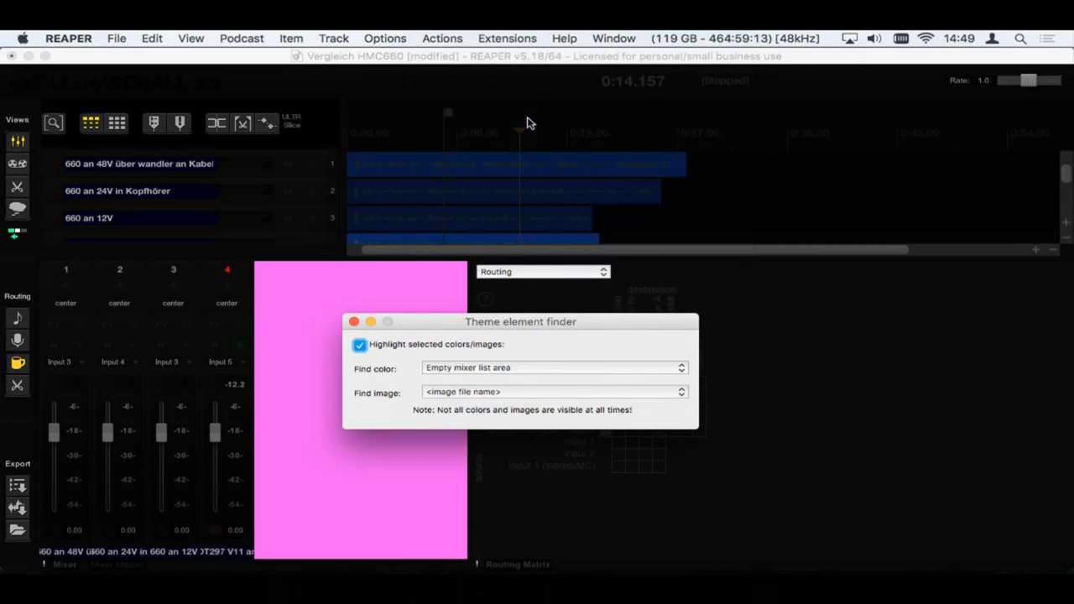
left_click(495, 369)
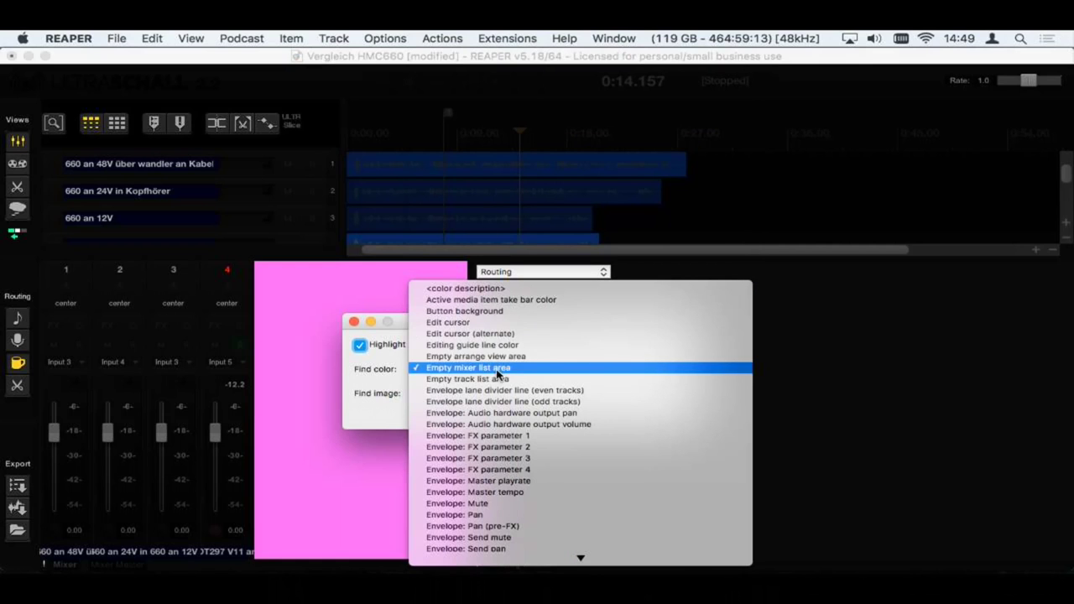
left_click(520, 322)
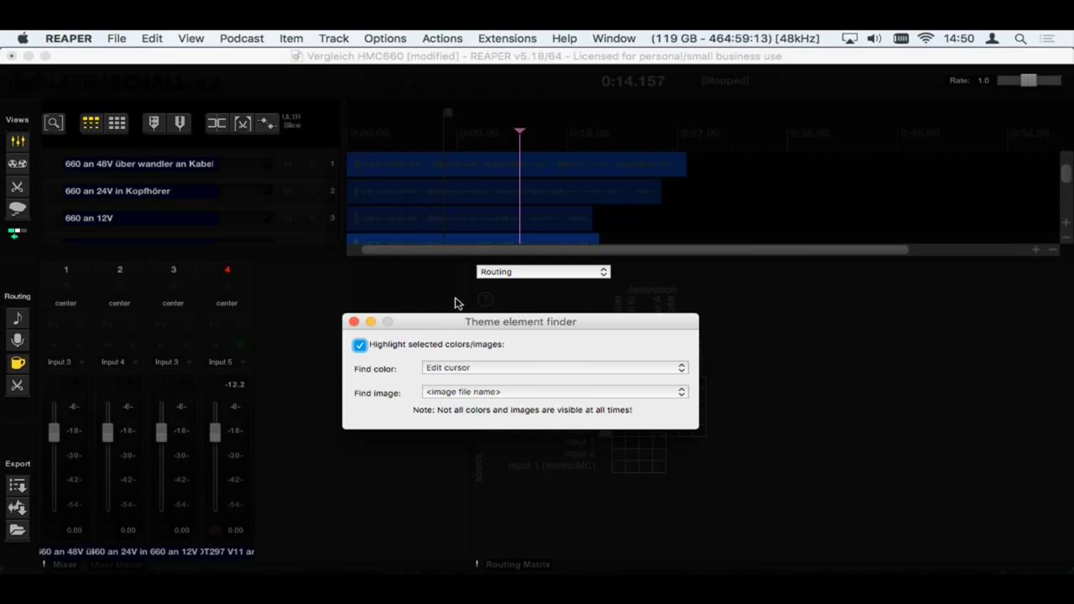
left_click(354, 323)
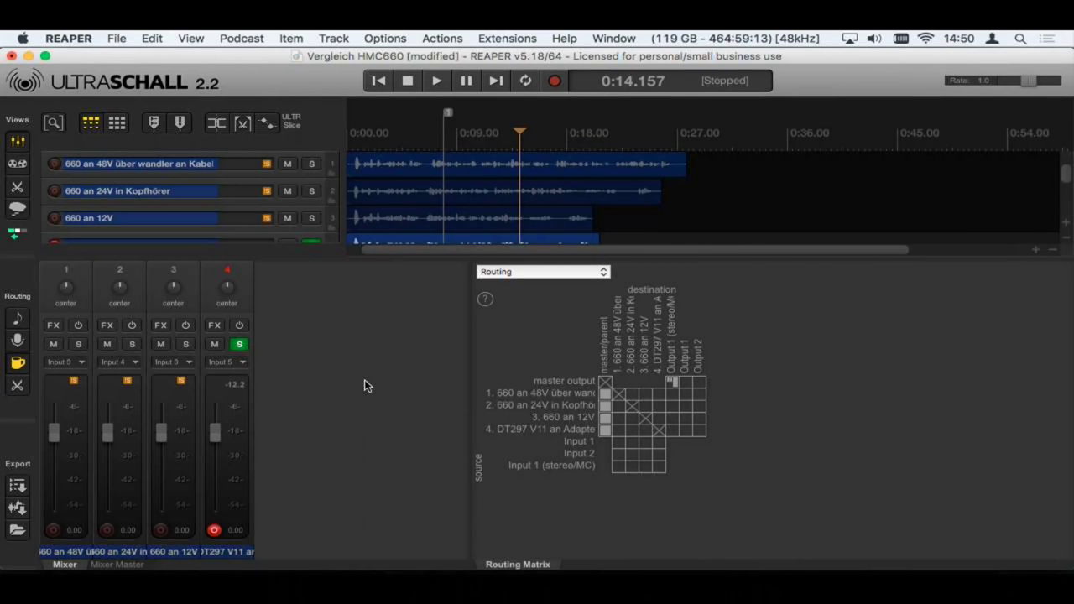
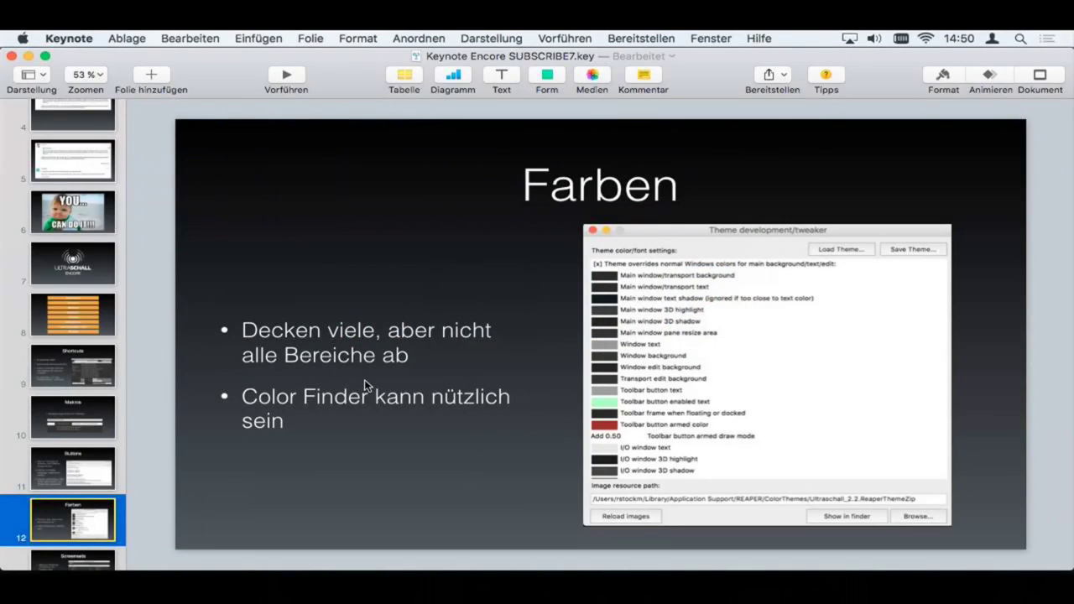
- Show the Screensets slide of the Keynote presentation, and switch back to REAPER
scroll(67, 470, "down", 2)
left_click(63, 475)
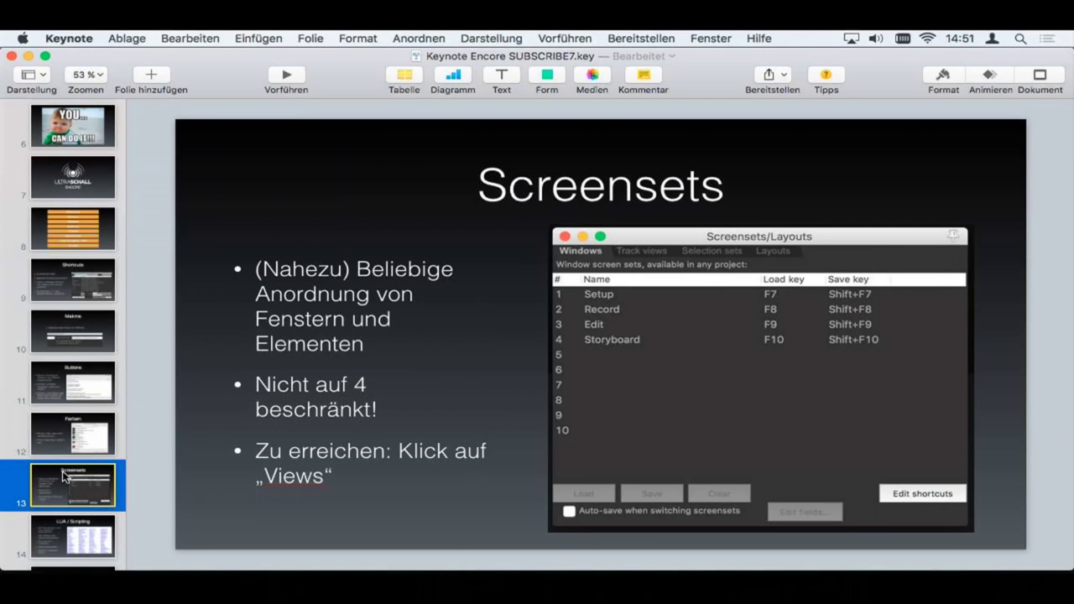
key("super+Tab")
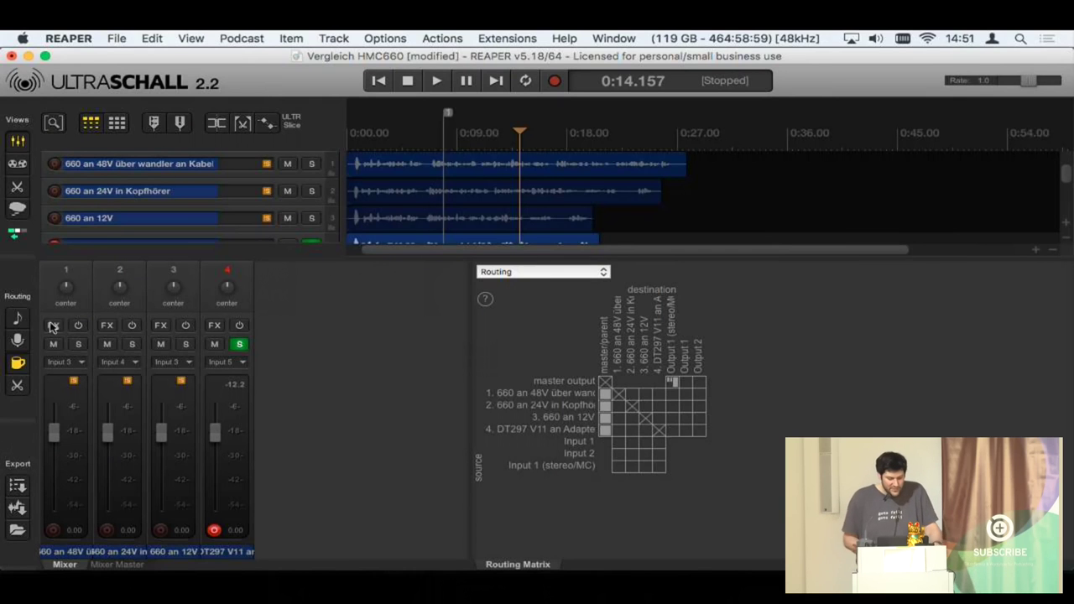
- Cycle through the Recording and Storyboard screensets, ending on the Setup screenset
scroll(15, 288, "up", 1)
scroll(14, 289, "up", 2)
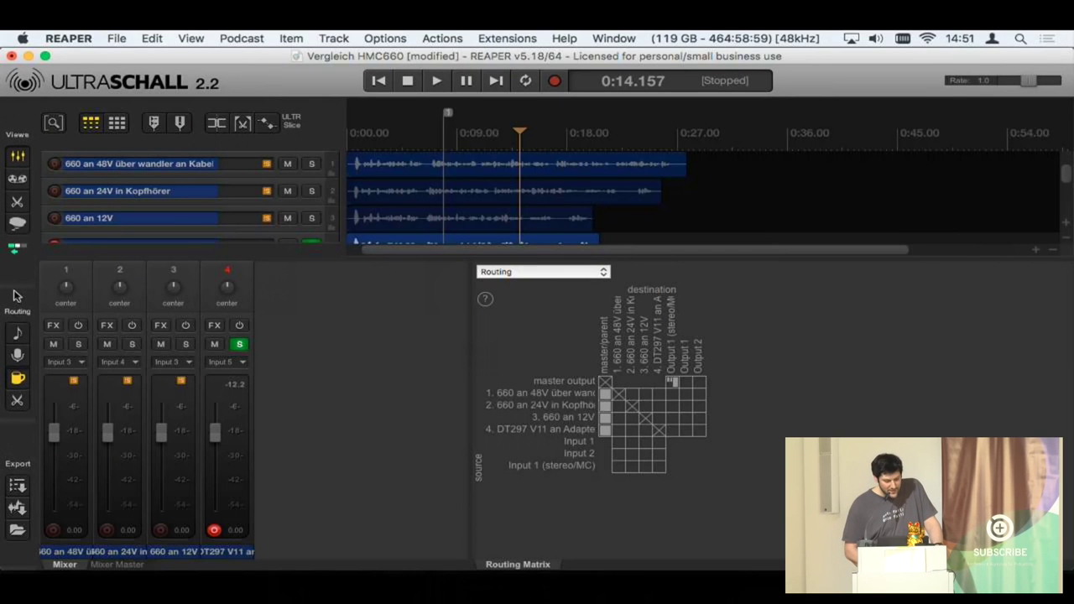
left_click(21, 188)
left_click(19, 209)
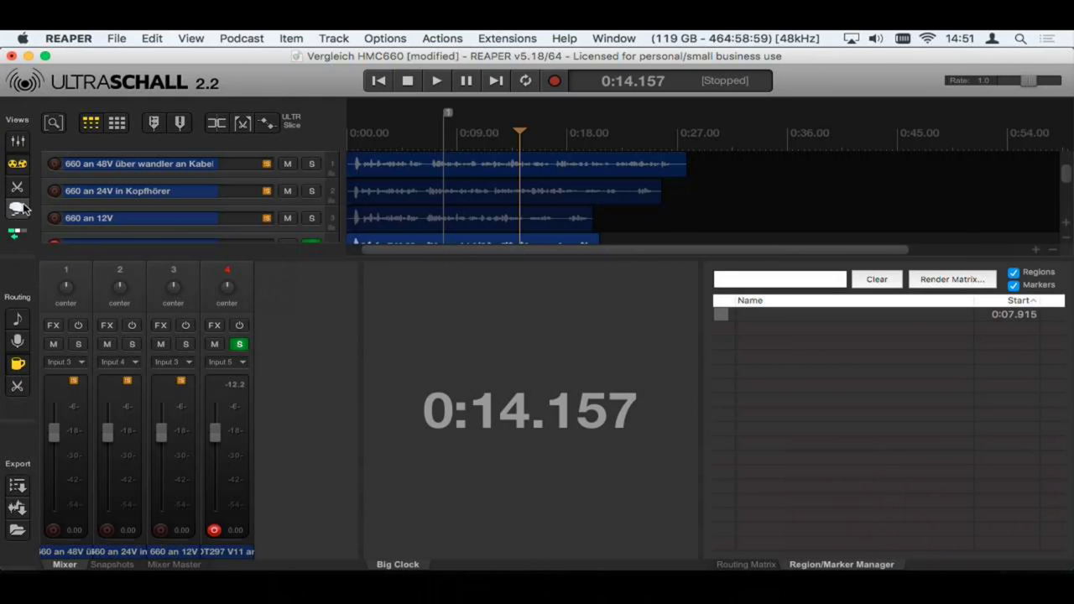
left_click(584, 357)
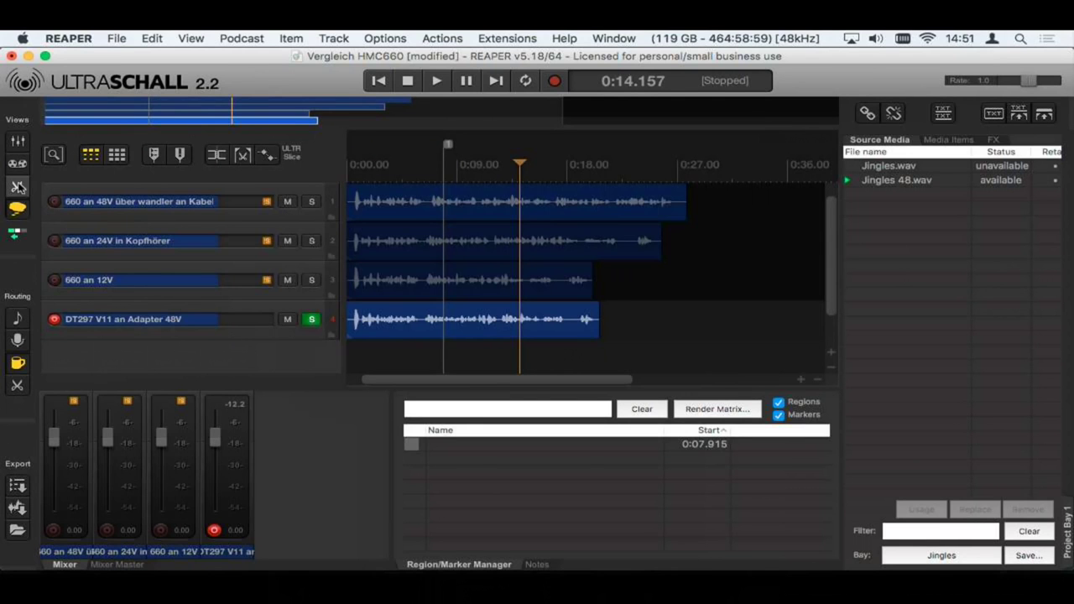
left_click(20, 168)
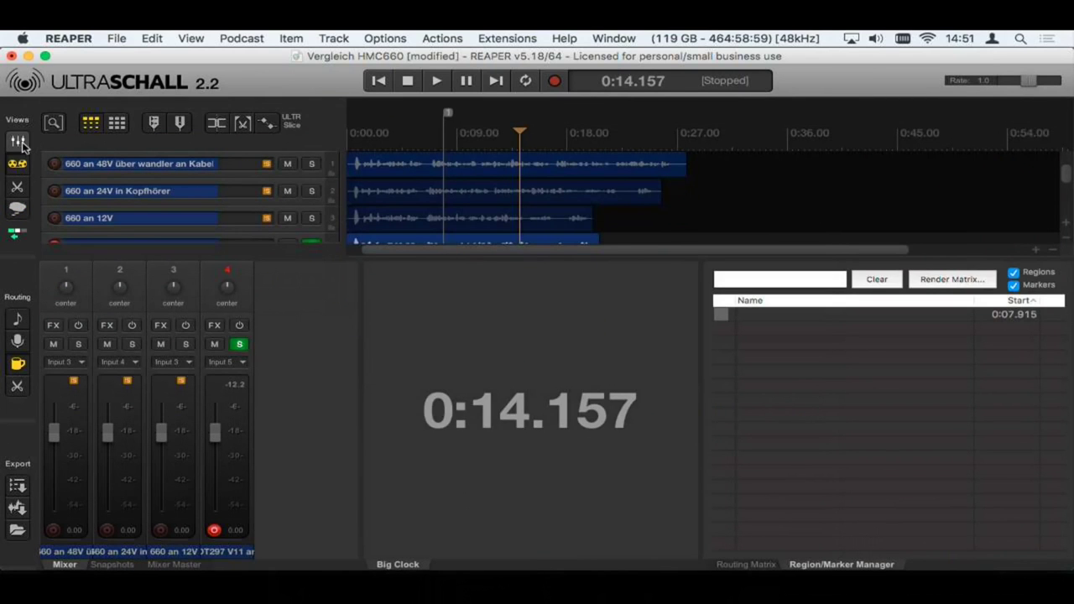
left_click(21, 144)
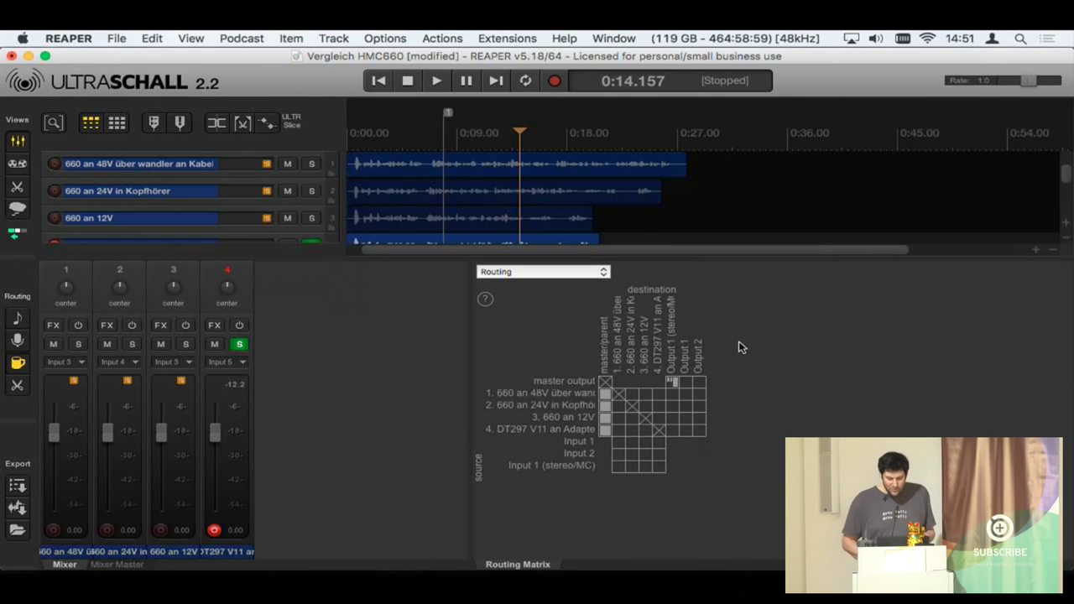
- Load the Recording screenset and enlarge the track area by lowering the divider above the mixer and Big Clock
left_click(16, 165)
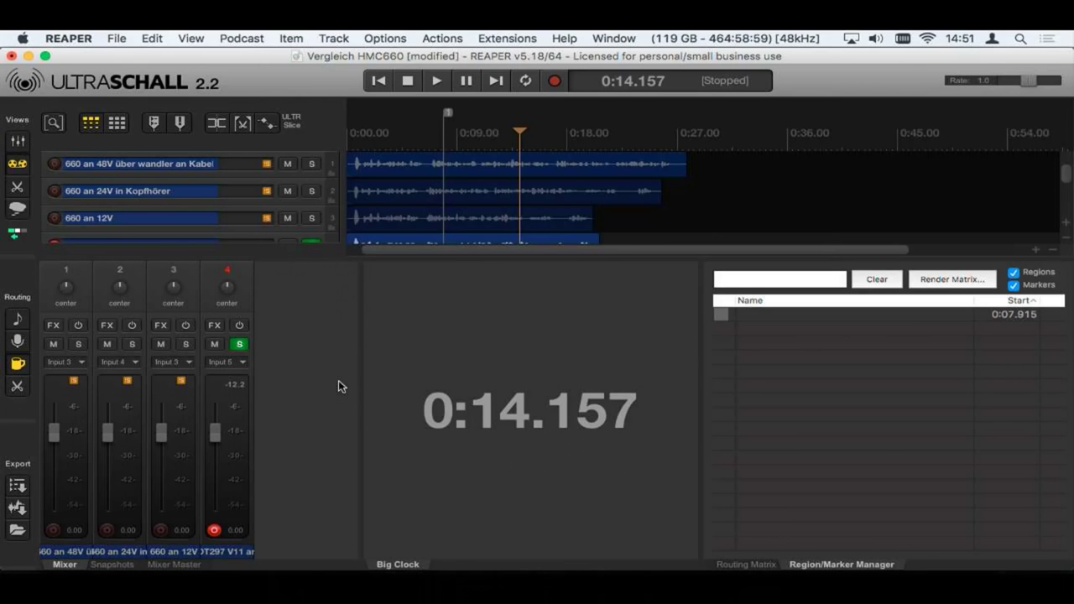
left_click_drag(344, 259, 337, 371)
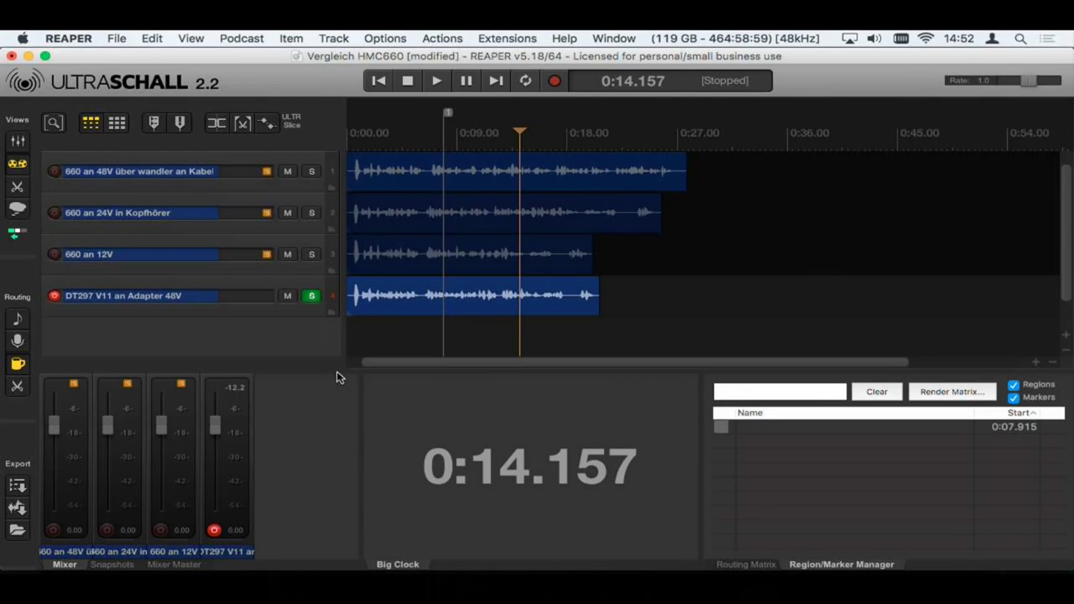
- Open the Screensets/Layouts window to read the window sets with their load and save keys, and close it
left_click(25, 123)
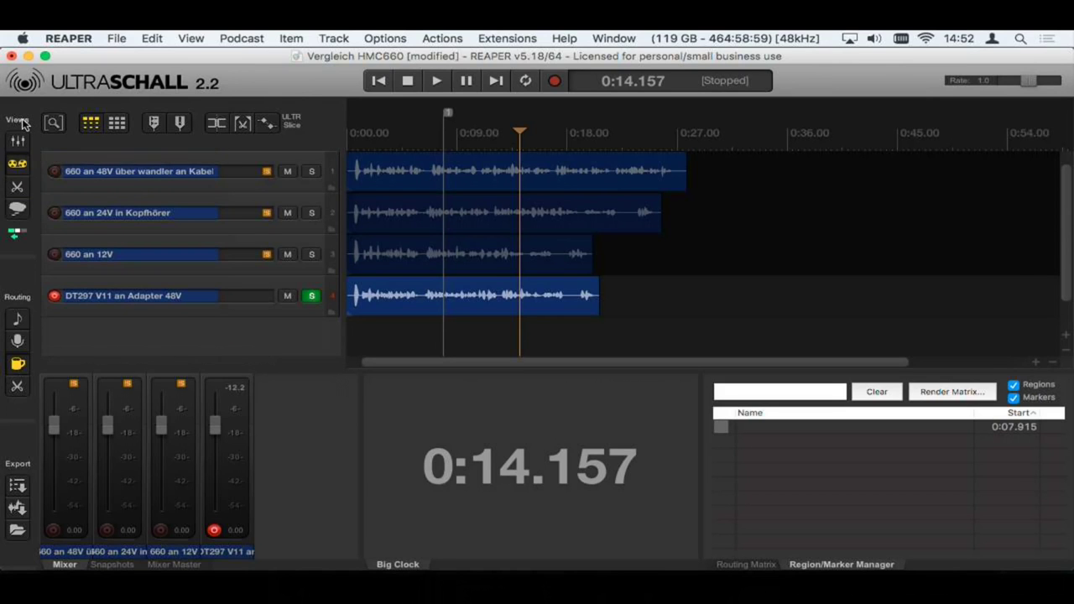
left_click_drag(743, 80, 534, 182)
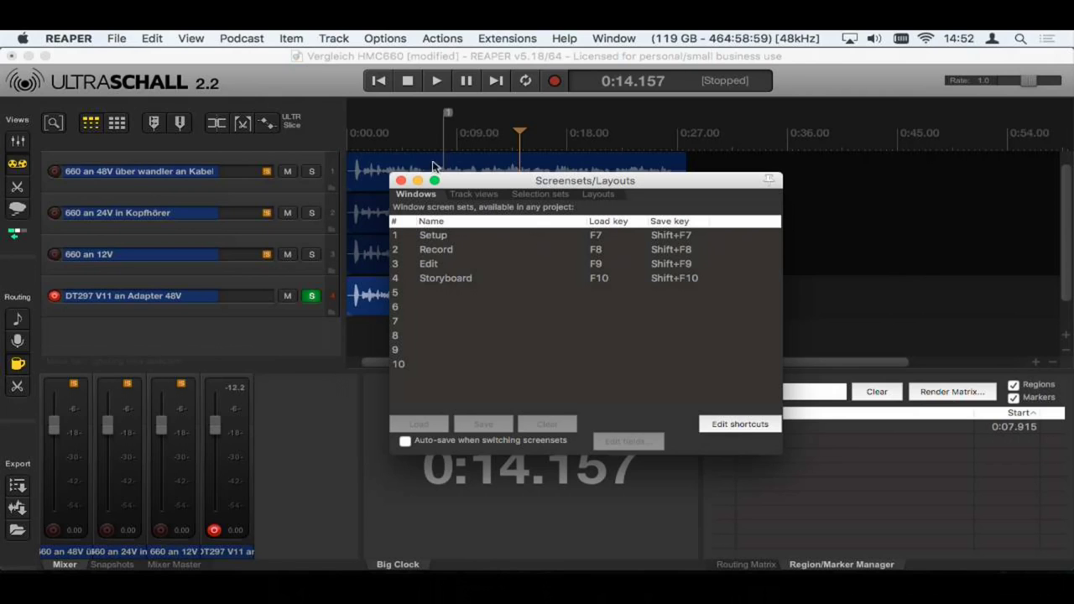
left_click(401, 181)
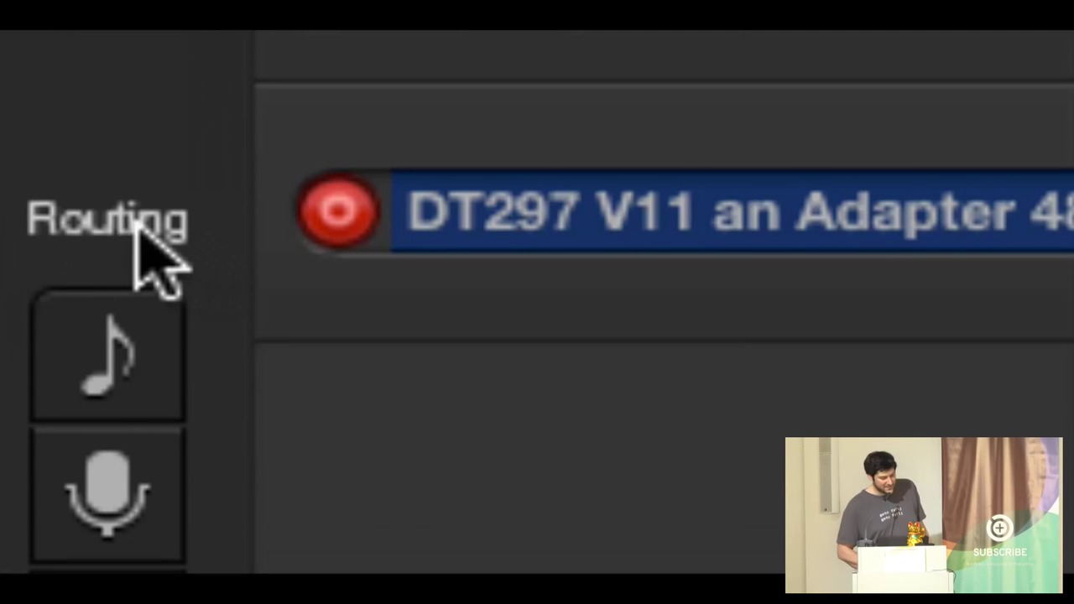
left_click(48, 334)
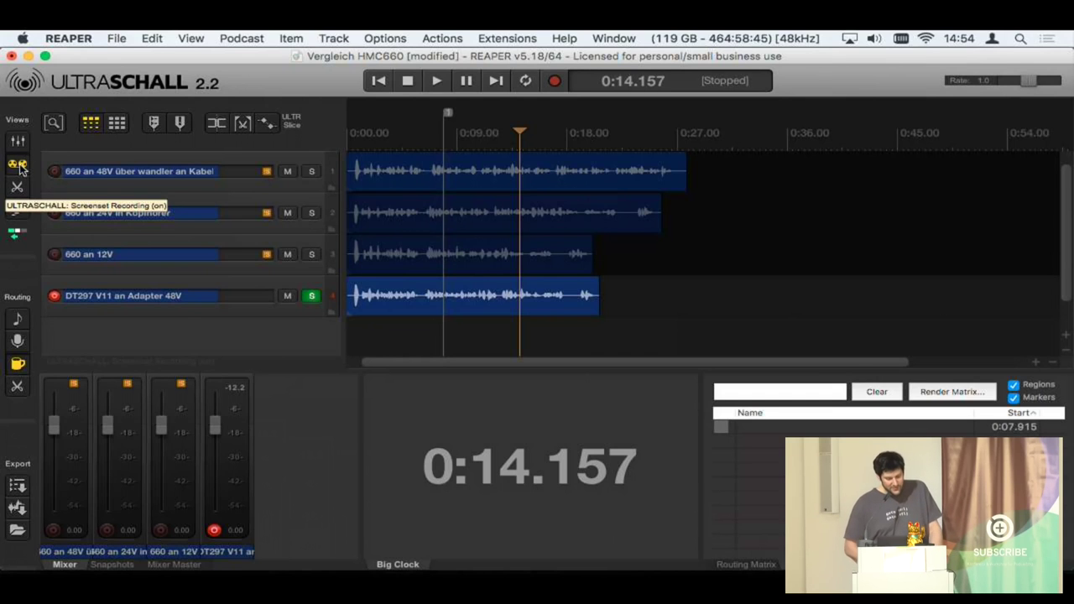
- Move the Routing Matrix from the Region/Marker Manager's docker into the one with the Big Clock
left_click(747, 565)
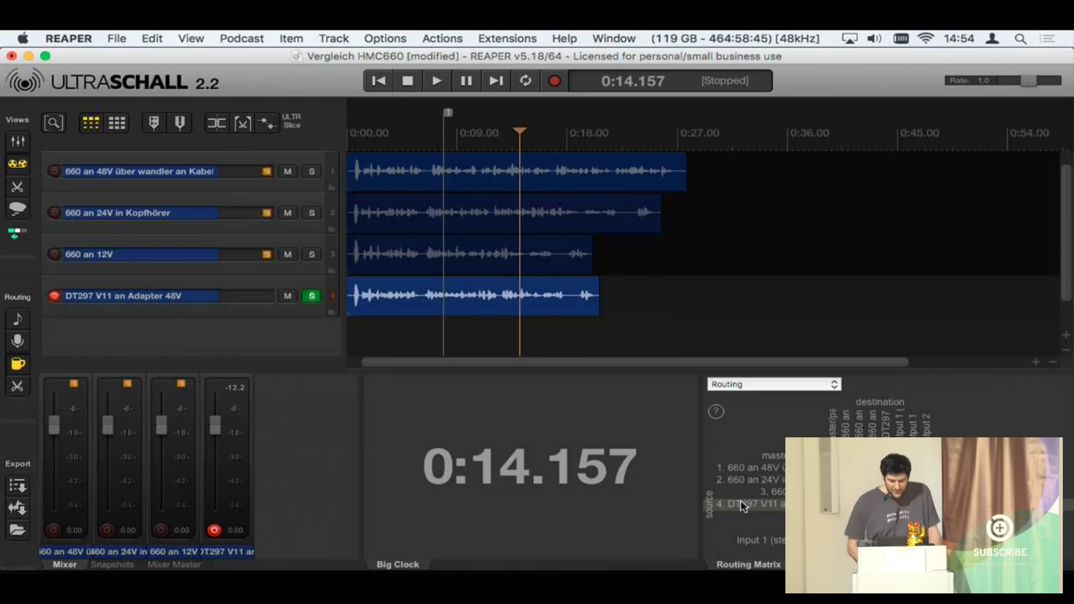
left_click(434, 568)
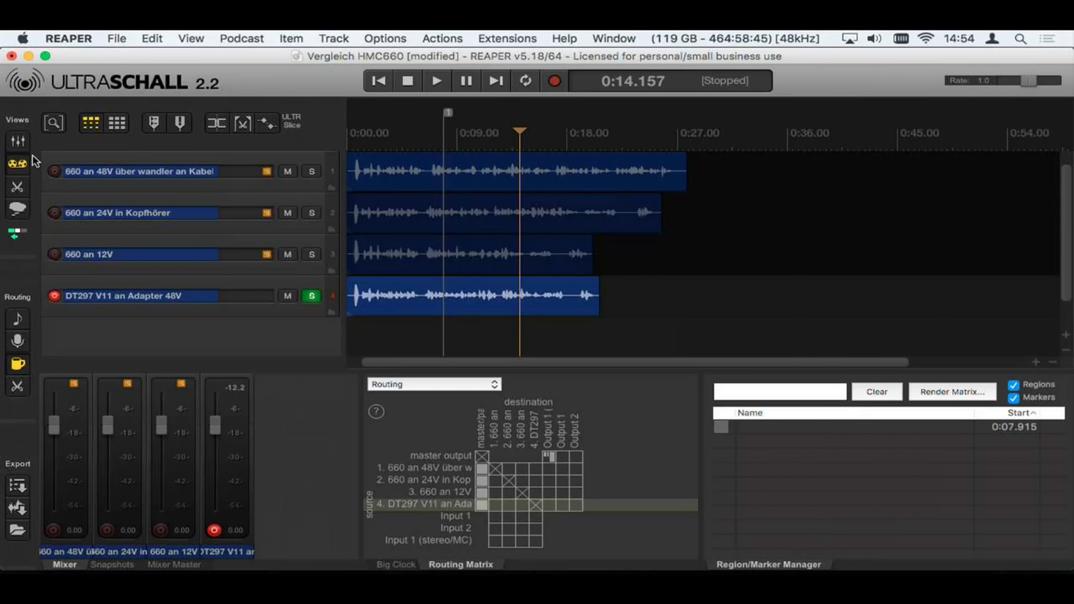
- Check the save keys in the Screensets/Layouts window and save the current window arrangement as screenset 2, Record
left_click(21, 124)
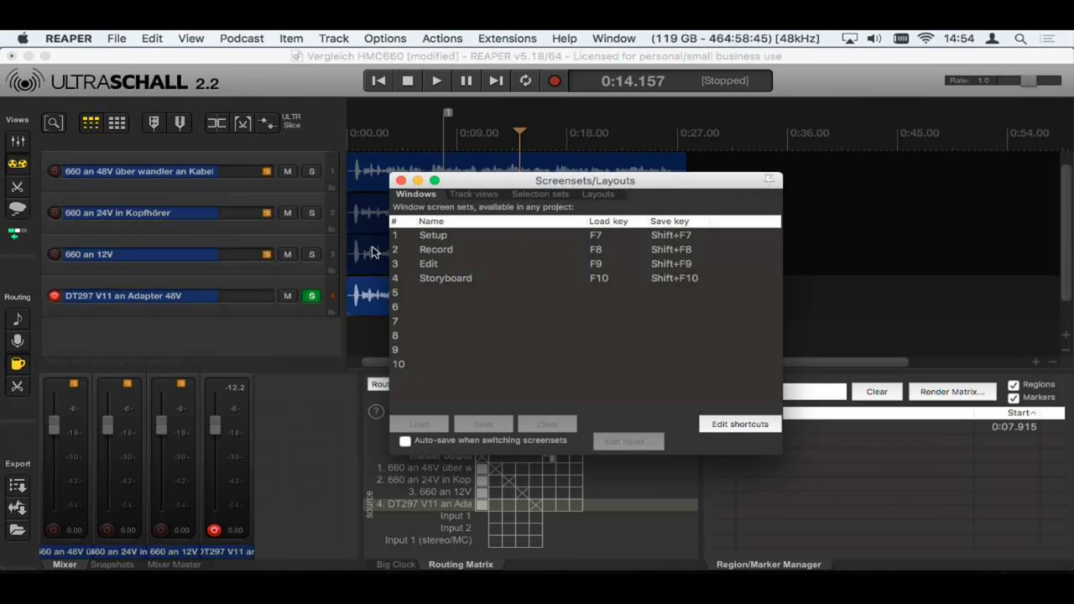
left_click(400, 180)
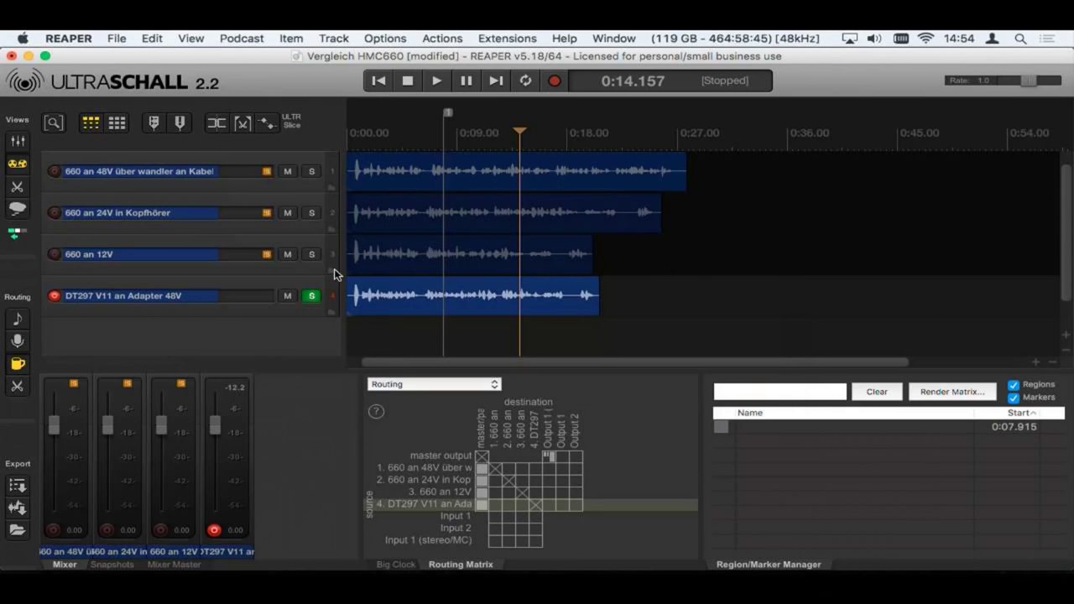
key("super+shift+2")
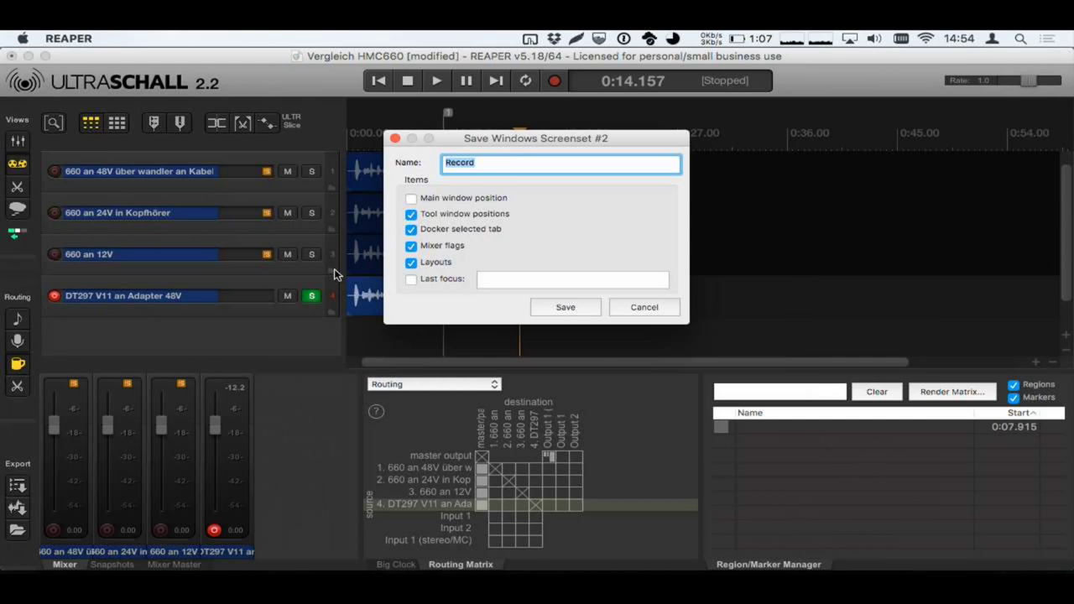
left_click(567, 308)
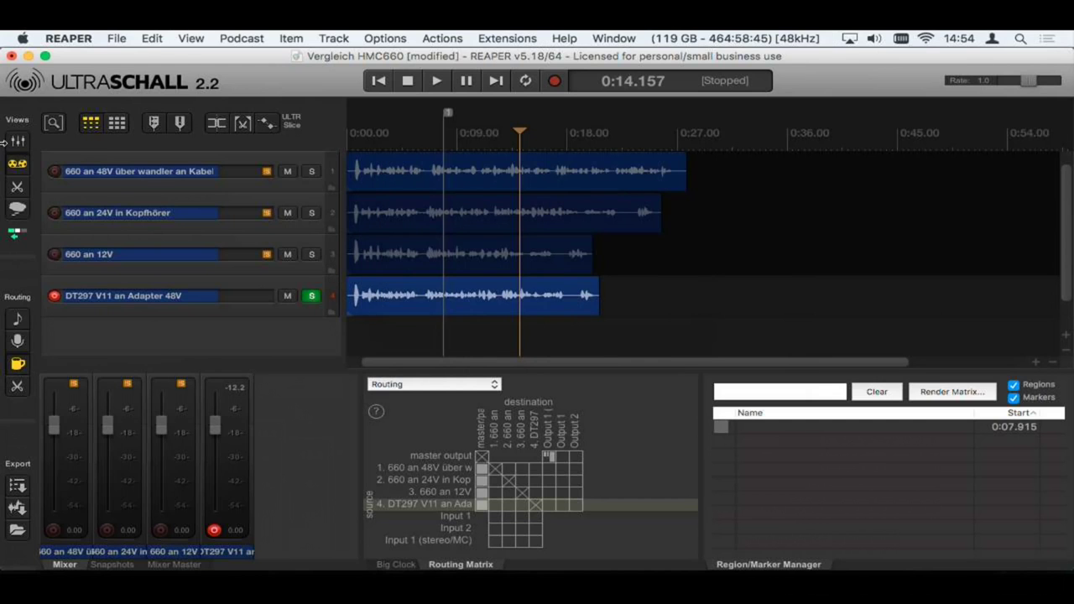
- Test the saved layout by switching among the Setup, Recording and Edit screensets, ending on Recording
left_click(17, 142)
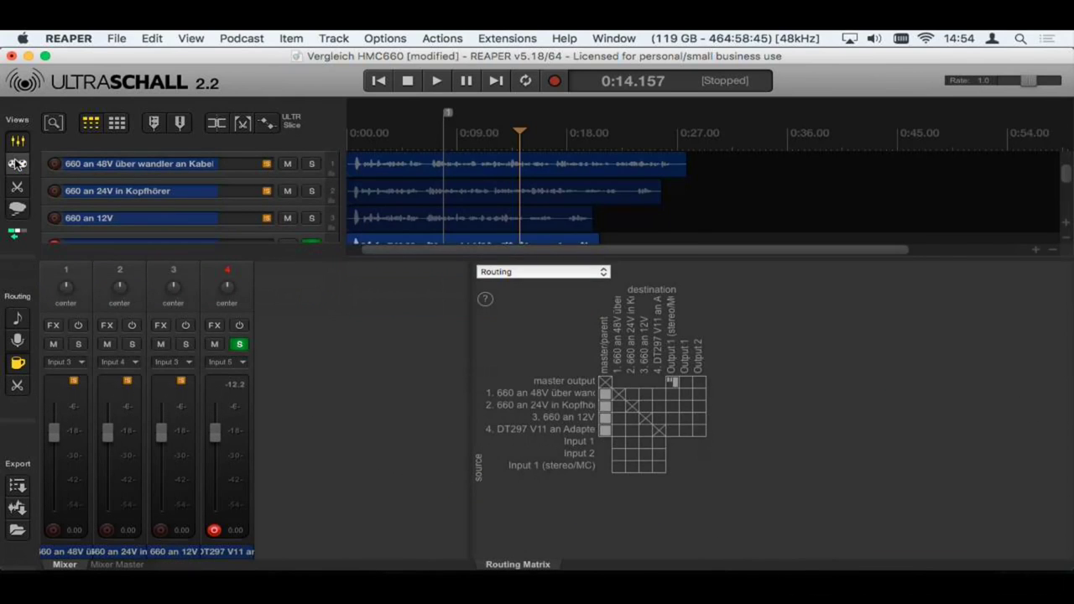
left_click(17, 163)
left_click(17, 186)
left_click(23, 168)
left_click(16, 142)
left_click(19, 165)
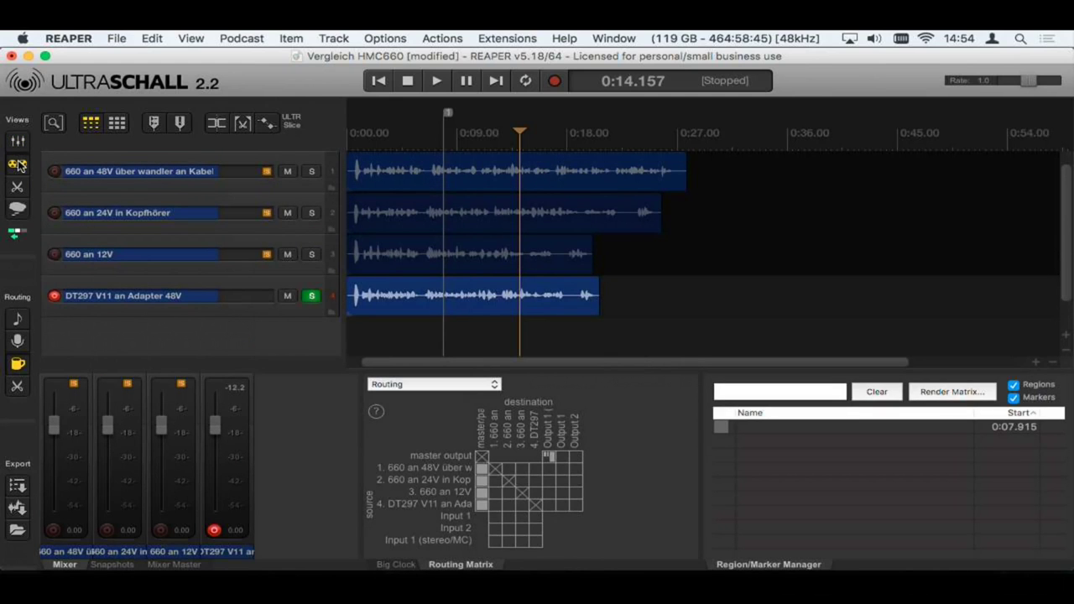
- Look over the windows and view options available for arranging the layout, and switch to Keynote
left_click(192, 39)
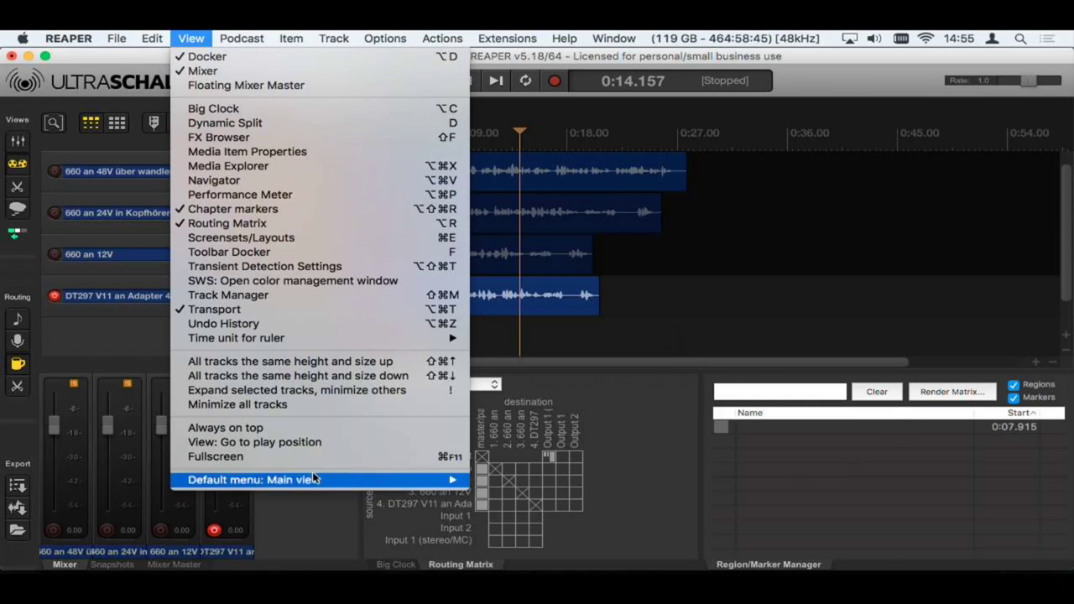
left_click(743, 328)
key("super+Tab")
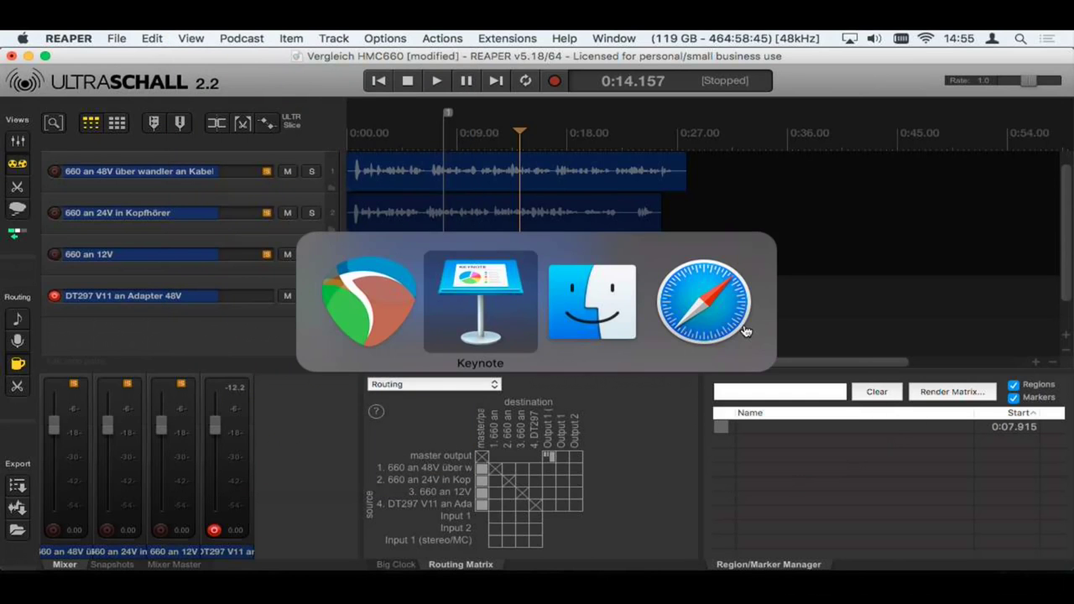